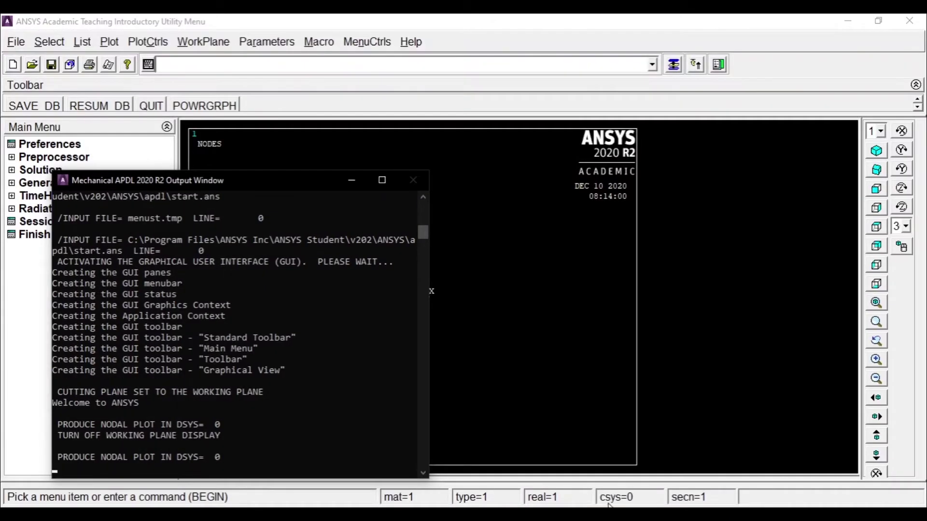
# Filter the interface preferences to show only the Structural discipline.
pyautogui.click(364, 185)
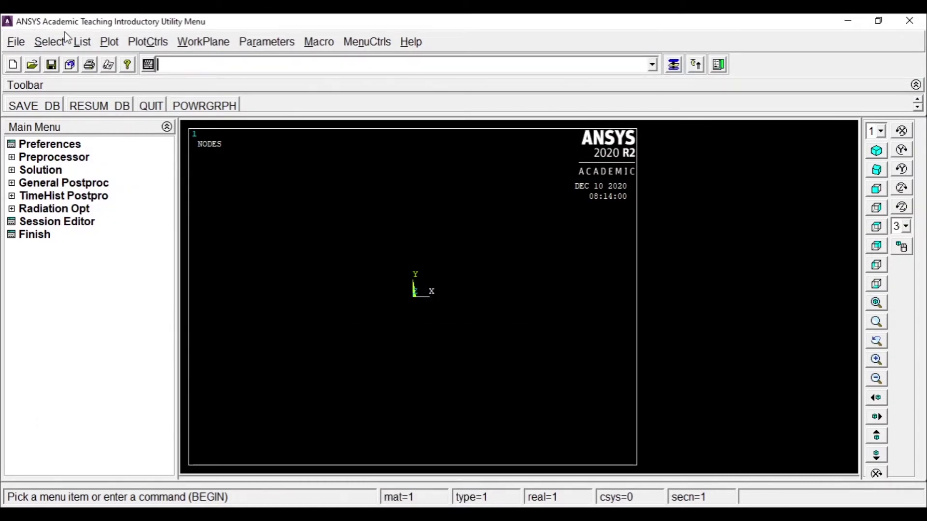
pyautogui.click(37, 144)
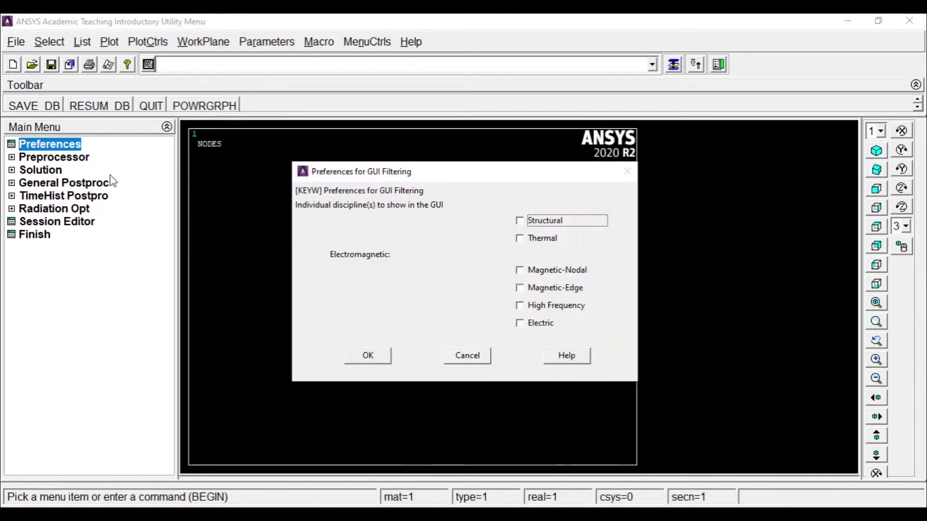
pyautogui.click(521, 221)
pyautogui.click(368, 357)
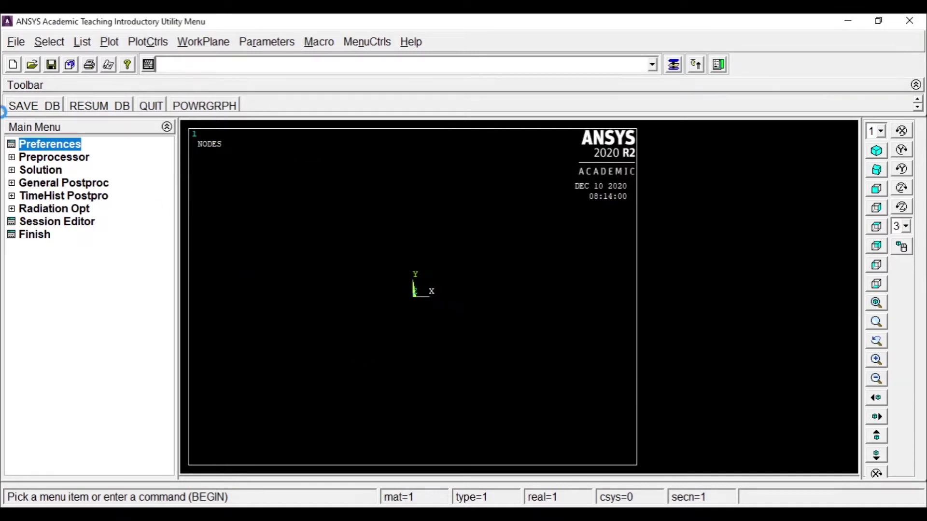
# Add the Beam 2 node 188 element type as element type reference number 1.
pyautogui.click(29, 157)
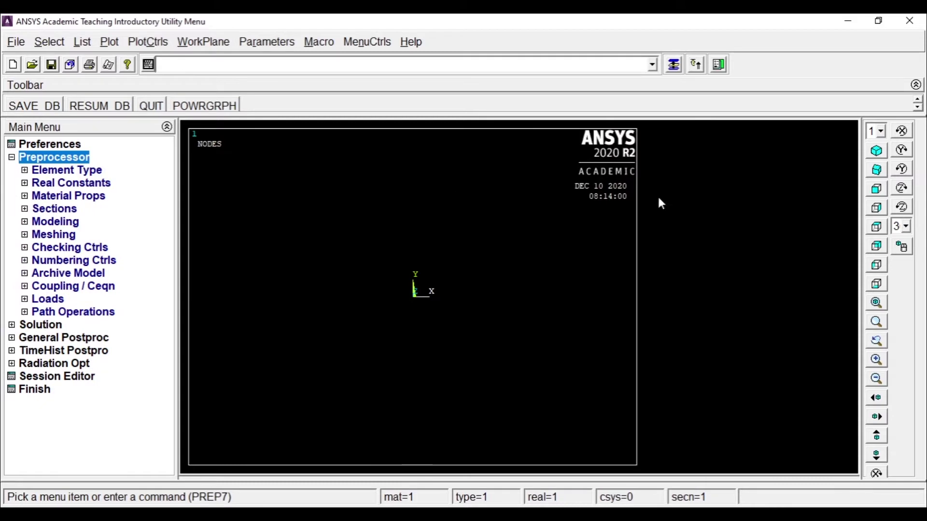
pyautogui.click(28, 172)
pyautogui.click(66, 187)
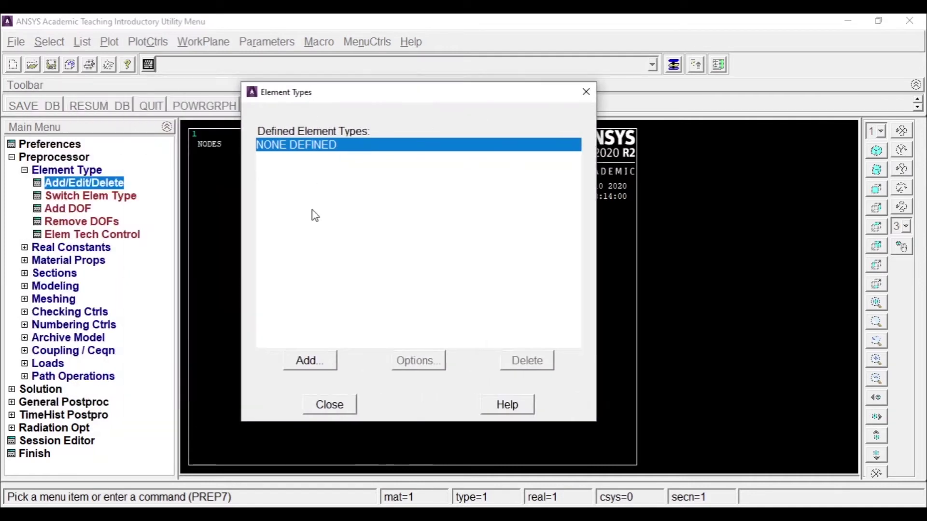
pyautogui.click(307, 359)
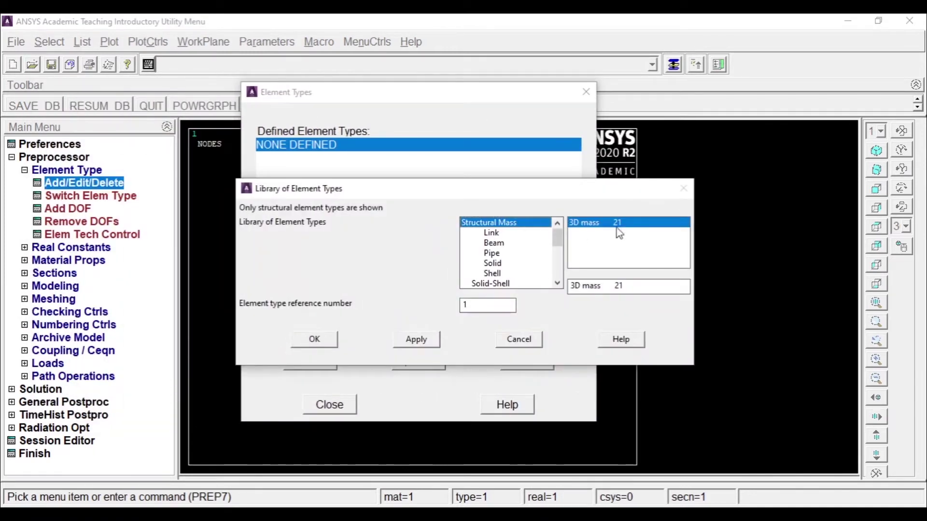
pyautogui.click(492, 244)
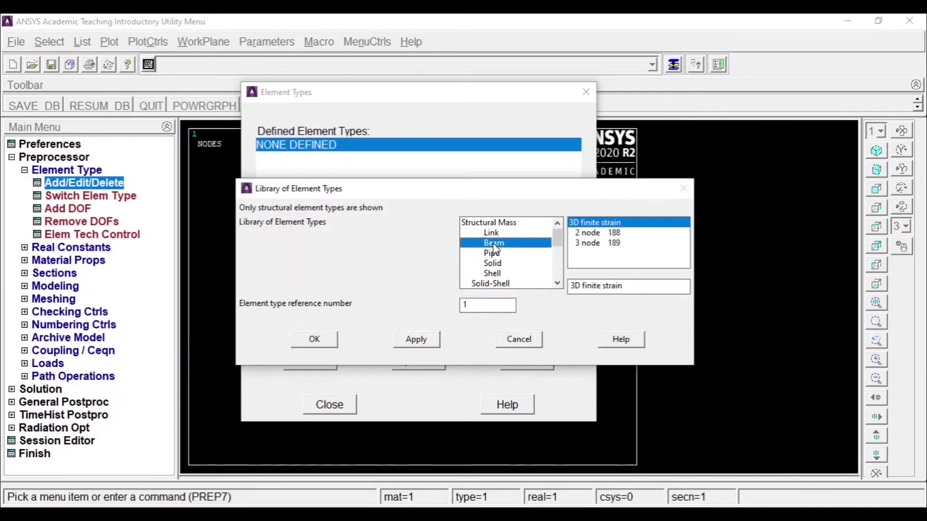
pyautogui.click(597, 234)
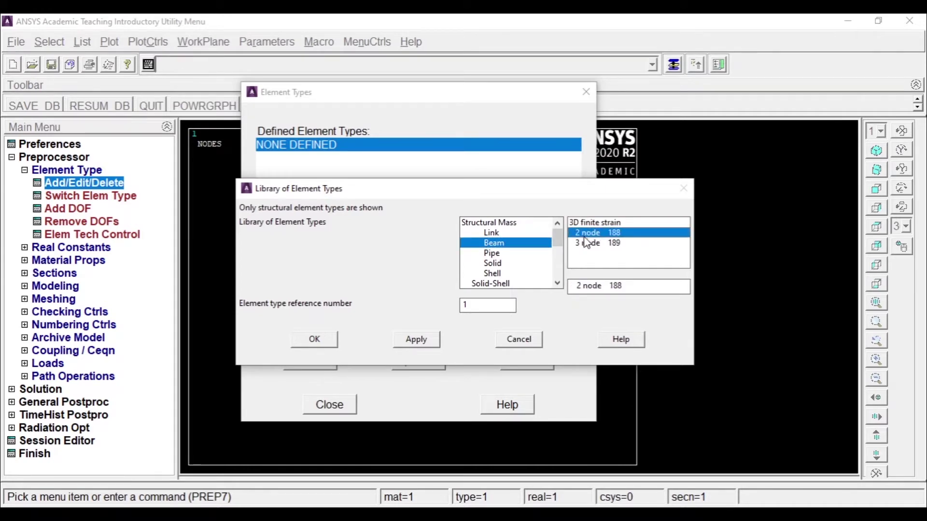
pyautogui.click(314, 339)
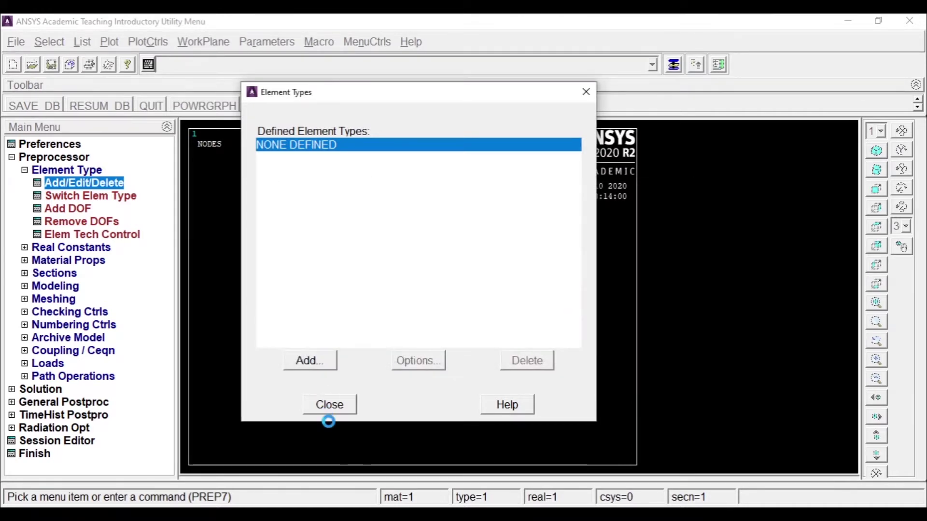
pyautogui.click(328, 406)
pyautogui.click(25, 171)
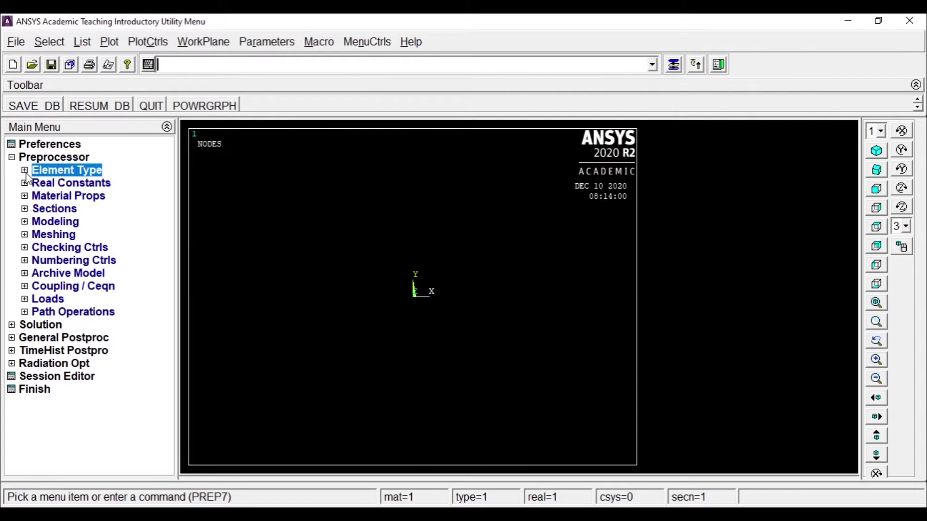
# Open the structural linear elastic isotropic properties for material model number 1.
pyautogui.click(25, 196)
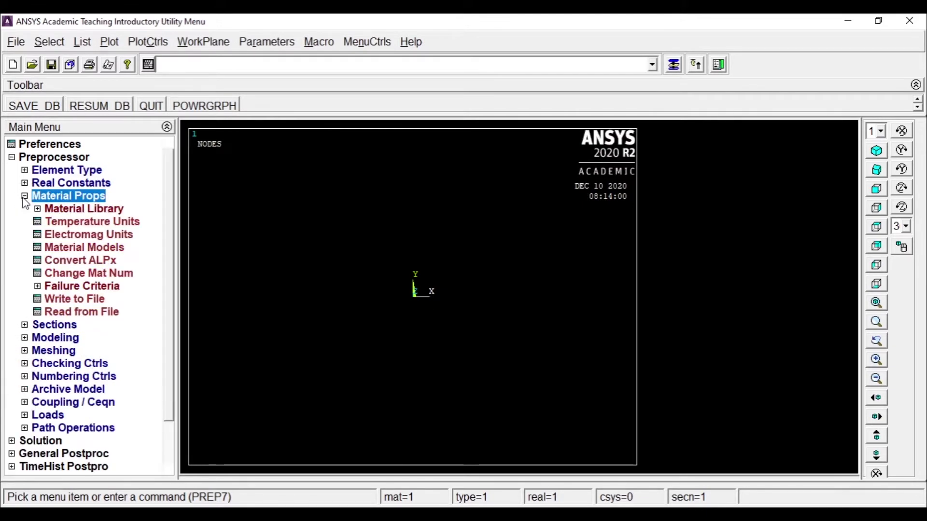
pyautogui.click(70, 248)
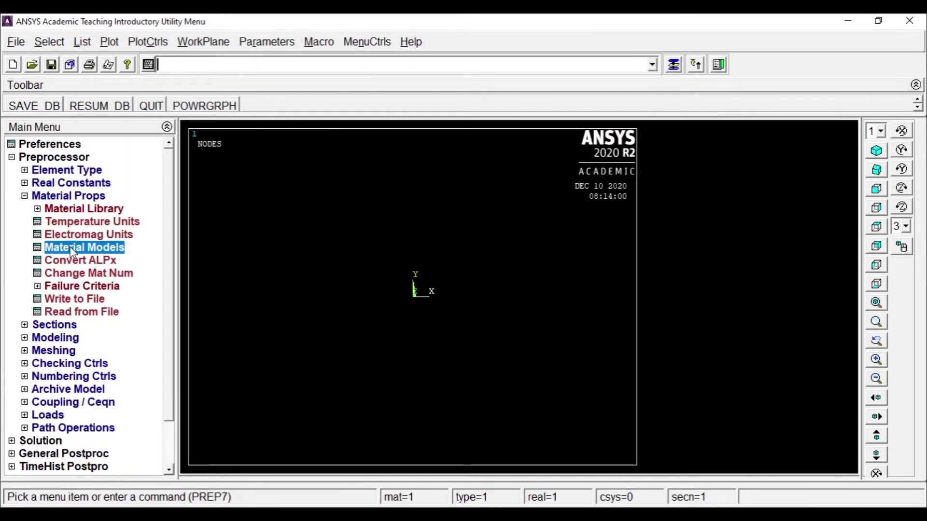
pyautogui.doubleClick(489, 245)
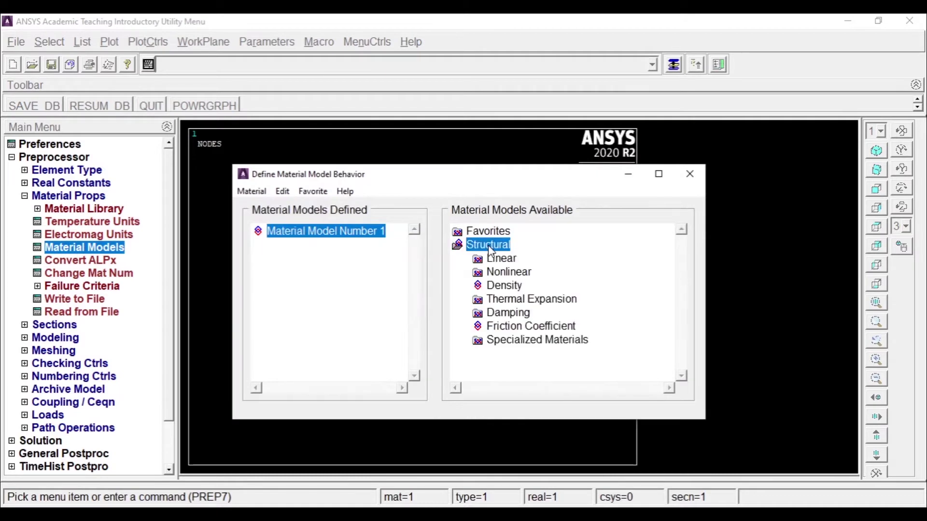
pyautogui.click(508, 262)
pyautogui.doubleClick(507, 262)
pyautogui.doubleClick(513, 273)
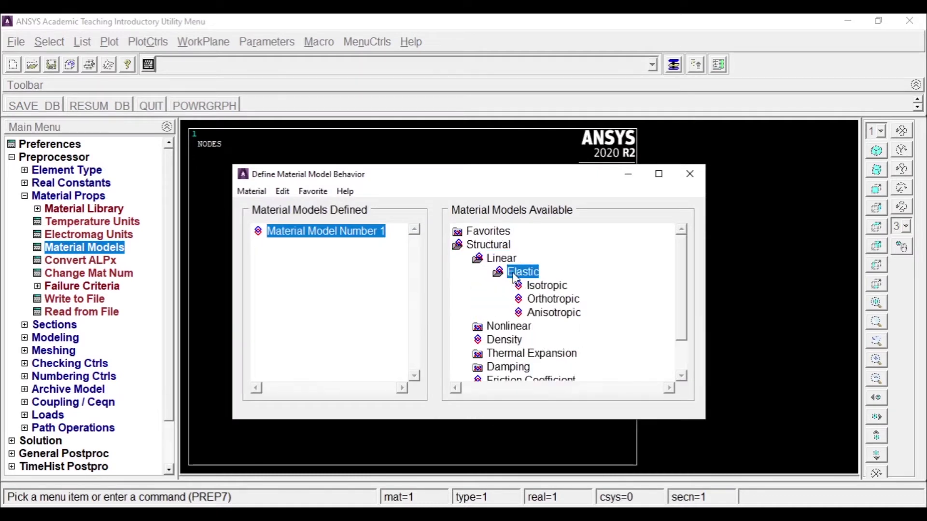
pyautogui.doubleClick(532, 288)
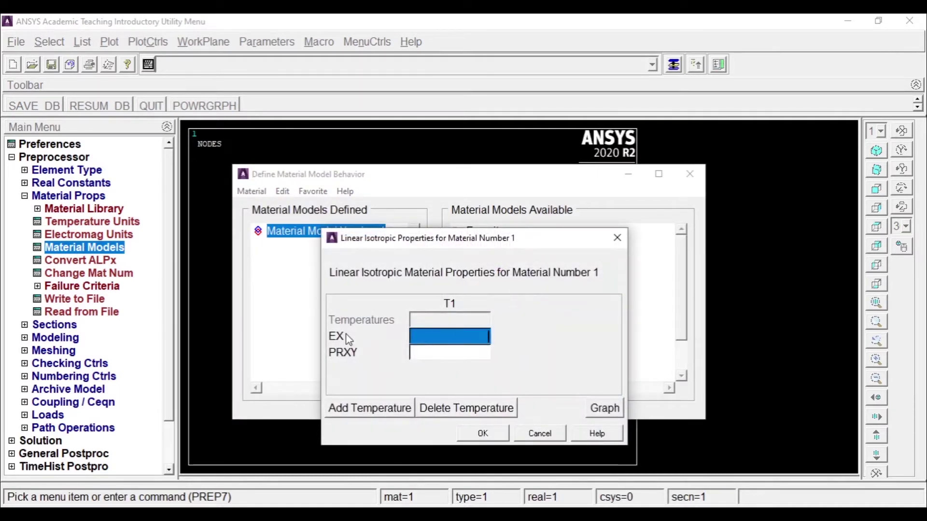
# Define material 1 with EX 200000 and PRXY 0.33, and close the material definition.
pyautogui.write('20')
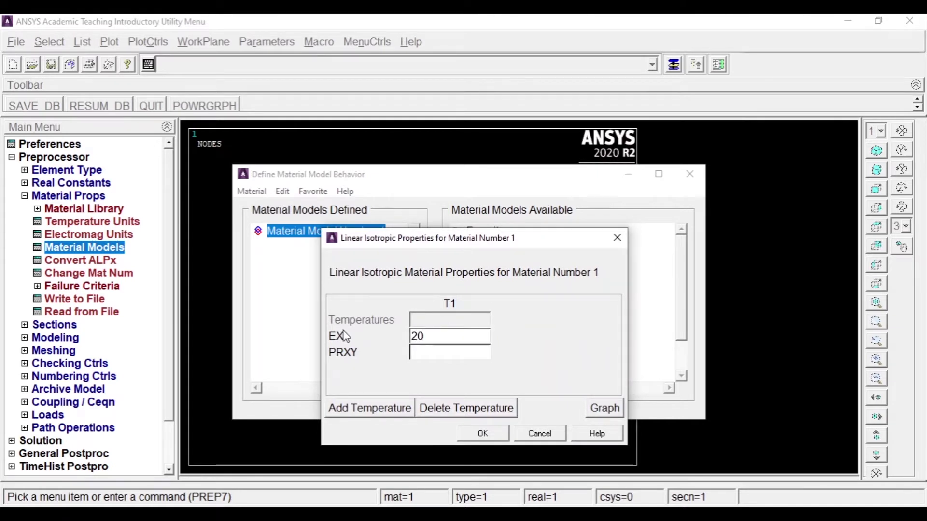
pyautogui.write('0000')
pyautogui.click(455, 356)
pyautogui.write('0.')
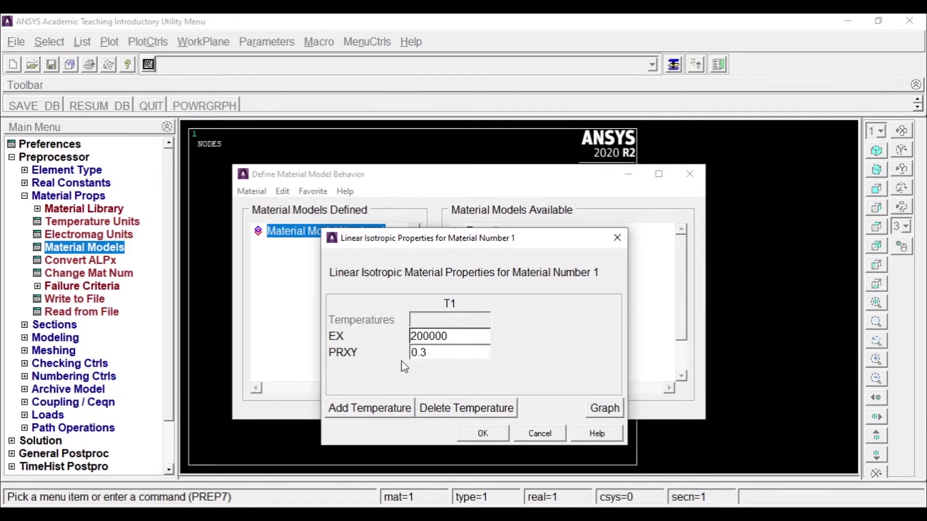
pyautogui.write('33')
pyautogui.click(484, 433)
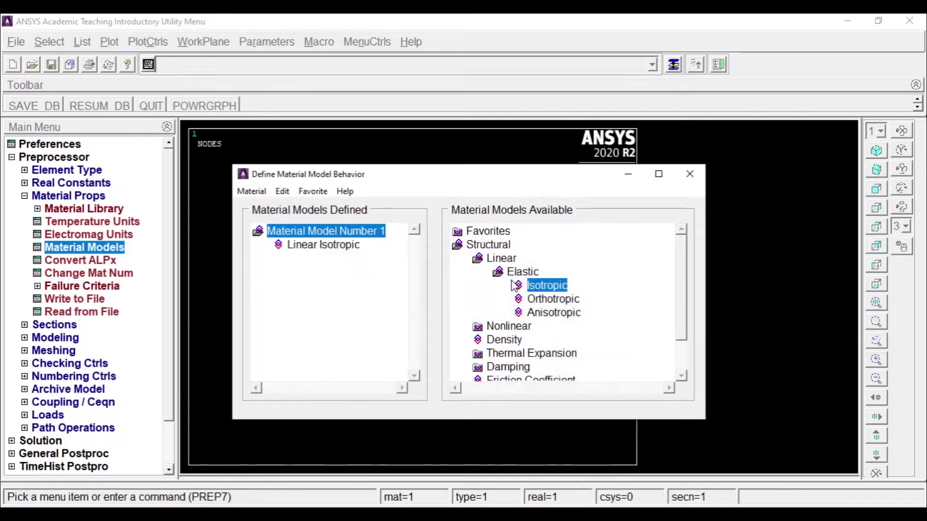
pyautogui.click(695, 181)
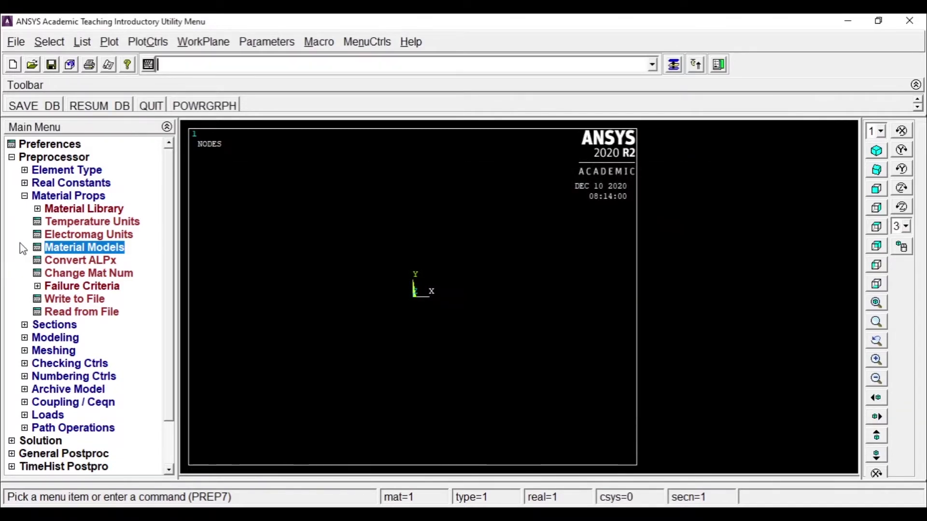
pyautogui.click(25, 197)
pyautogui.click(25, 197)
# Start a common beam section with ID 1 and name it SSB.
pyautogui.click(24, 209)
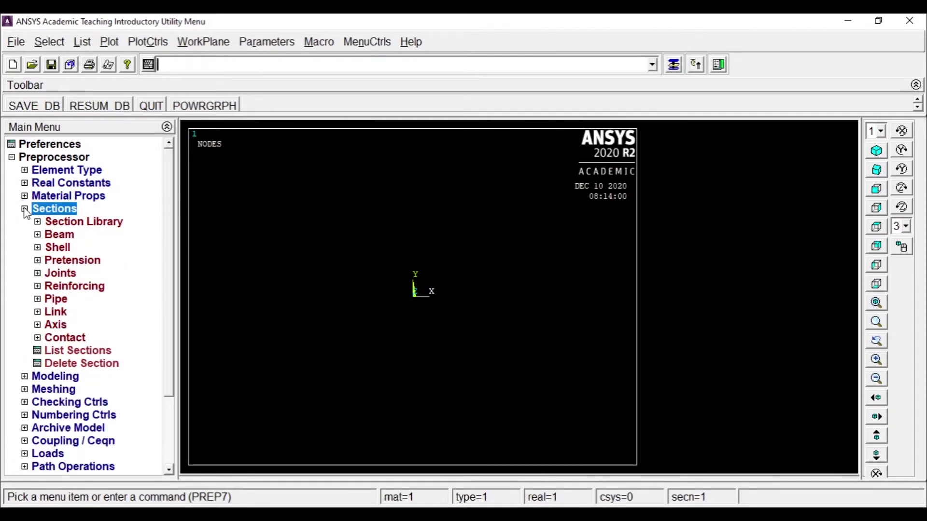
pyautogui.click(38, 235)
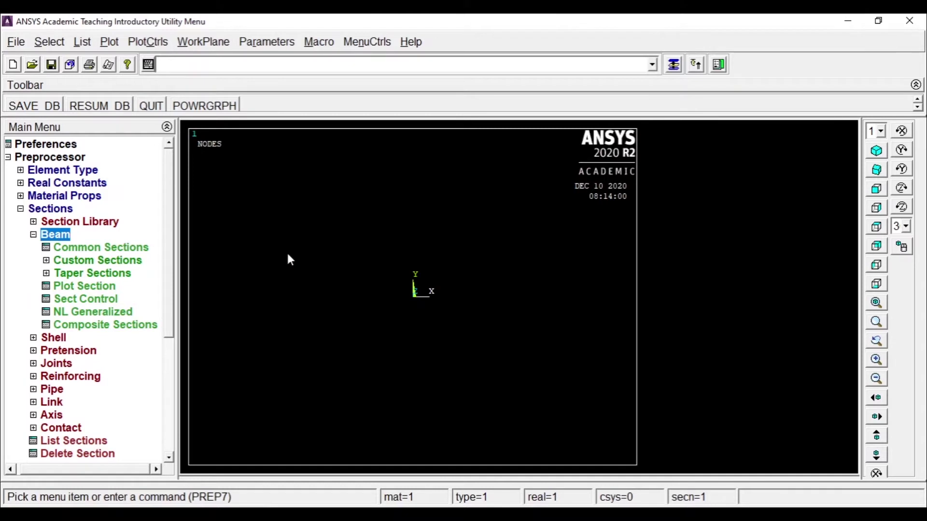
pyautogui.click(58, 245)
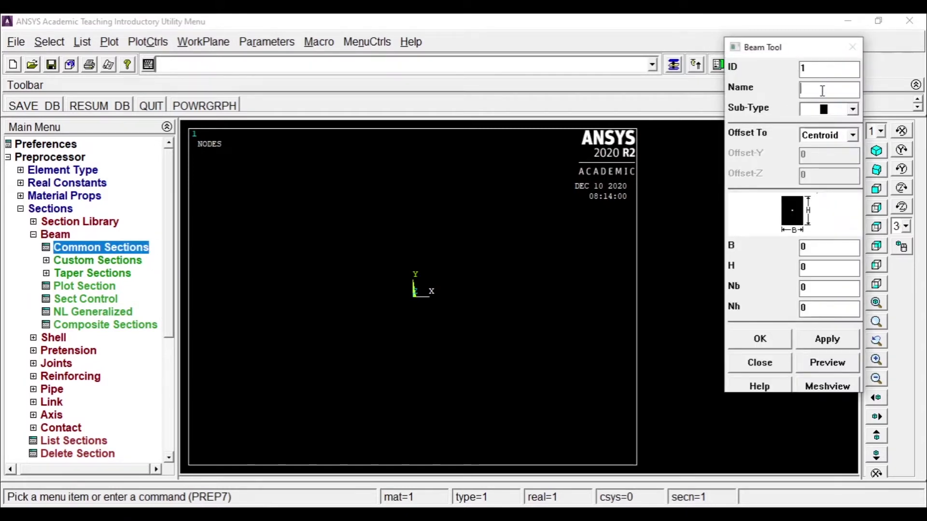
pyautogui.click(822, 90)
pyautogui.write('SSB')
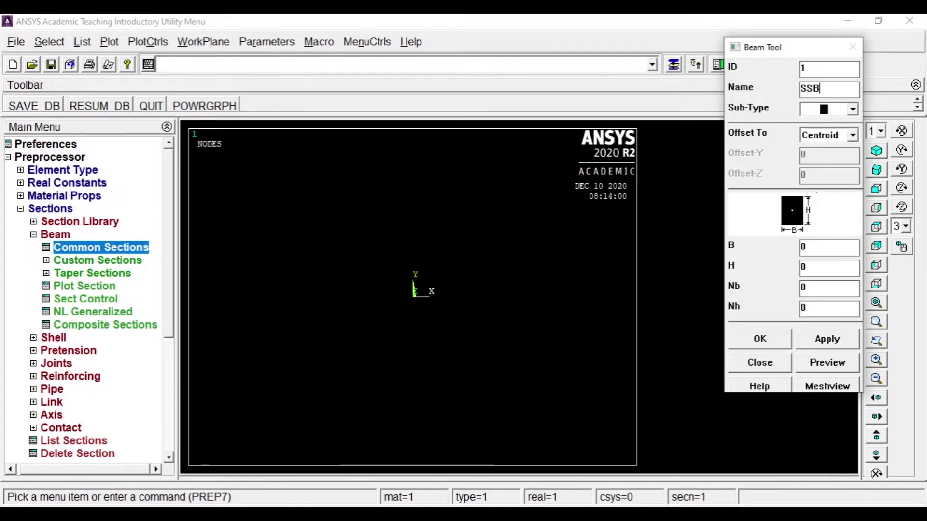
# Set the rectangular section's width B to 300 and height H to 600.
pyautogui.moveTo(821, 246); pyautogui.dragTo(775, 249)
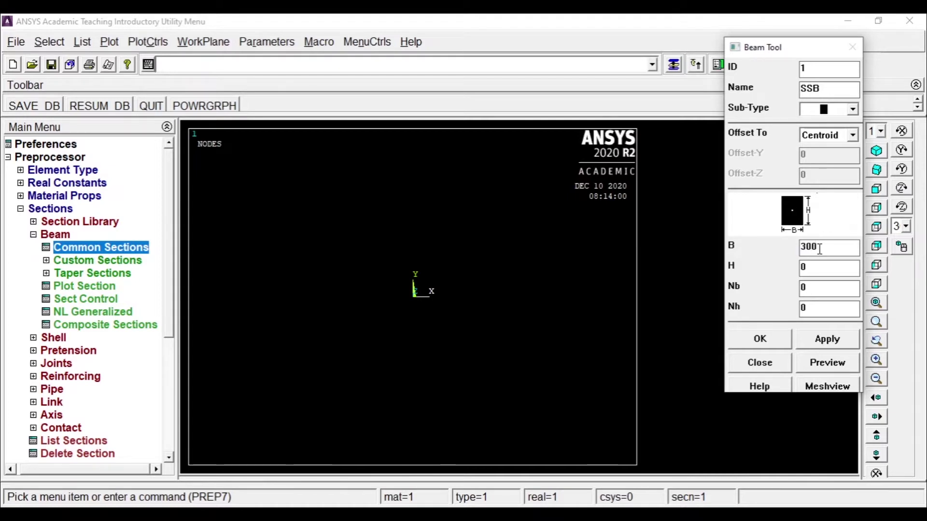
pyautogui.doubleClick(817, 267)
pyautogui.write('500')
pyautogui.moveTo(829, 267); pyautogui.dragTo(764, 275)
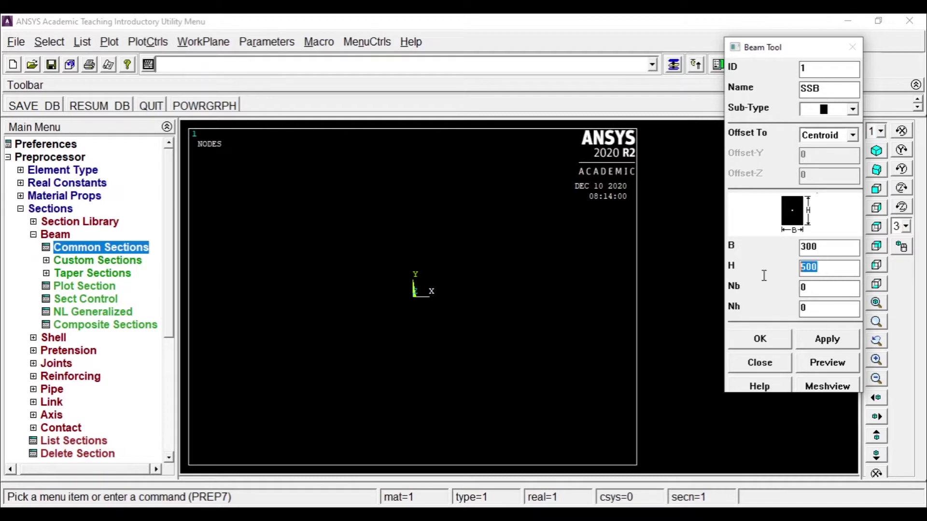
pyautogui.write('600')
# Preview and apply the SSB beam section, and replot the graphics view to clear the preview.
pyautogui.click(823, 365)
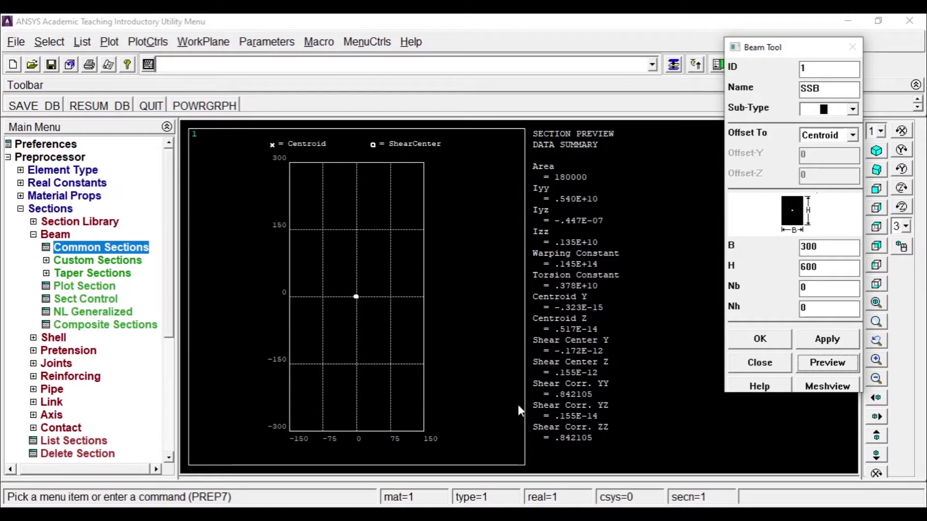
pyautogui.click(826, 338)
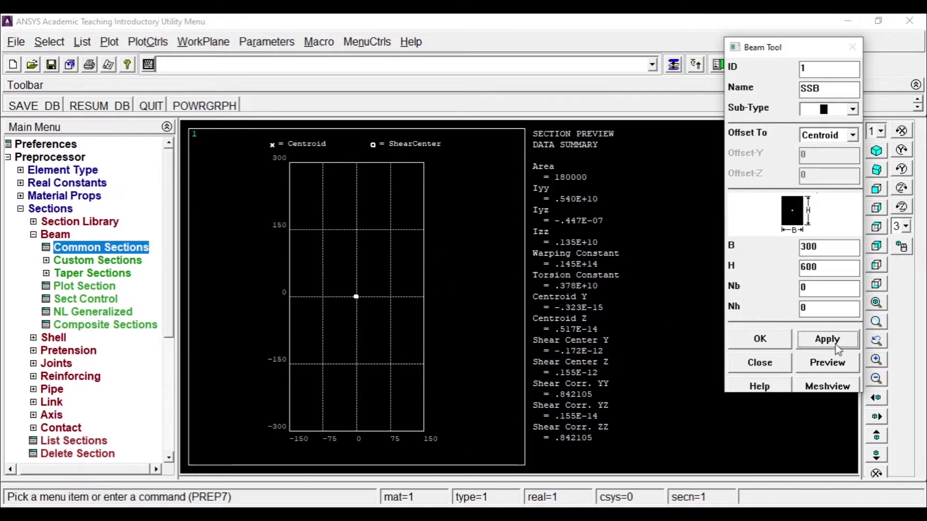
pyautogui.click(760, 338)
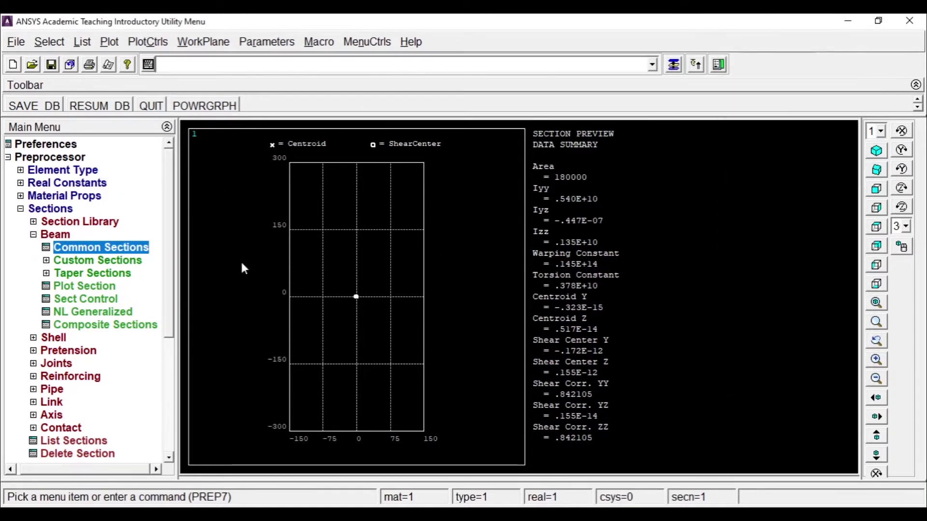
pyautogui.rightClick(458, 199)
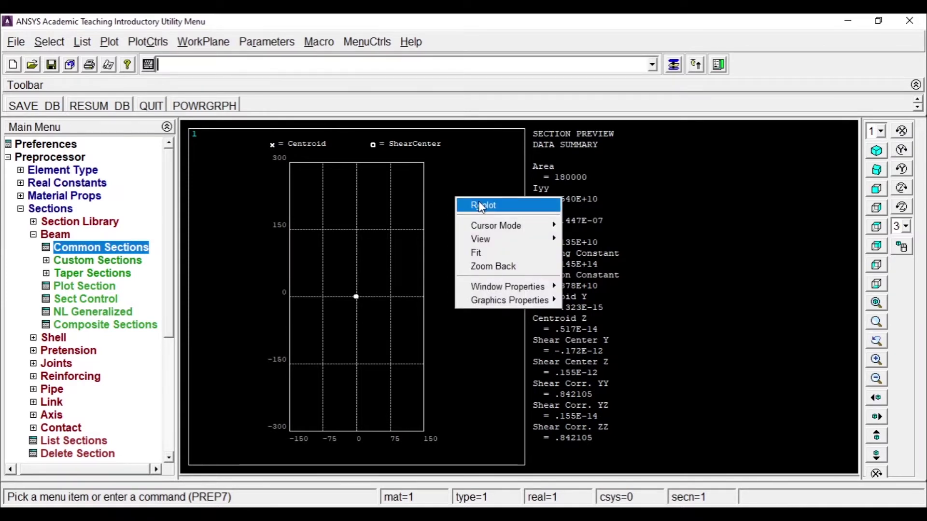
pyautogui.click(481, 206)
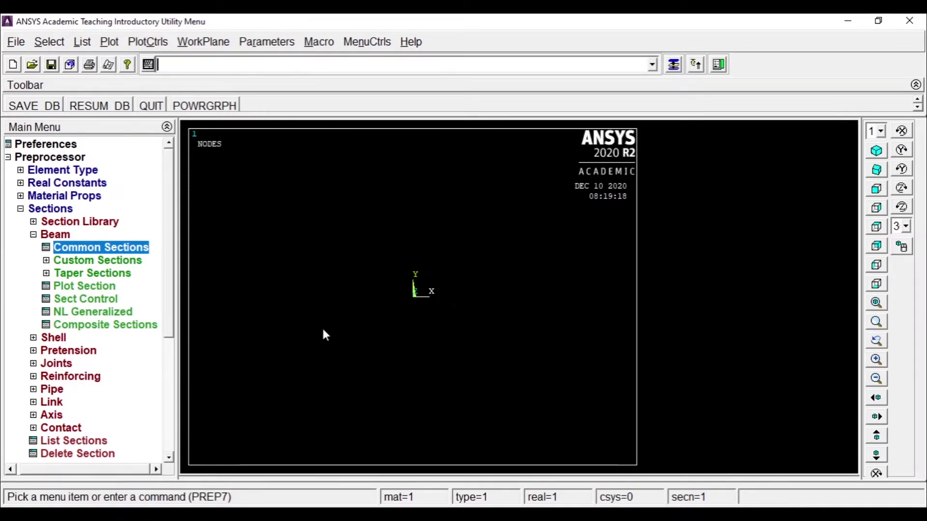
pyautogui.click(21, 209)
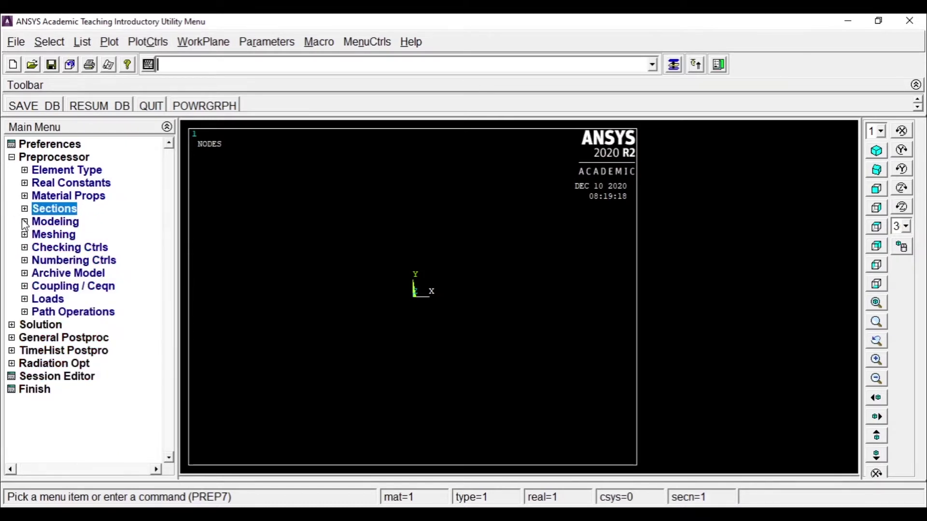
# Create the first keypoint at the origin of the active coordinate system, leaving its number and coordinates blank.
pyautogui.click(25, 222)
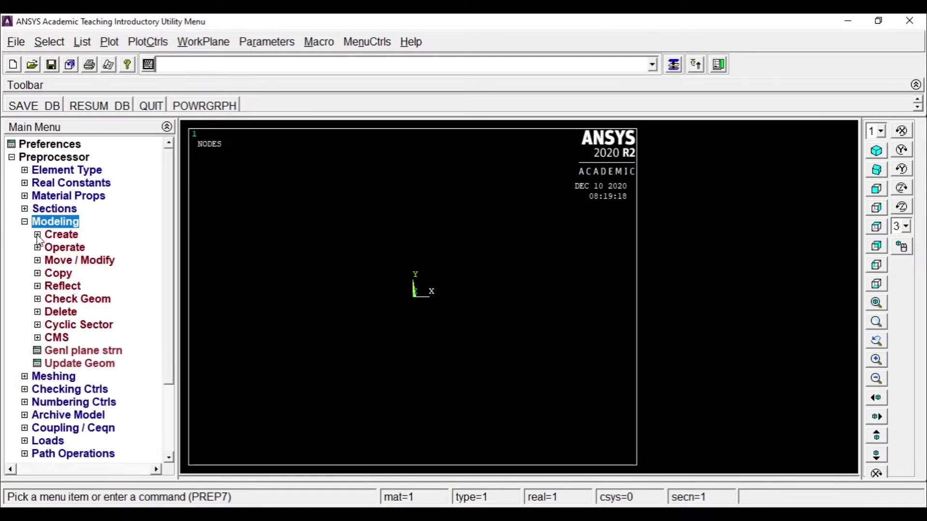
pyautogui.click(38, 235)
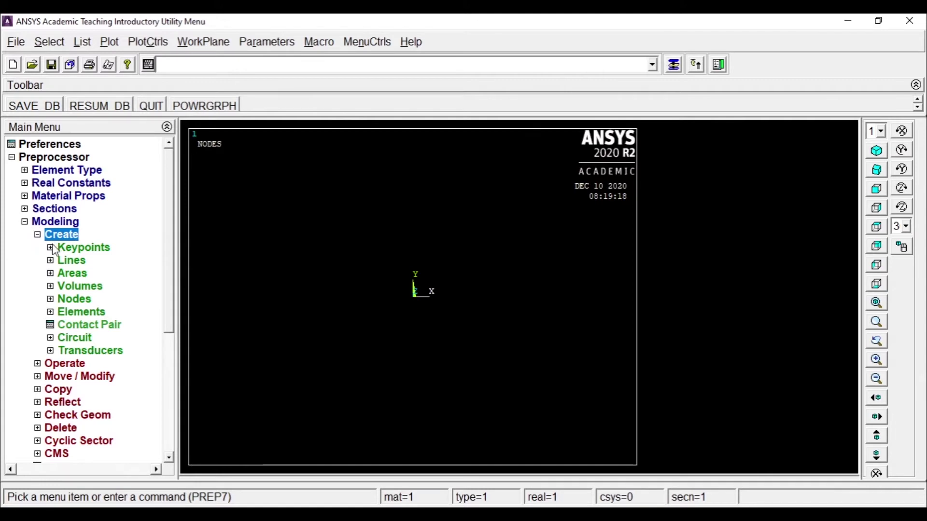
pyautogui.click(50, 249)
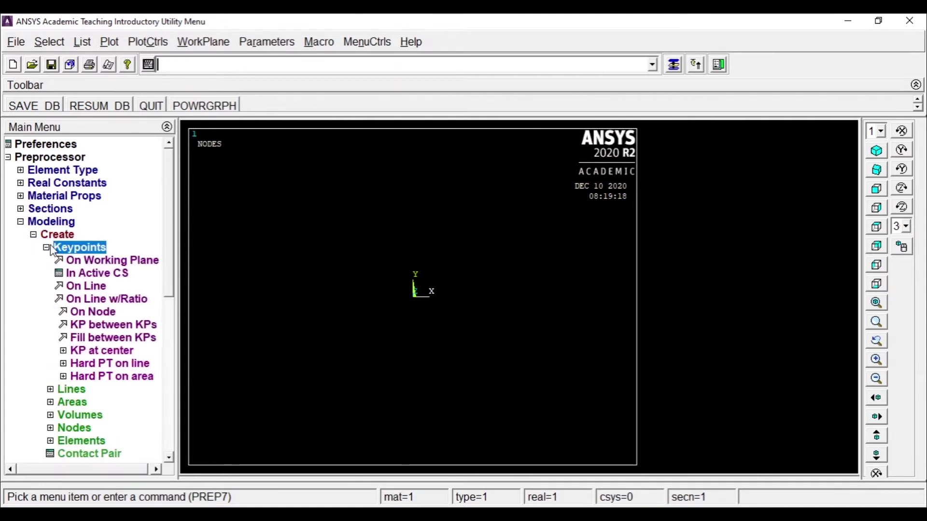
pyautogui.click(88, 274)
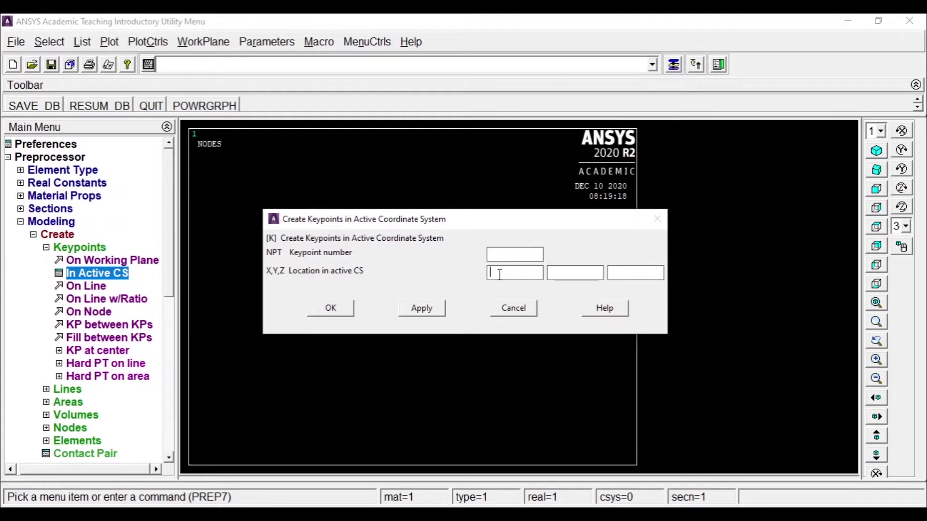
pyautogui.moveTo(479, 220); pyautogui.dragTo(299, 74)
pyautogui.click(317, 126)
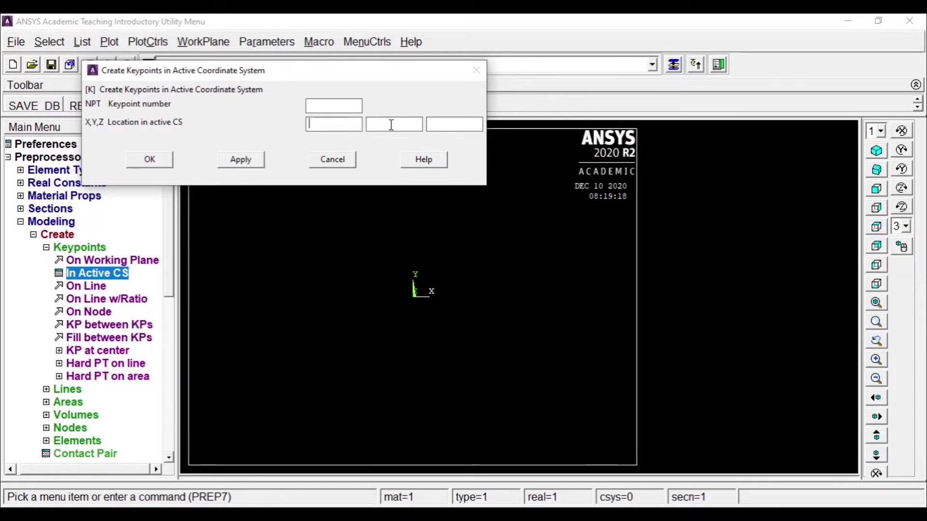
pyautogui.click(224, 161)
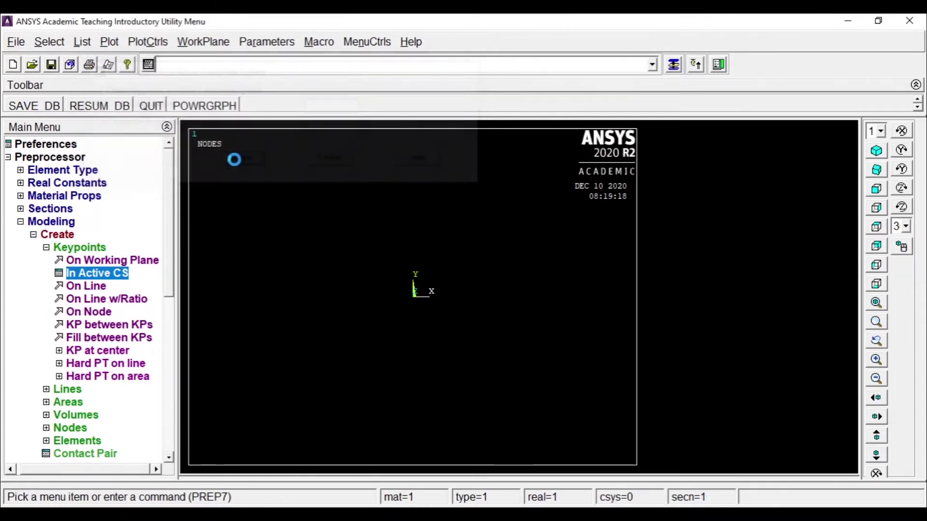
# Check the length of span AC in the PDF beam drawing and create the second keypoint at X 1000.
pyautogui.click(337, 129)
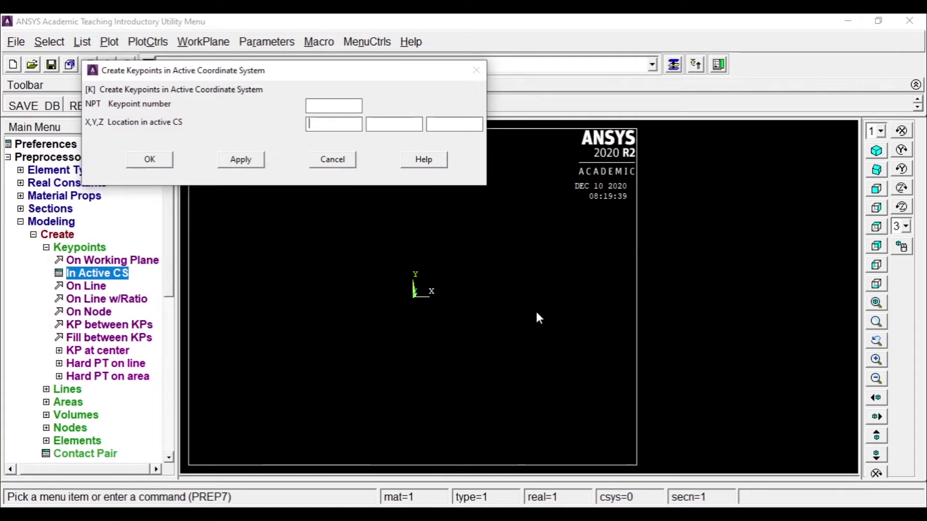
pyautogui.hotkey('alt', 'Tab')
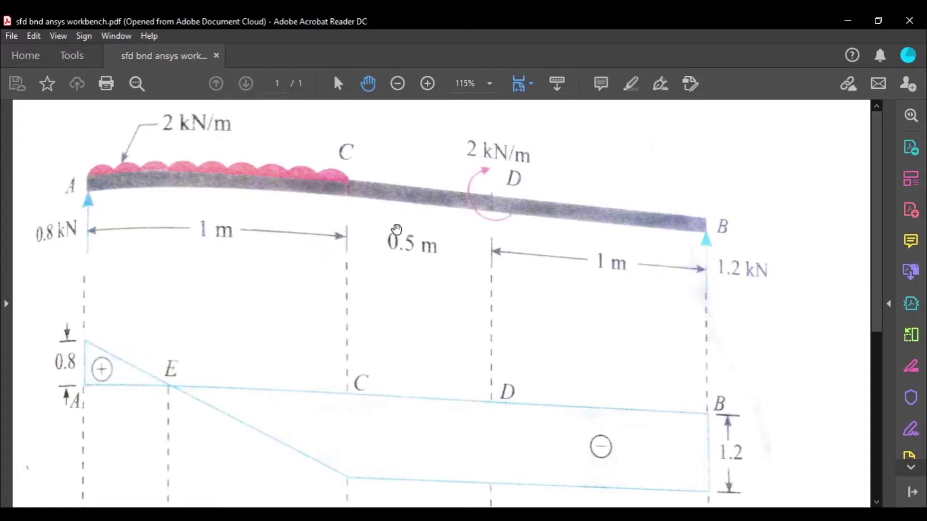
pyautogui.hotkey('alt', 'Tab')
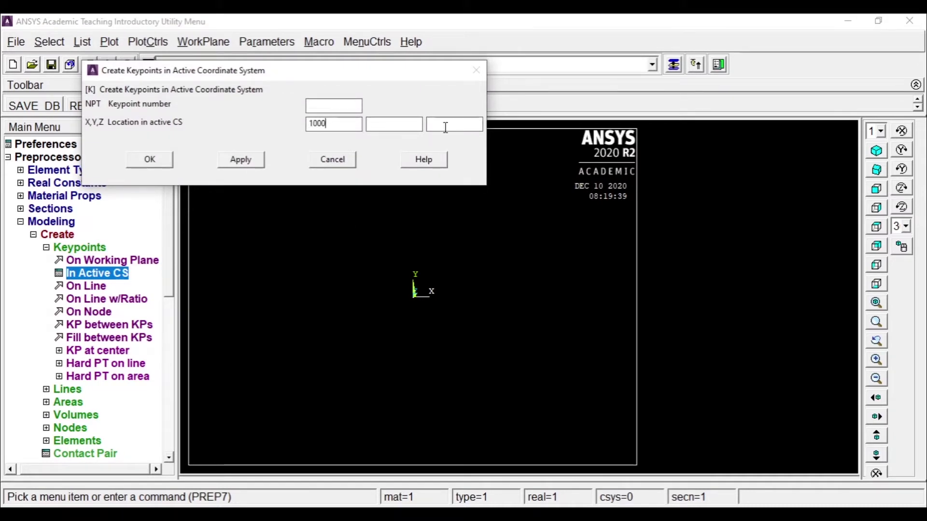
pyautogui.click(240, 158)
pyautogui.press('Tab')
# Check the remaining spans in the PDF beam drawing and create keypoints at X 1500 and X 2500.
pyautogui.hotkey('alt', 'Tab')
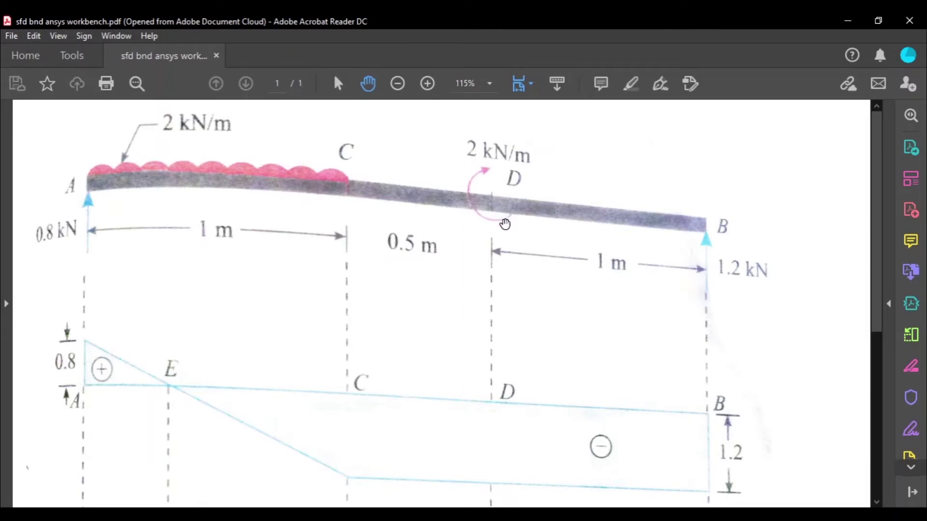
pyautogui.hotkey('alt', 'Tab')
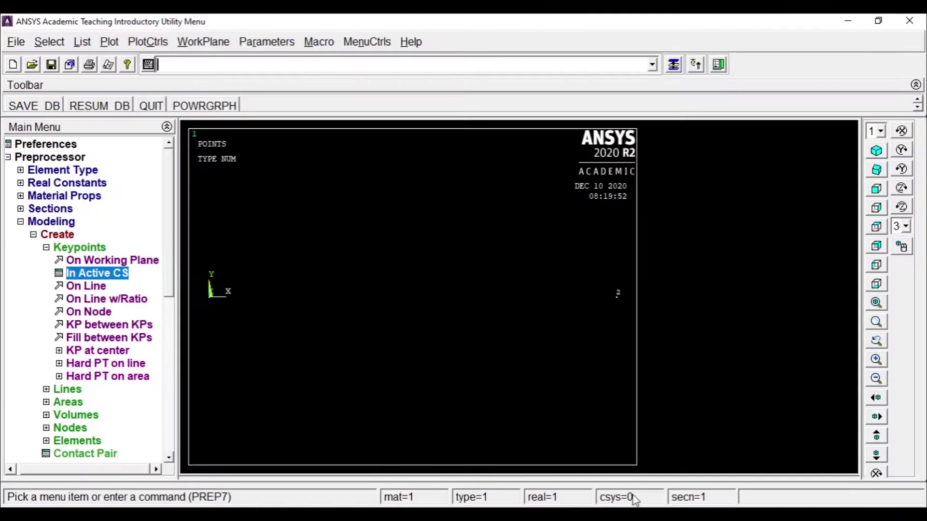
pyautogui.click(110, 273)
pyautogui.doubleClick(338, 125)
pyautogui.write('1500')
pyautogui.click(241, 160)
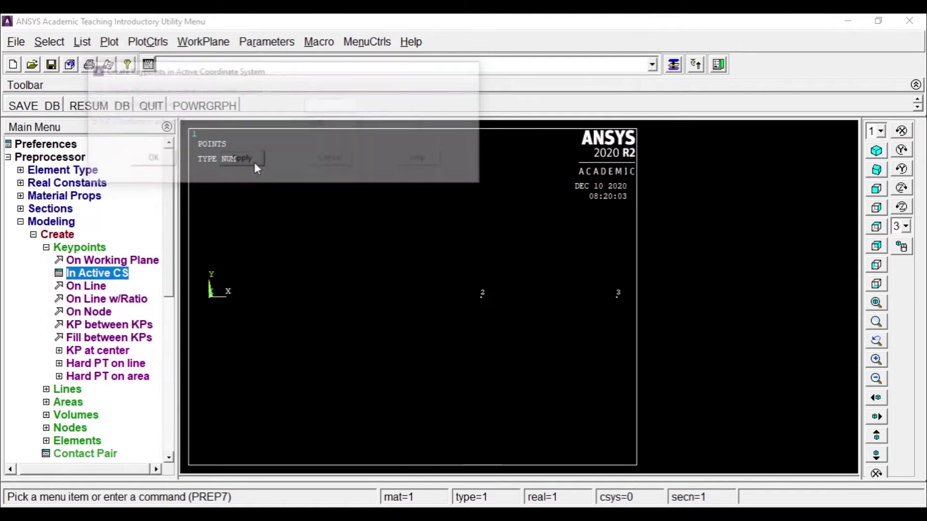
pyautogui.moveTo(324, 125); pyautogui.dragTo(250, 127)
pyautogui.write('2500')
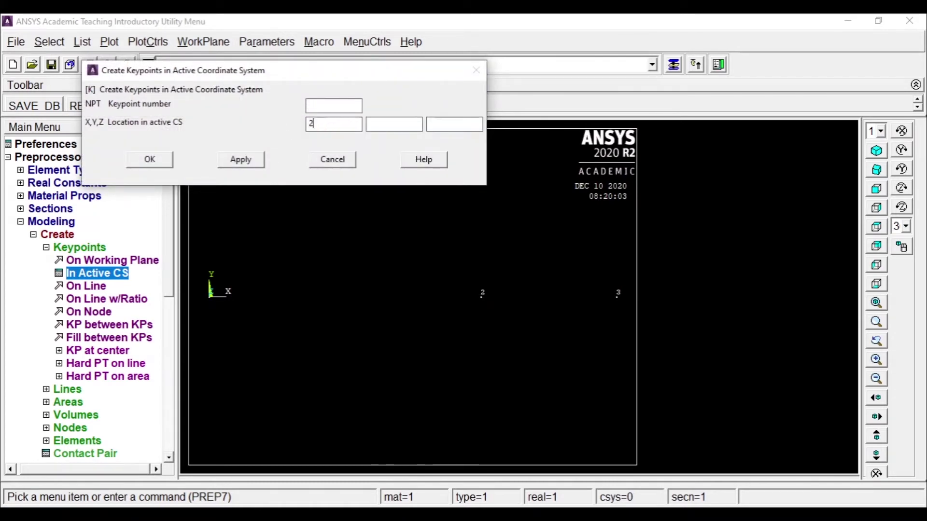
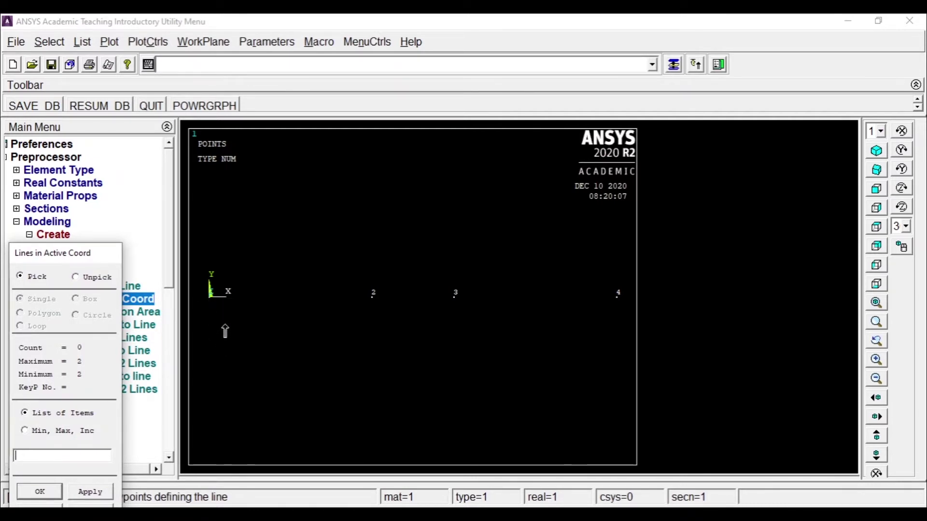
# Create three lines in the active coordinate system joining keypoints 1 to 2, 2 to 3 and 3 to 4.
pyautogui.click(221, 354)
pyautogui.click(357, 347)
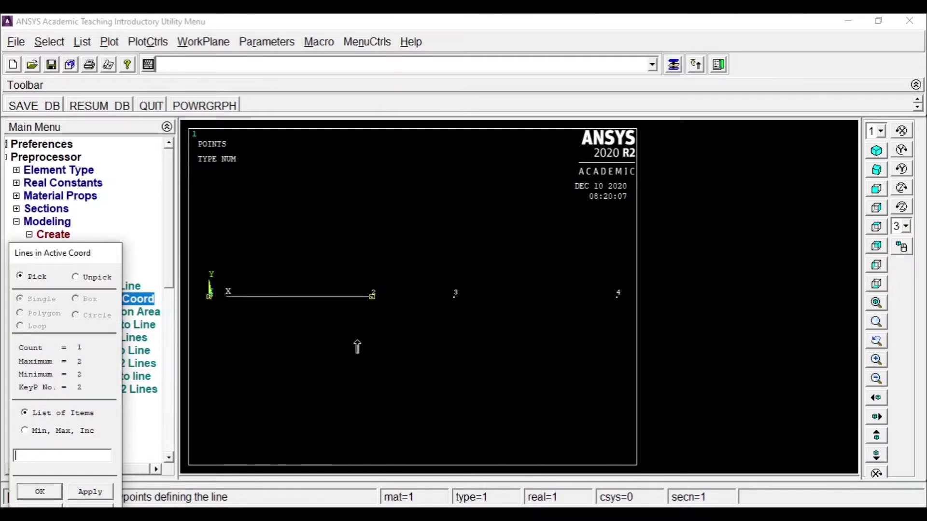
pyautogui.click(382, 350)
pyautogui.click(449, 360)
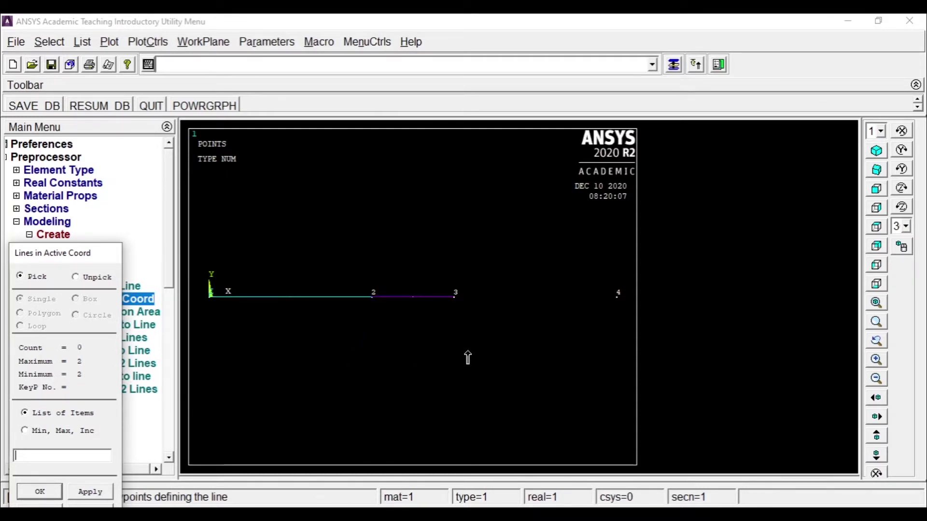
pyautogui.click(468, 357)
pyautogui.click(604, 360)
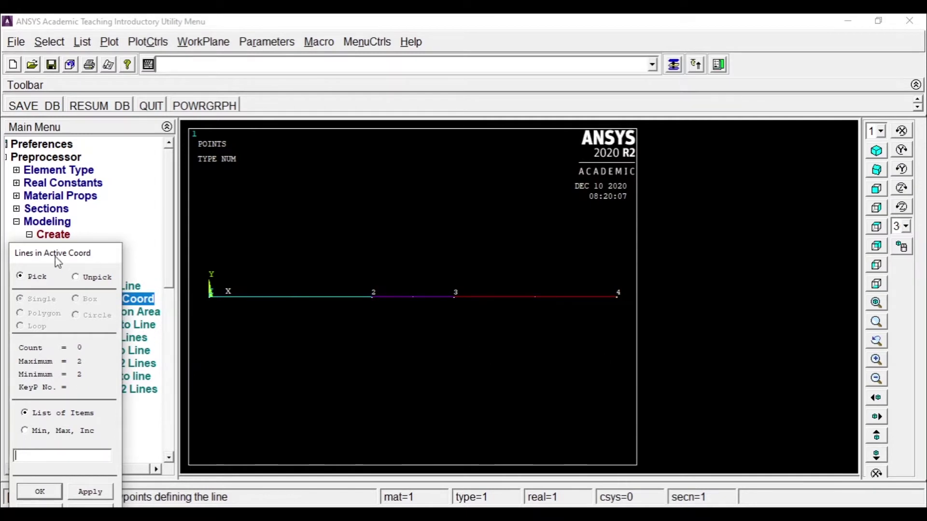
pyautogui.moveTo(55, 257); pyautogui.dragTo(172, 94)
pyautogui.click(156, 330)
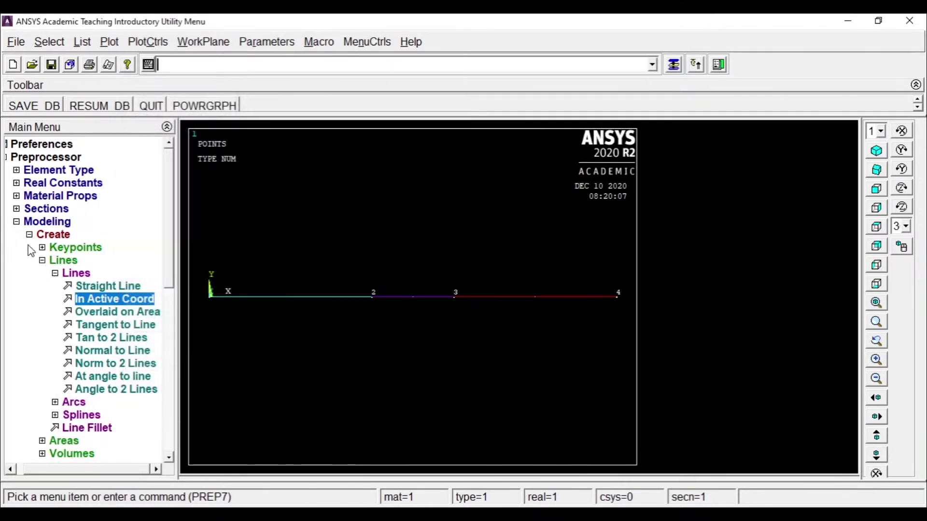
# Set the global manual mesh size to 20 element divisions, keeping the element edge length at 0.
pyautogui.click(16, 222)
pyautogui.click(24, 235)
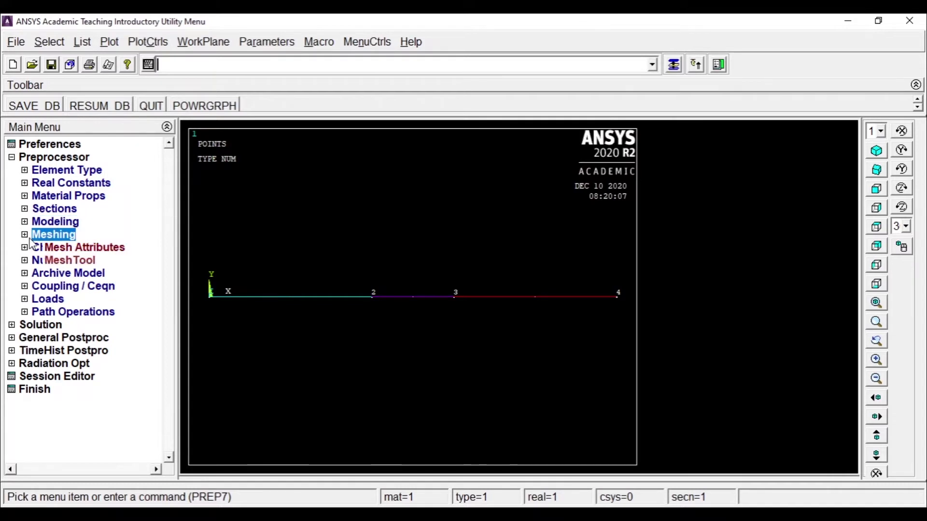
pyautogui.click(38, 274)
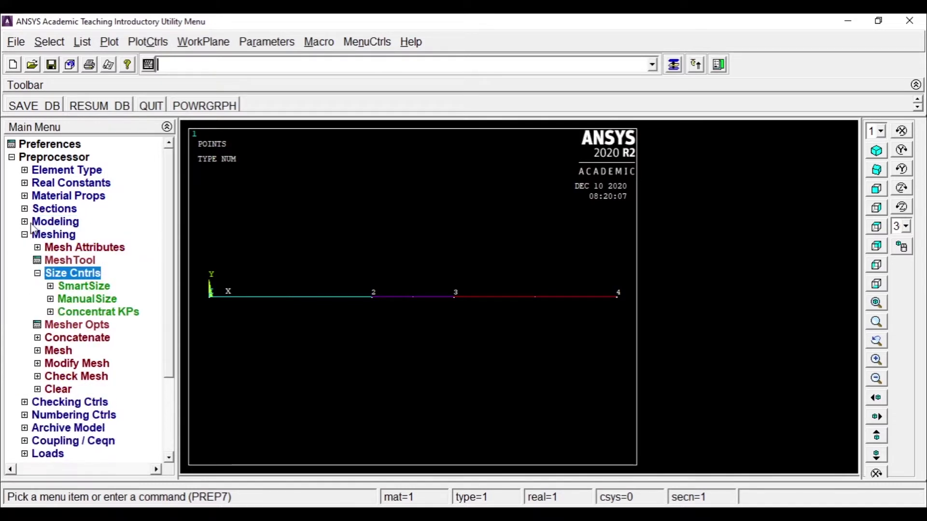
pyautogui.click(51, 299)
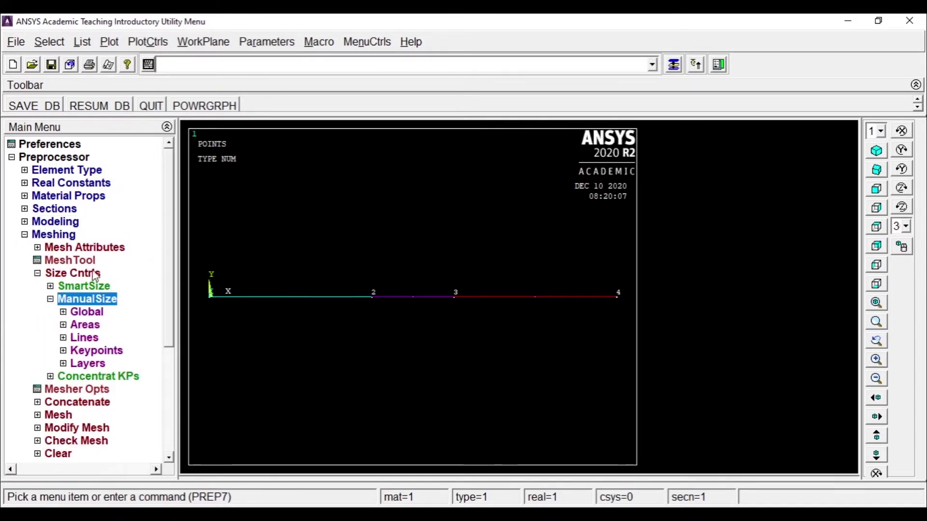
pyautogui.click(64, 313)
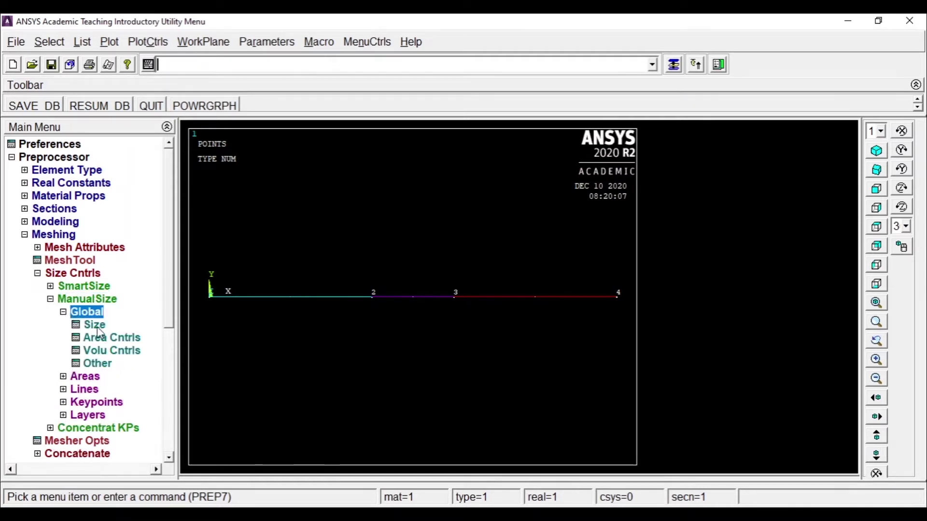
pyautogui.click(94, 325)
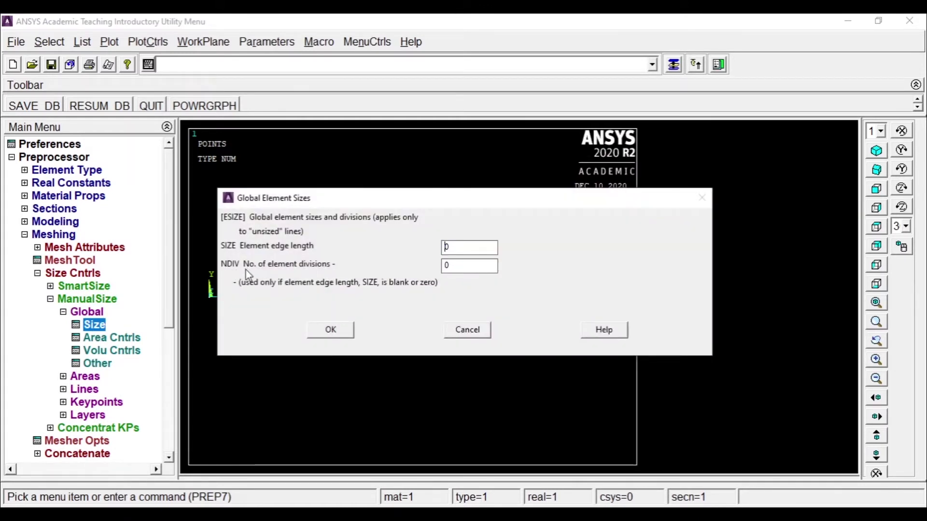
pyautogui.press('Tab')
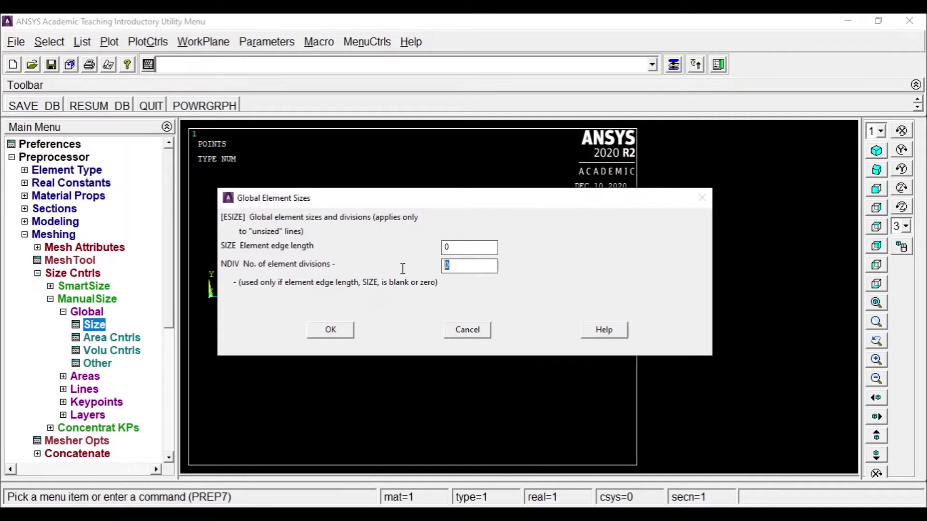
pyautogui.write('20')
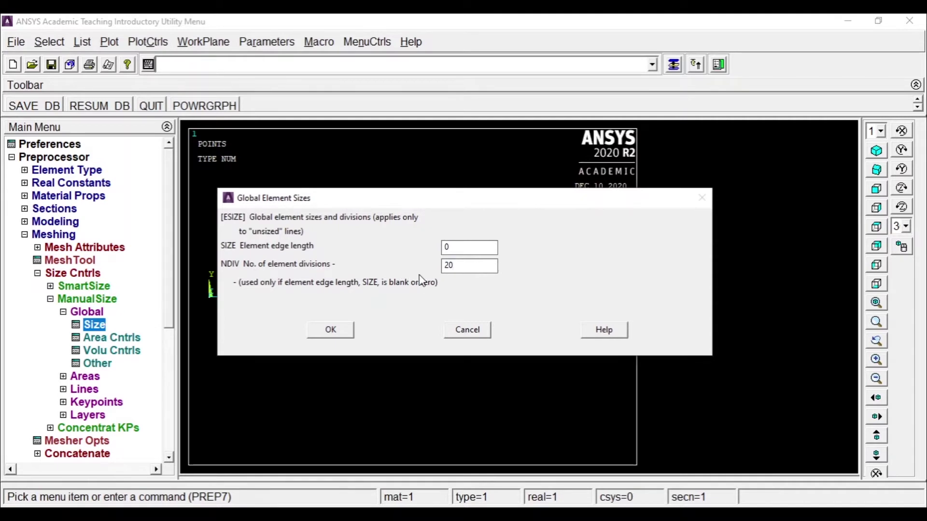
pyautogui.click(328, 338)
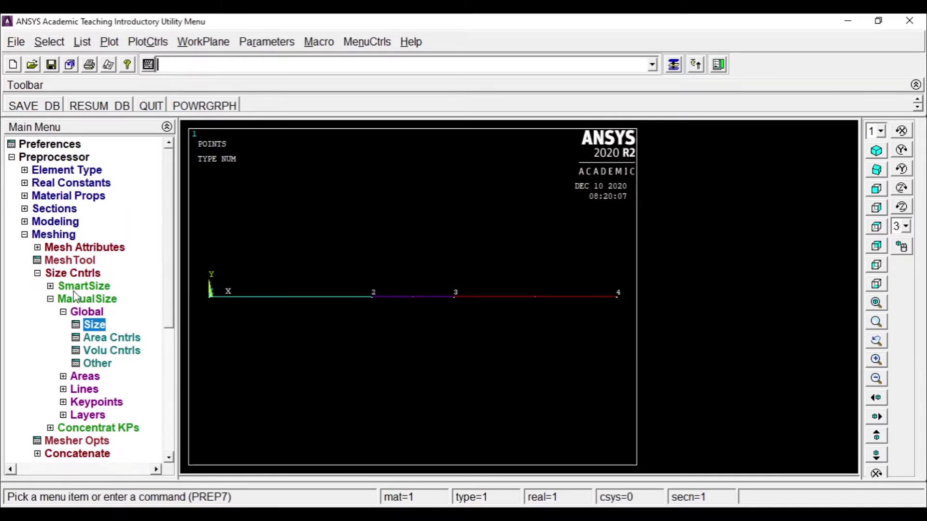
# Mesh all the beam lines with the line mesher.
pyautogui.click(50, 300)
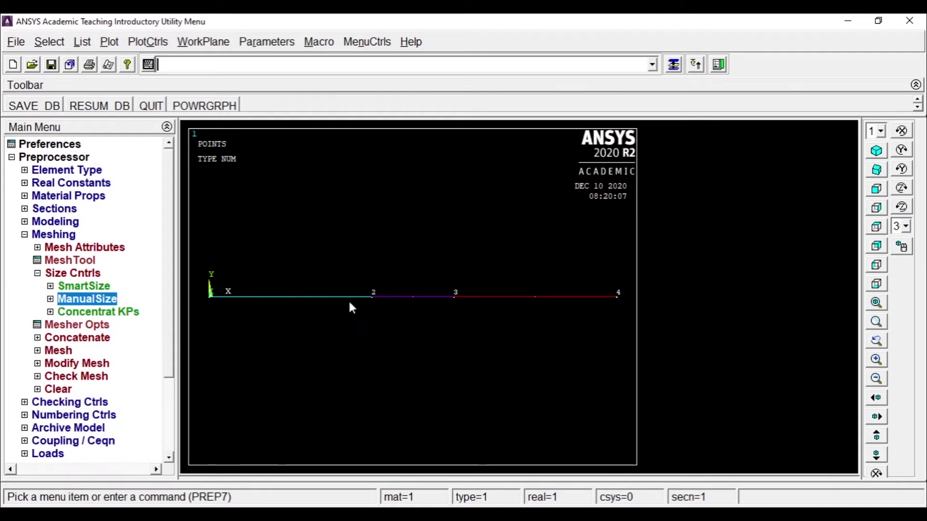
pyautogui.click(38, 273)
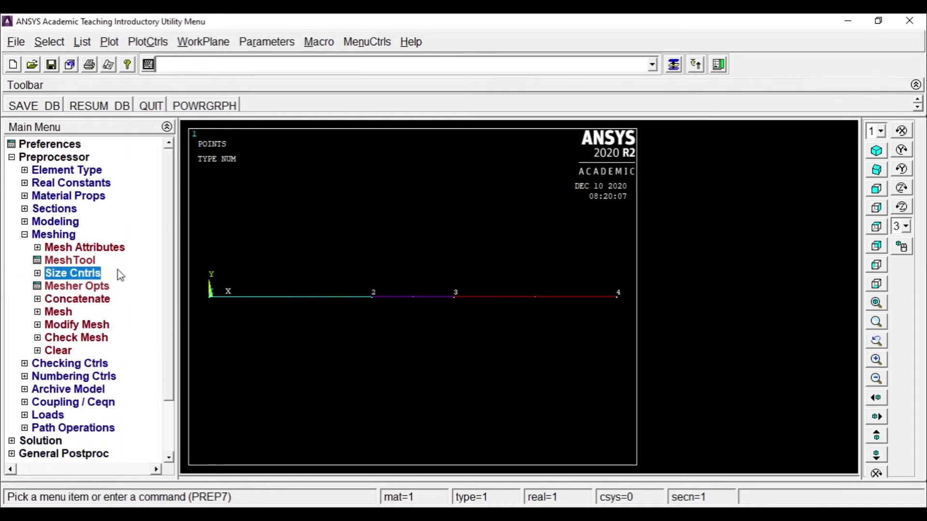
pyautogui.click(38, 312)
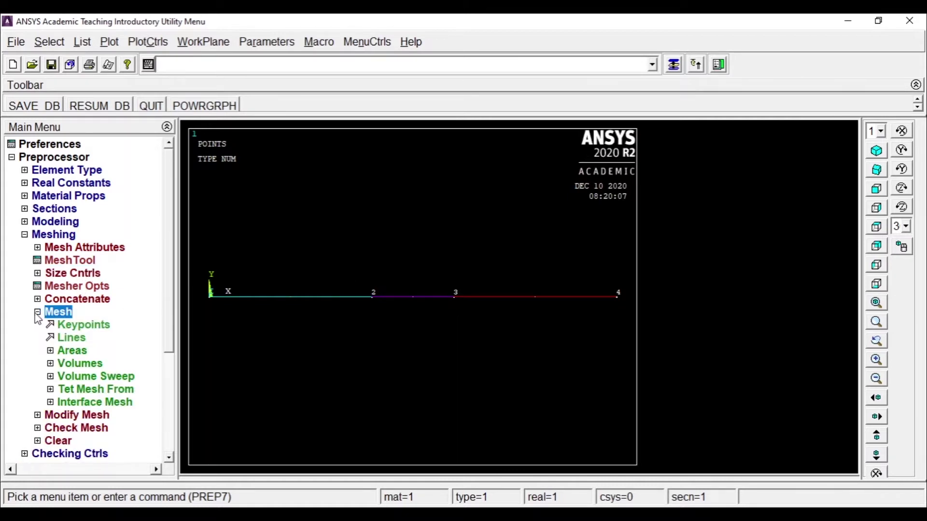
pyautogui.click(67, 338)
pyautogui.moveTo(69, 256); pyautogui.dragTo(94, 88)
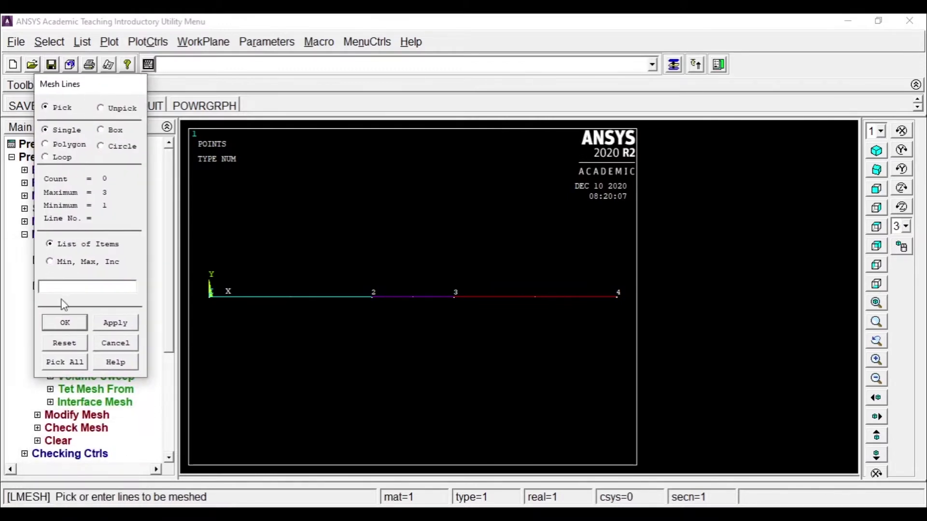
pyautogui.click(64, 362)
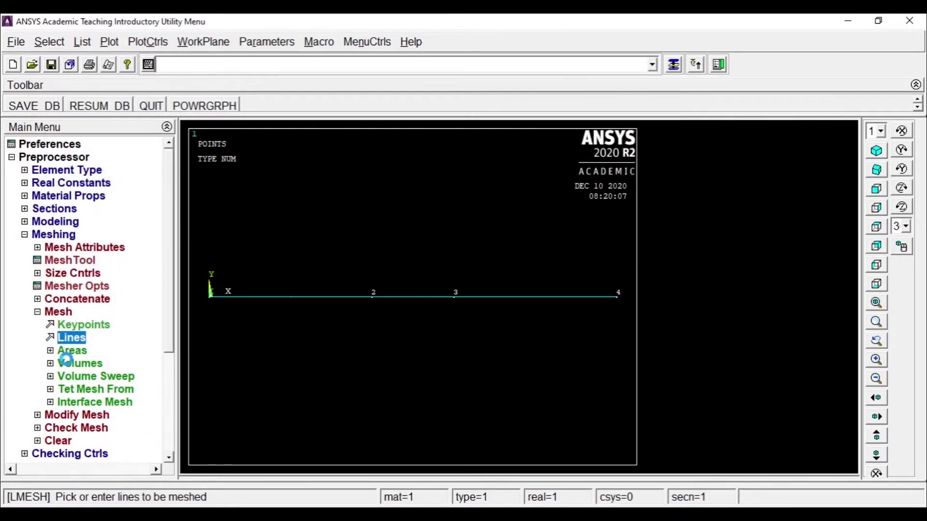
pyautogui.click(48, 312)
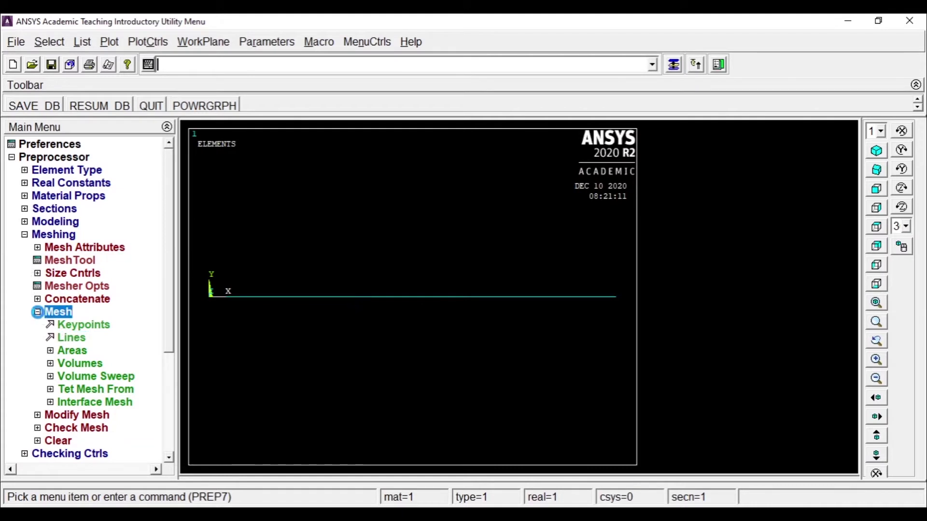
# Replot the meshed beam and plot its lines to check their divisions.
pyautogui.click(109, 42)
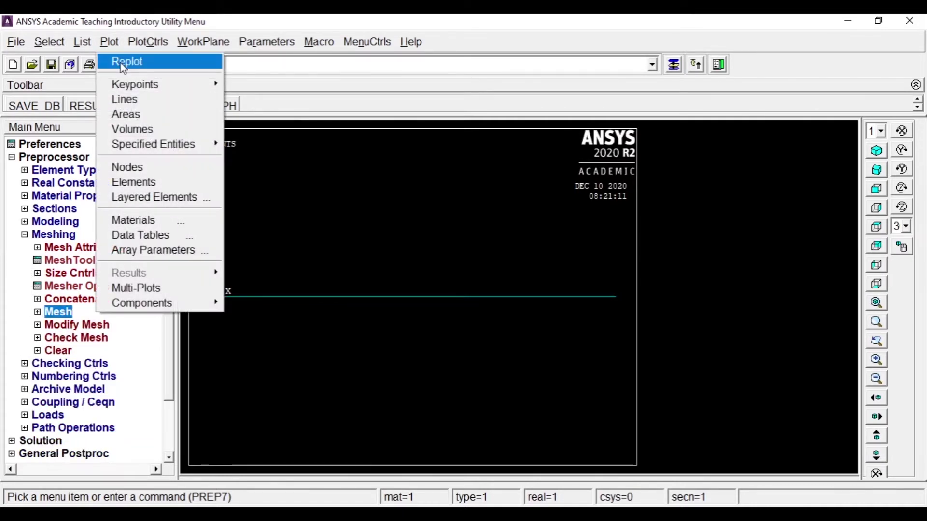
pyautogui.click(124, 64)
pyautogui.click(109, 43)
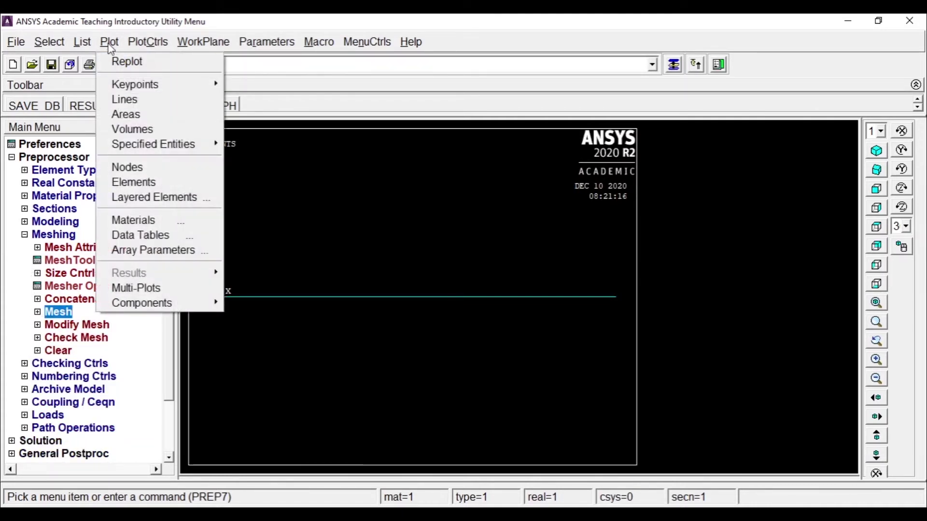
pyautogui.click(124, 99)
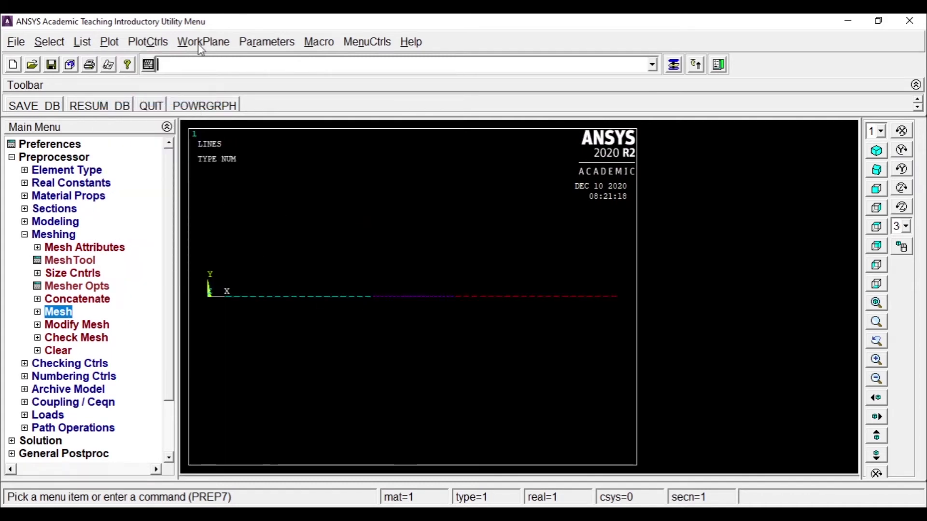
# Turn on keypoint numbering in the plot numbering controls and replot the beam lines.
pyautogui.click(148, 42)
pyautogui.click(289, 309)
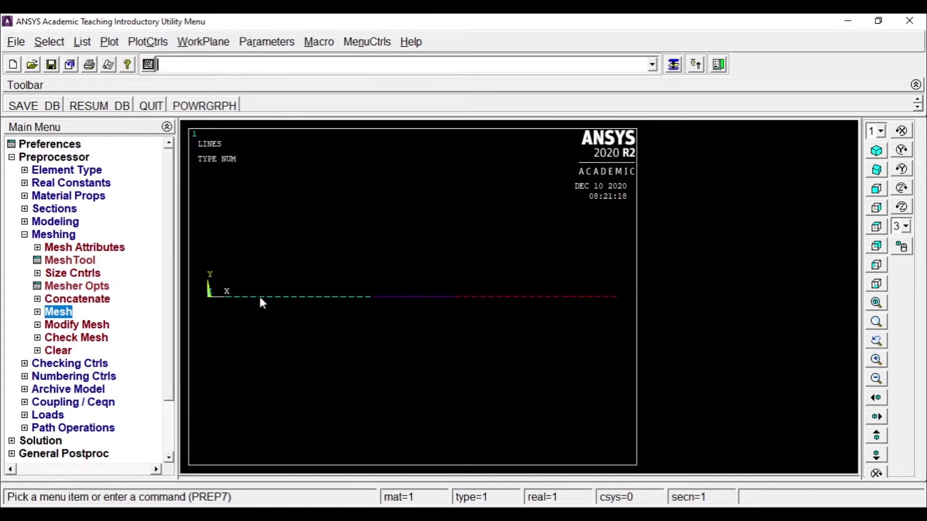
pyautogui.click(153, 42)
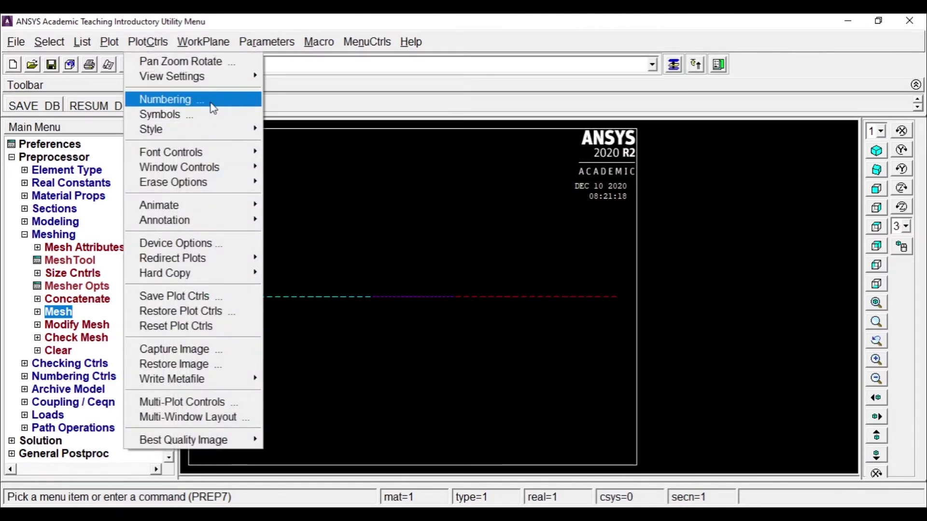
pyautogui.click(213, 105)
pyautogui.click(519, 175)
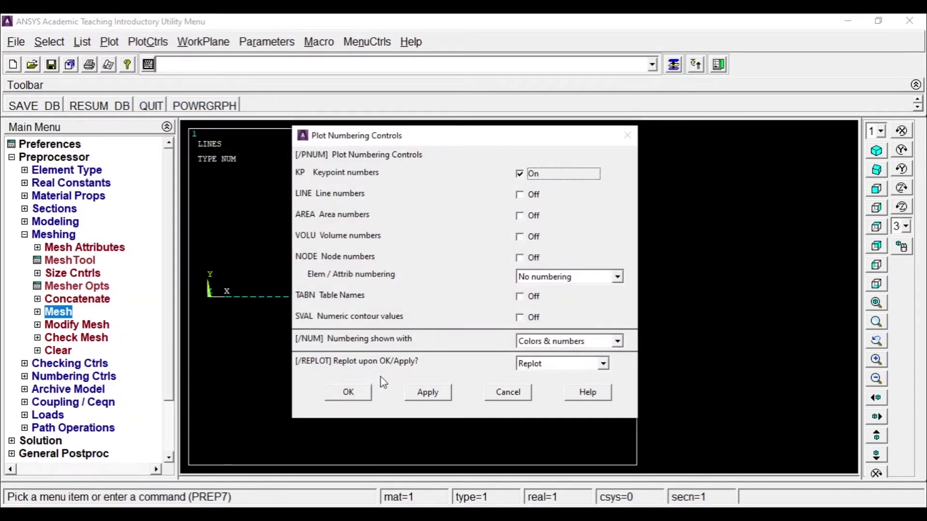
pyautogui.click(351, 393)
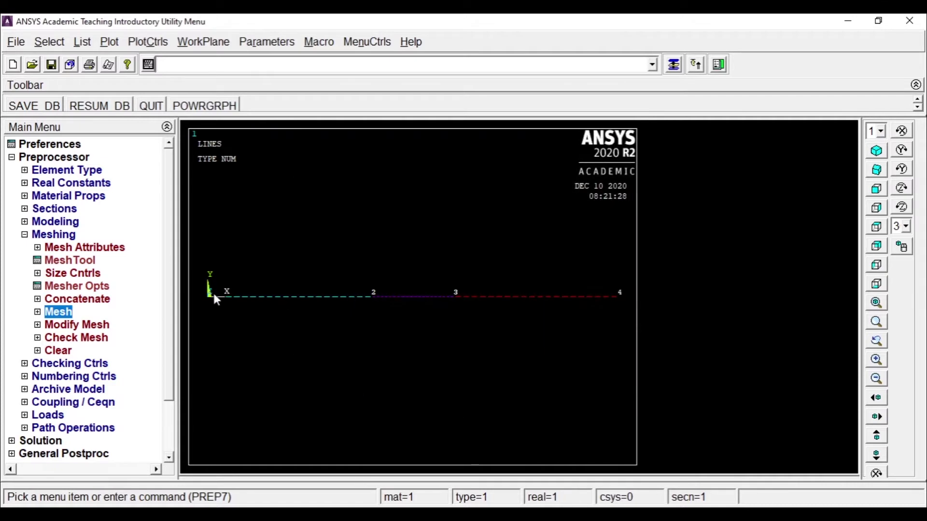
# Open the structural displacement loading options and check the beam's supports in the reference drawing PDF, returning to ANSYS.
pyautogui.click(33, 236)
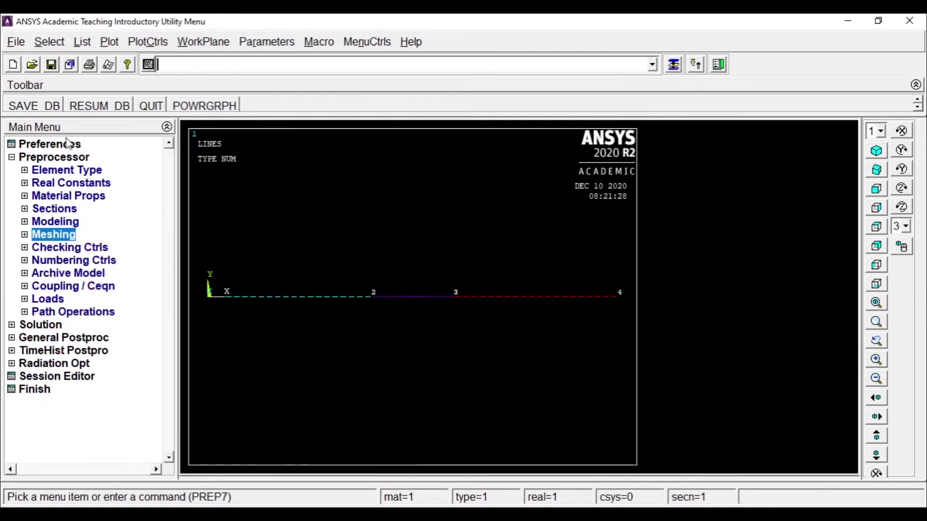
pyautogui.click(33, 299)
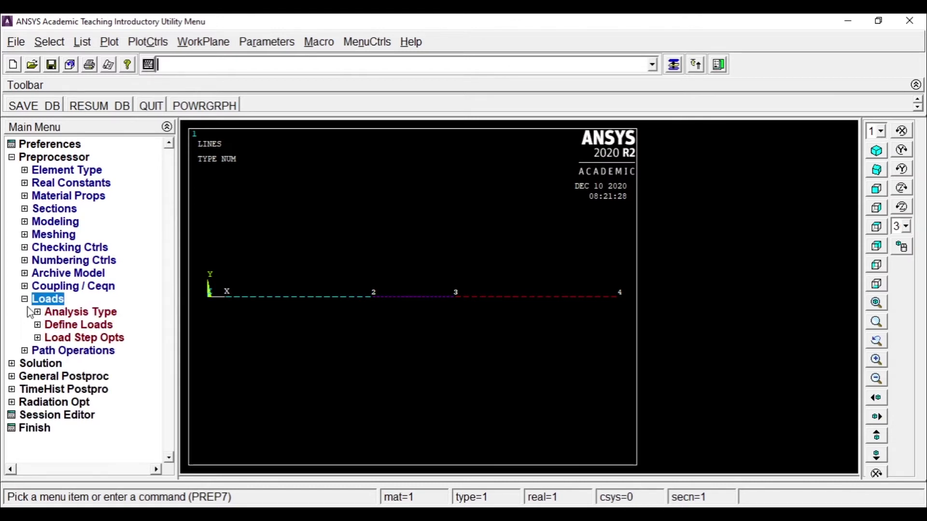
pyautogui.click(45, 325)
pyautogui.click(65, 350)
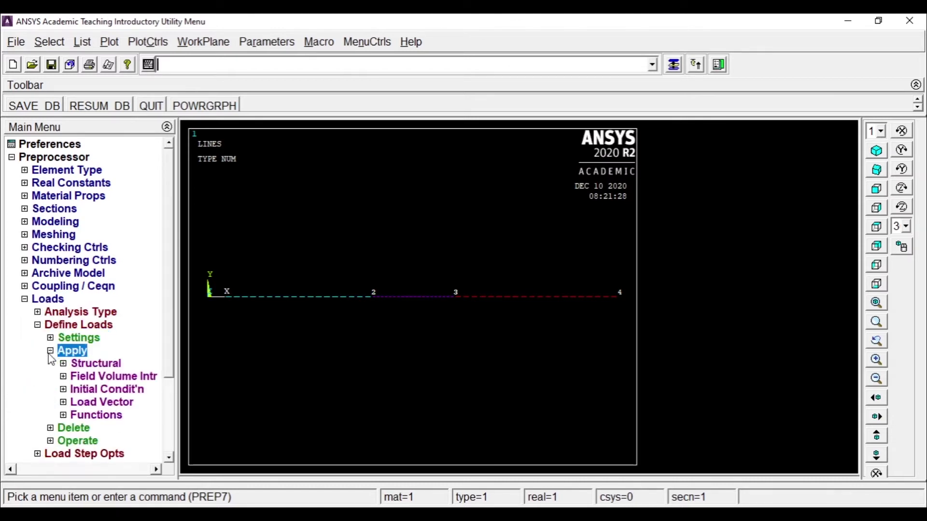
pyautogui.click(85, 369)
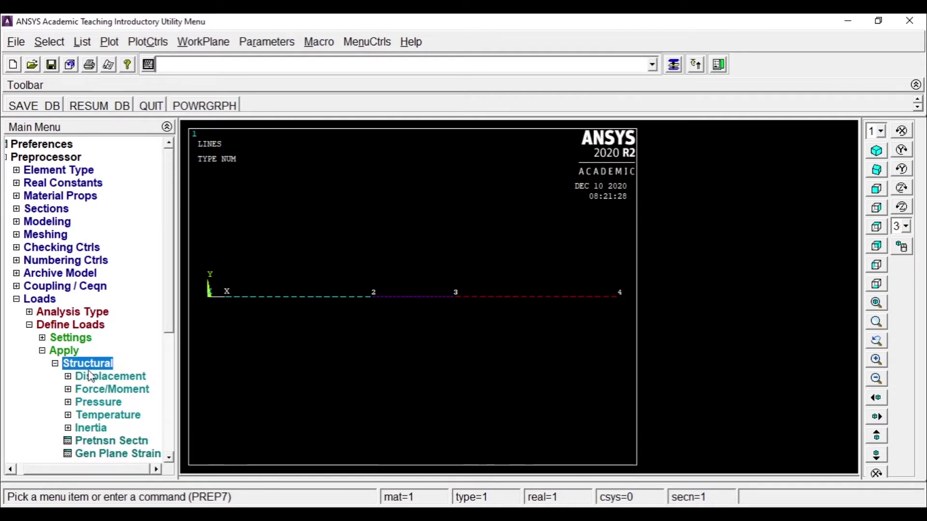
pyautogui.click(92, 376)
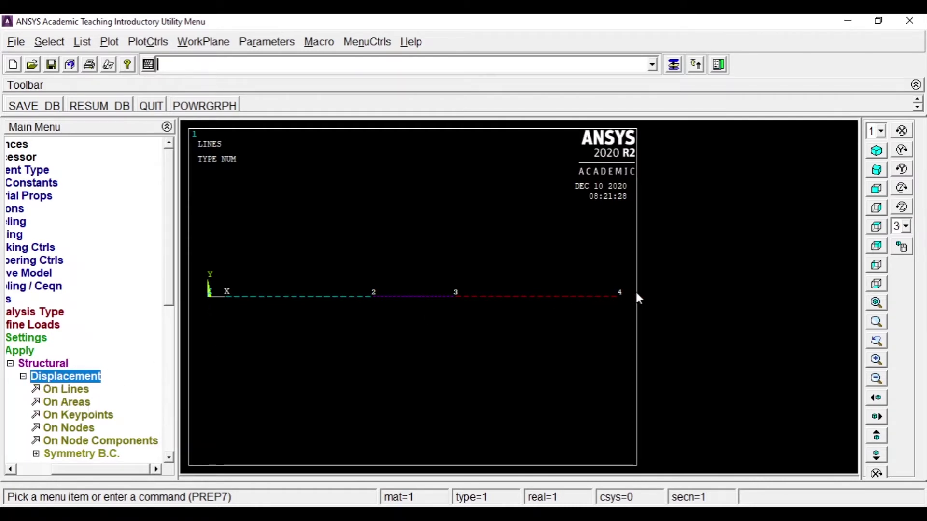
pyautogui.hotkey('alt', 'Tab')
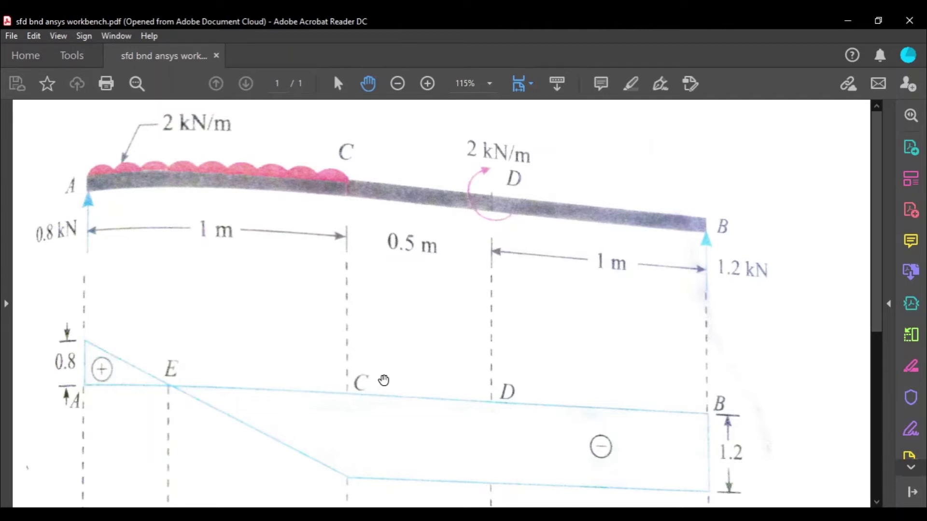
pyautogui.hotkey('alt', 'Tab')
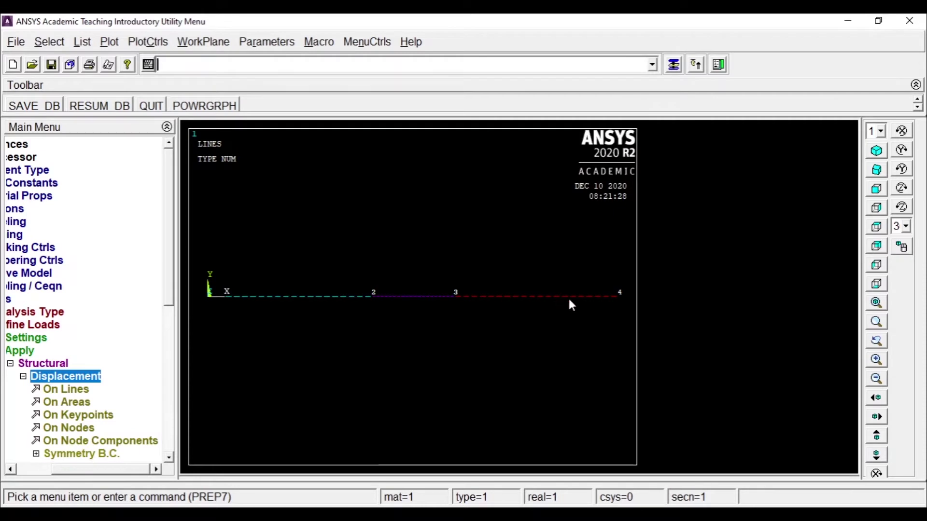
# Constrain UX, UY, UZ, ROTX and ROTY on the beam's end keypoints 1 and 4, leaving the displacement value blank.
pyautogui.click(80, 415)
pyautogui.click(209, 311)
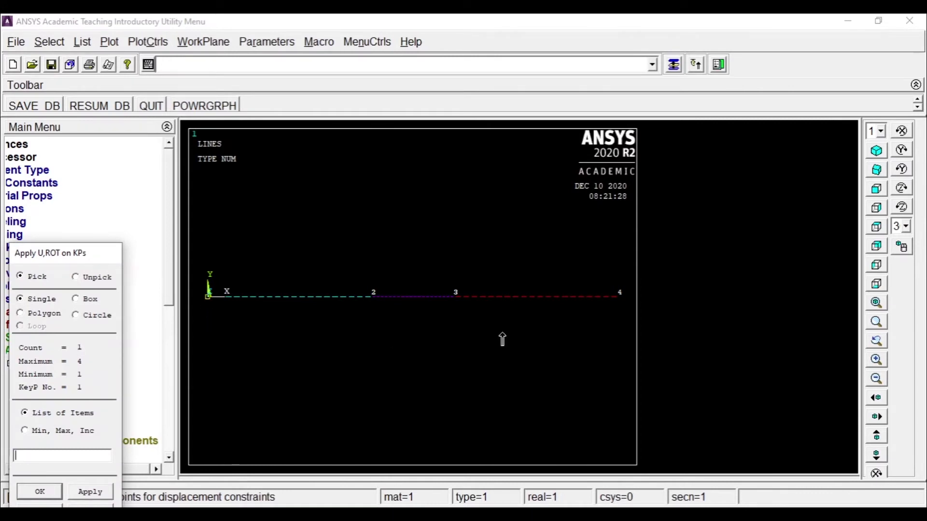
pyautogui.click(625, 306)
pyautogui.click(89, 492)
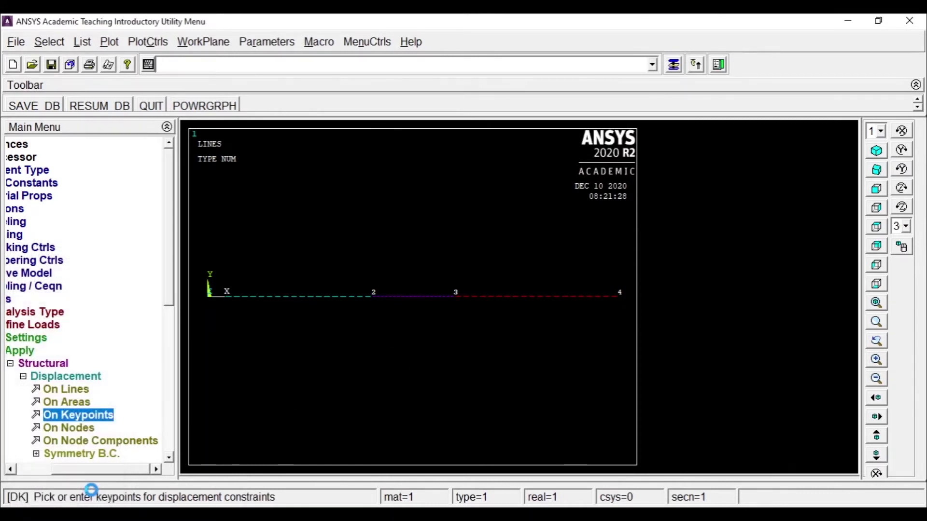
pyautogui.click(526, 216)
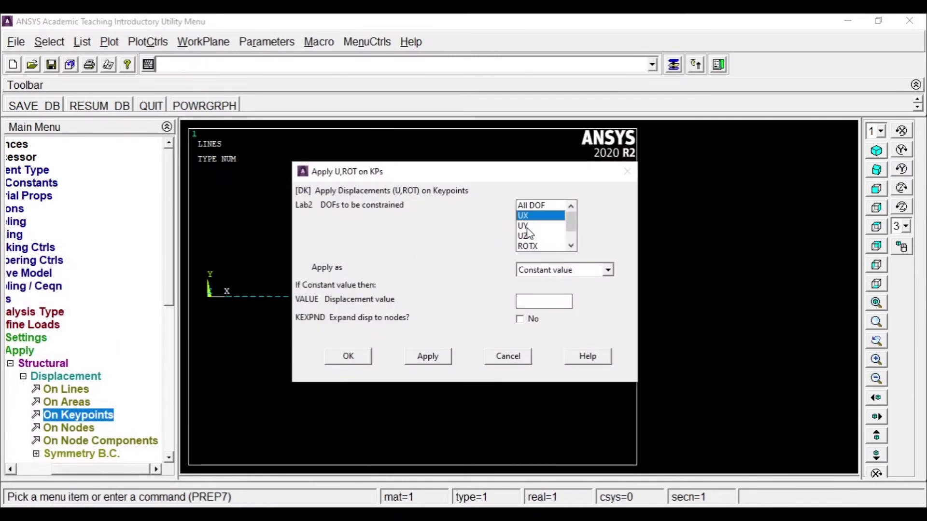
pyautogui.click(527, 227)
pyautogui.click(529, 237)
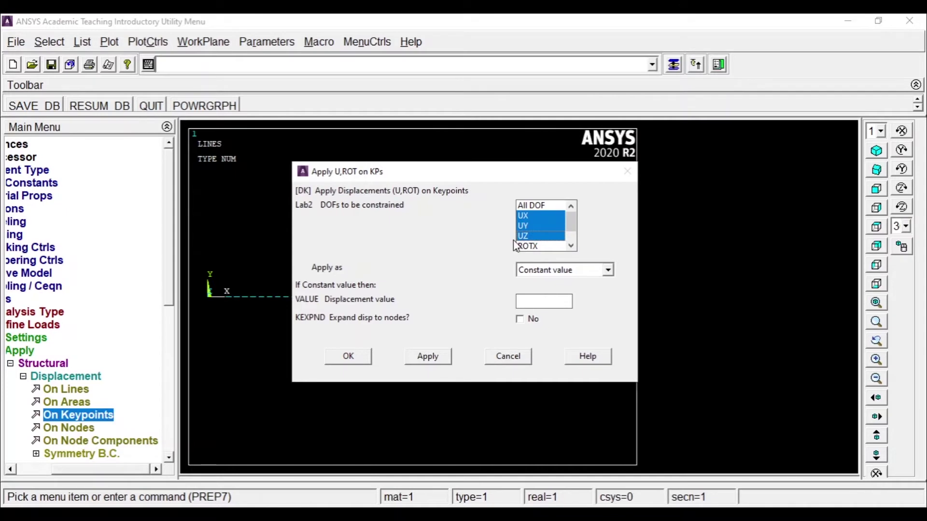
pyautogui.scroll(-1, 550, 240)
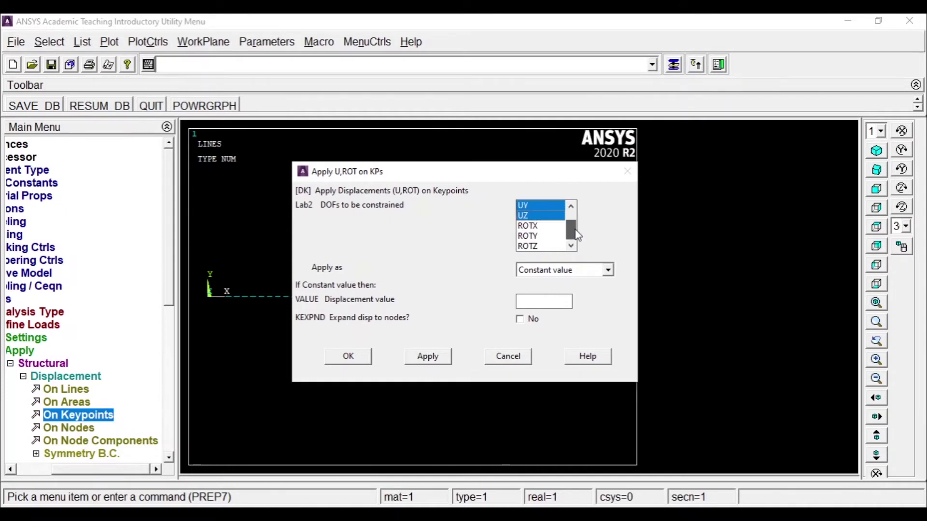
pyautogui.click(545, 228)
pyautogui.click(542, 237)
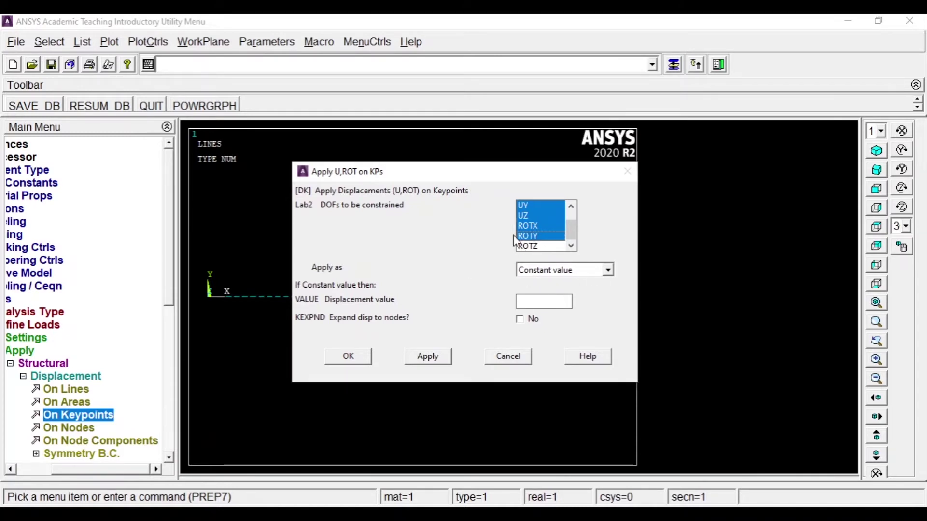
pyautogui.click(348, 357)
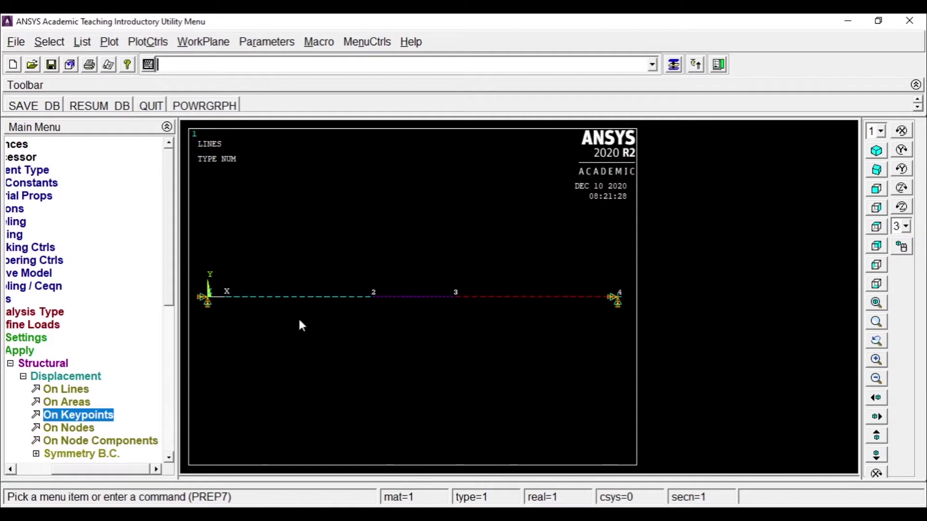
pyautogui.click(23, 376)
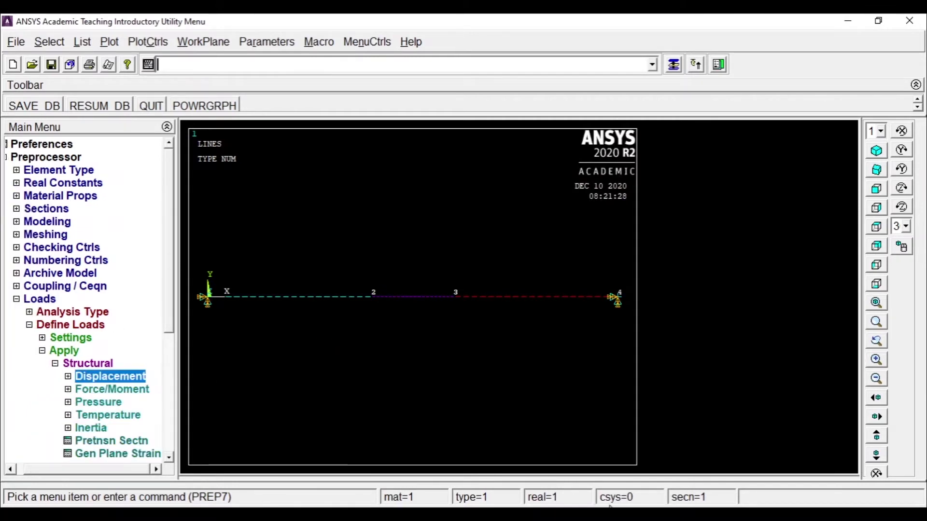
# Apply a constant MZ moment of -2000000 on keypoint 3.
pyautogui.hotkey('alt', 'Tab')
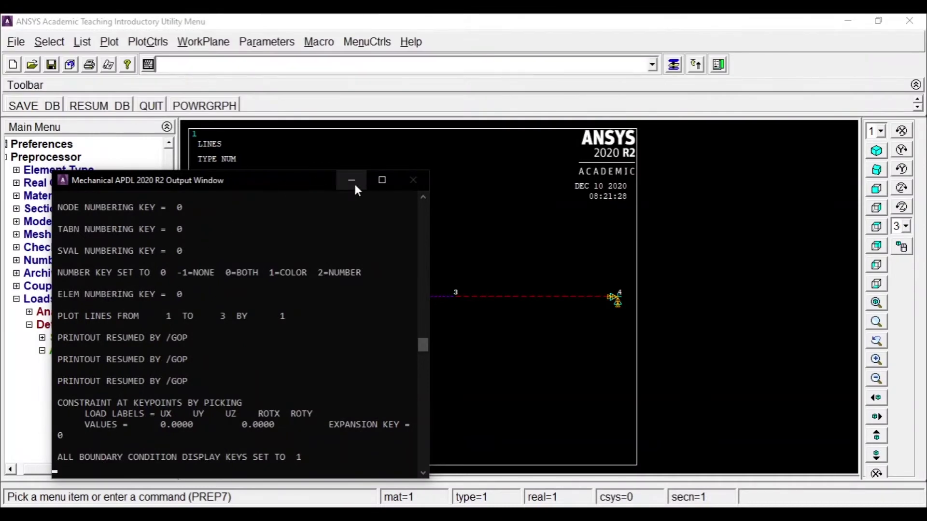
pyautogui.click(352, 180)
pyautogui.click(116, 389)
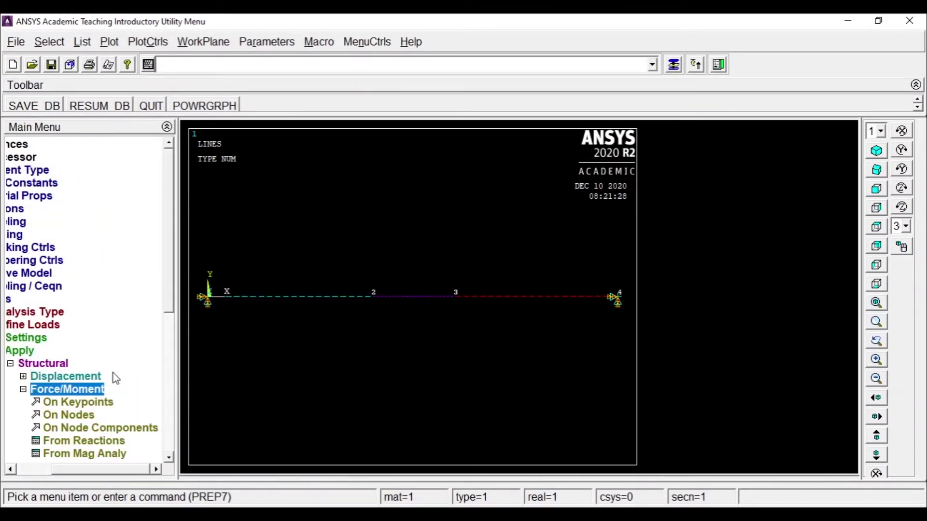
pyautogui.click(99, 403)
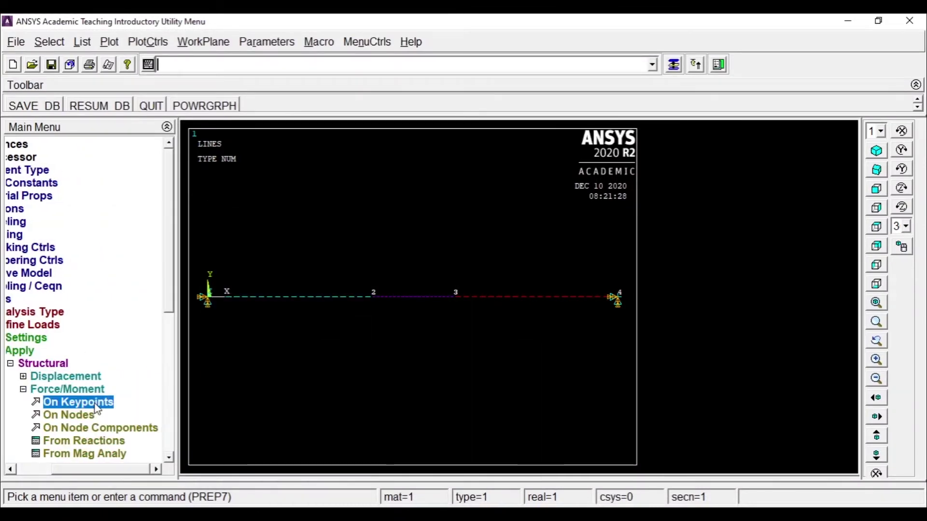
pyautogui.click(451, 302)
pyautogui.click(90, 486)
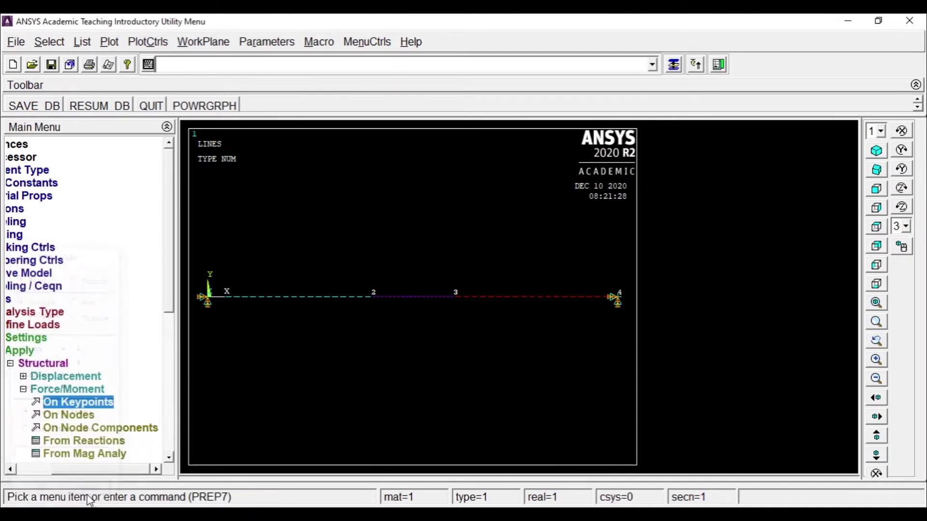
pyautogui.click(561, 241)
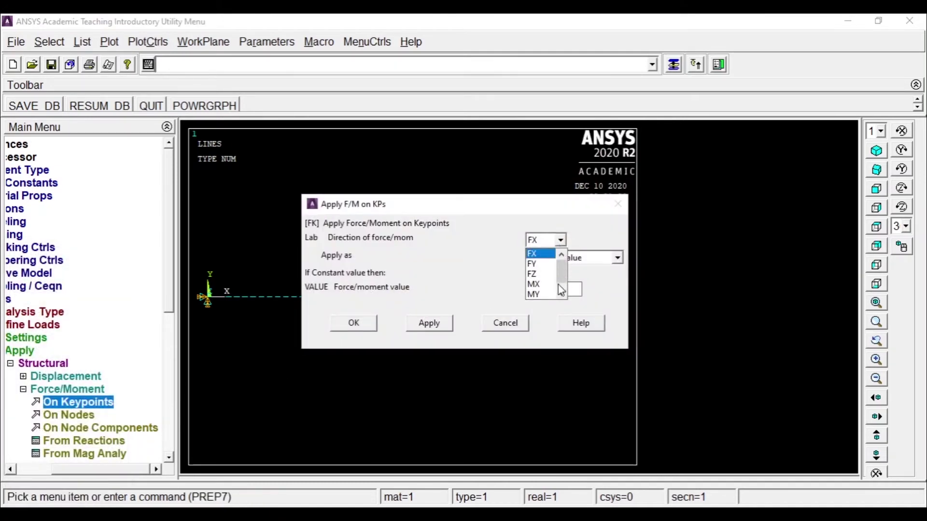
pyautogui.click(539, 295)
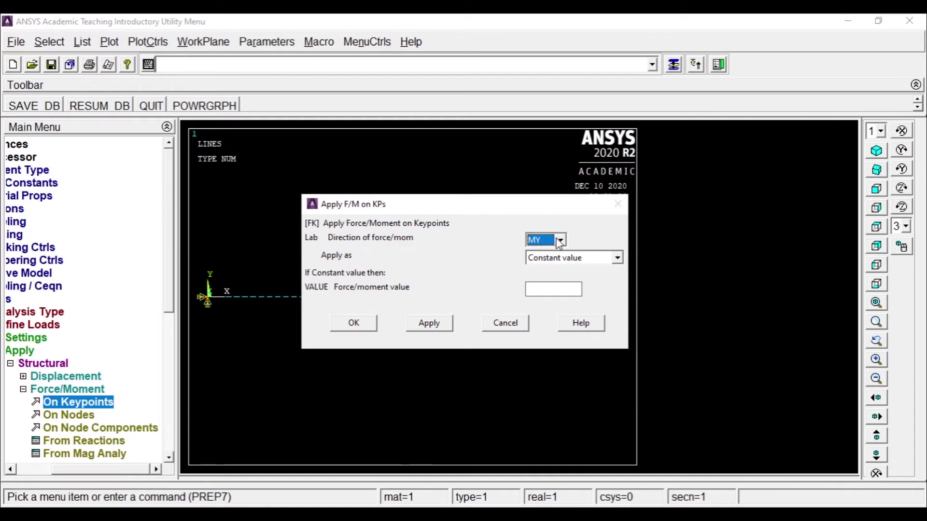
pyautogui.click(548, 240)
pyautogui.click(550, 296)
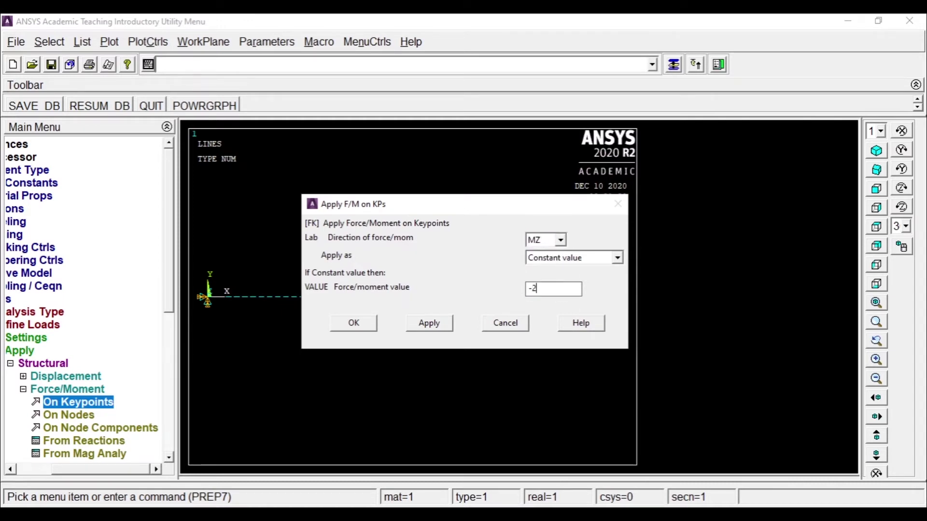
pyautogui.write('-2000000')
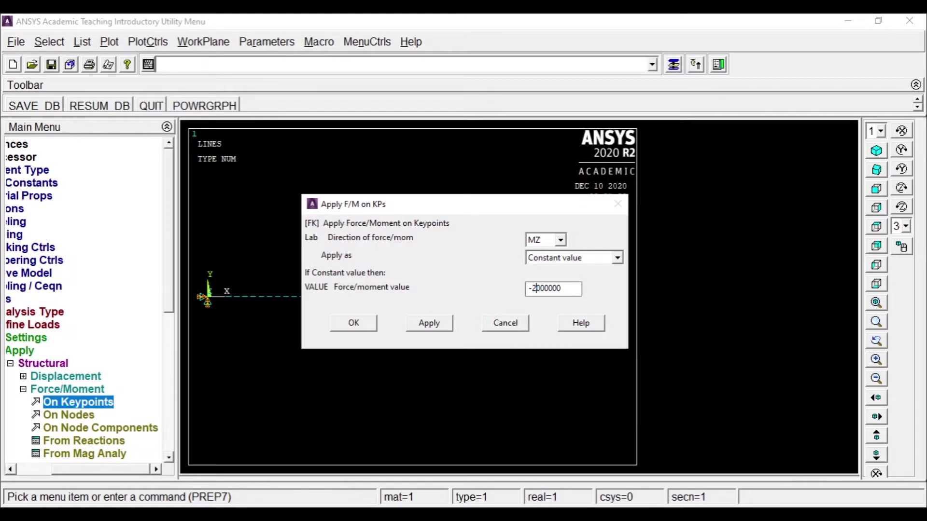
pyautogui.click(355, 324)
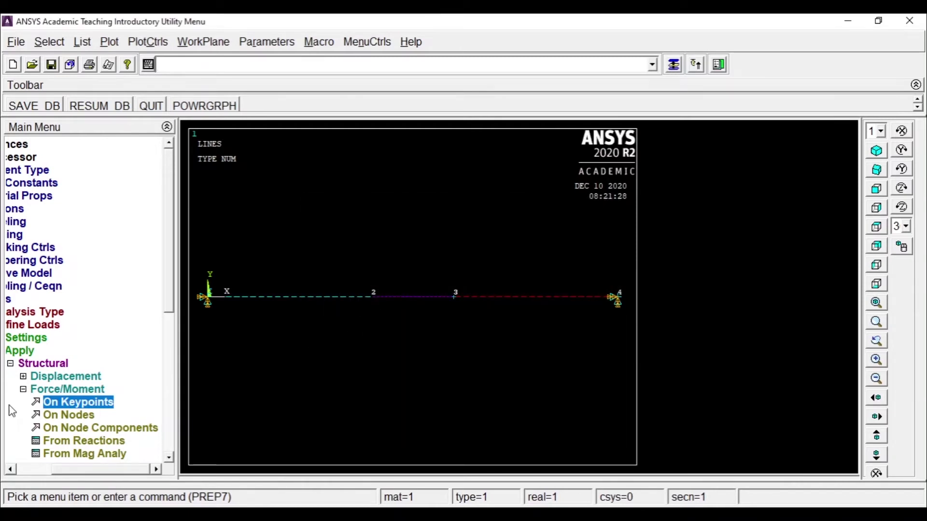
pyautogui.click(22, 390)
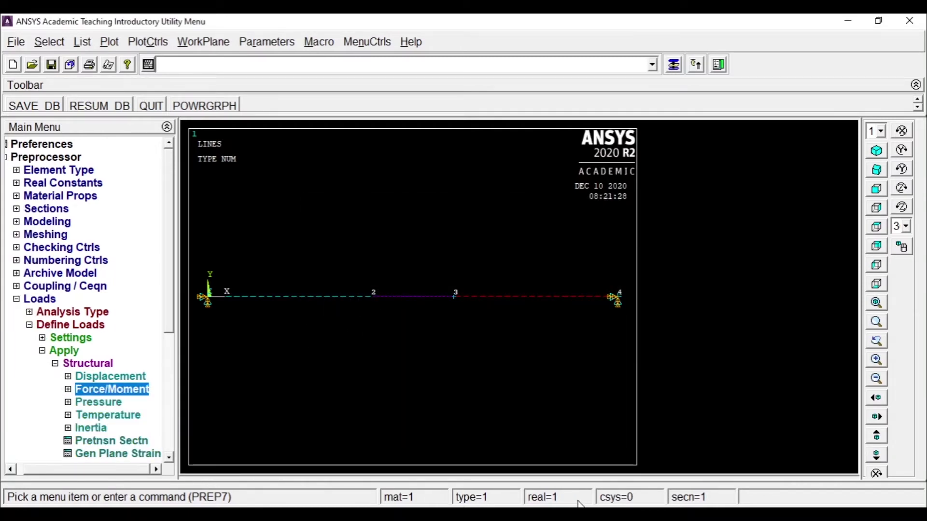
# Try to apply a beam pressure of 2 with load key 2 between keypoints 1 and 2, checking the load in the reference PDF.
pyautogui.hotkey('alt', 'Tab')
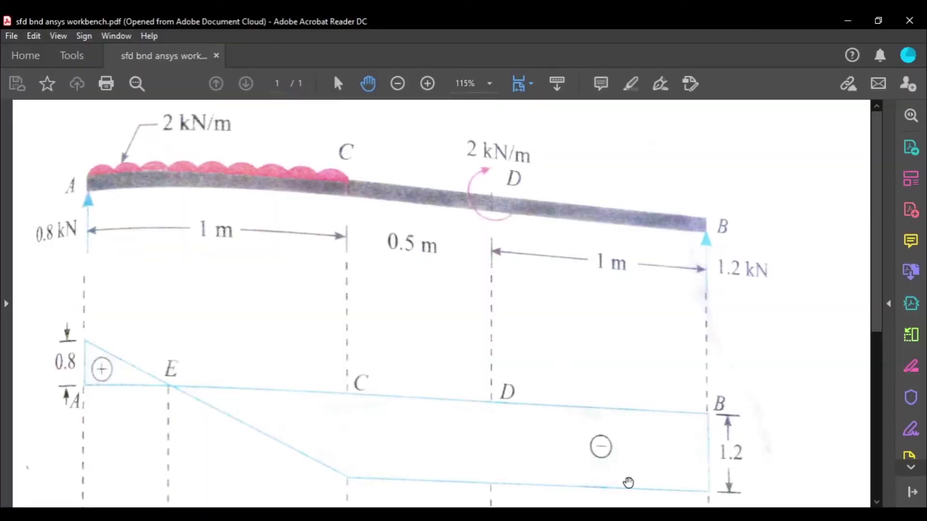
pyautogui.hotkey('alt', 'Tab')
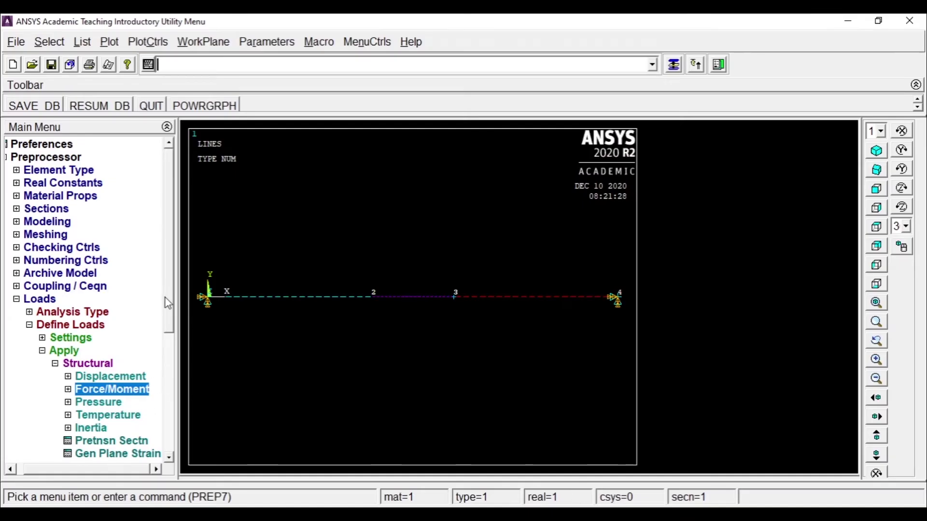
pyautogui.scroll(-2, 170, 341)
pyautogui.click(66, 341)
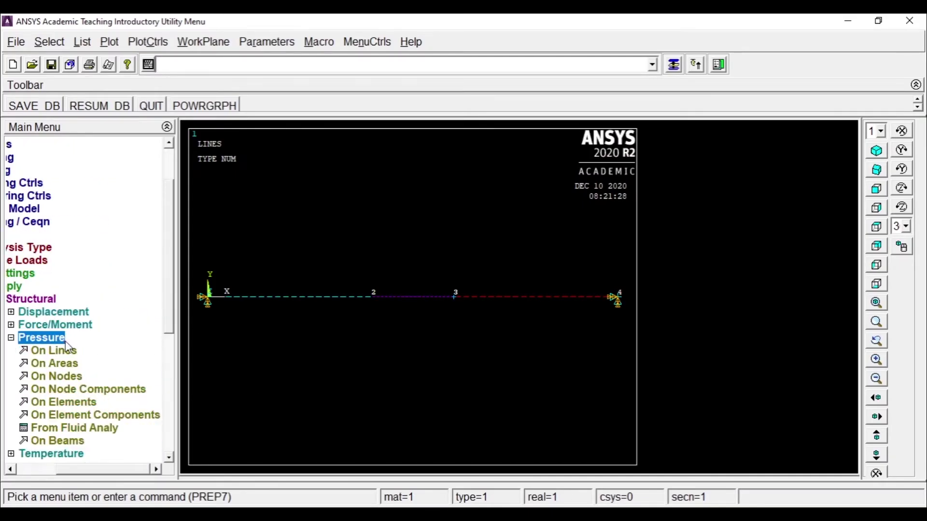
pyautogui.click(60, 440)
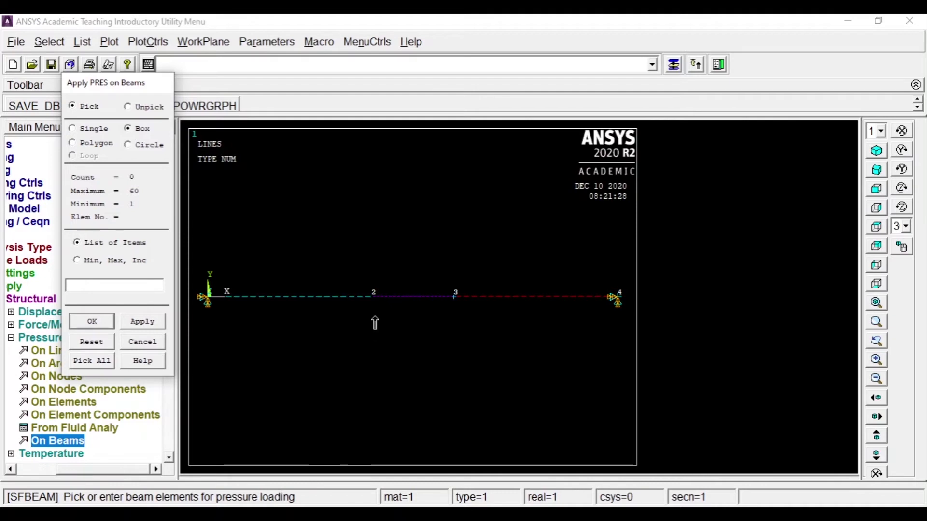
pyautogui.moveTo(365, 310); pyautogui.dragTo(197, 264)
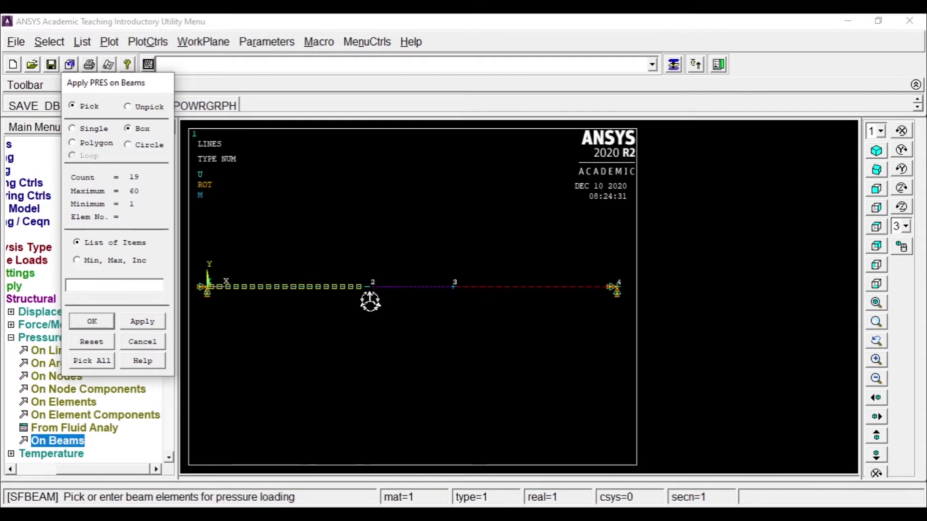
pyautogui.moveTo(369, 302); pyautogui.dragTo(339, 271)
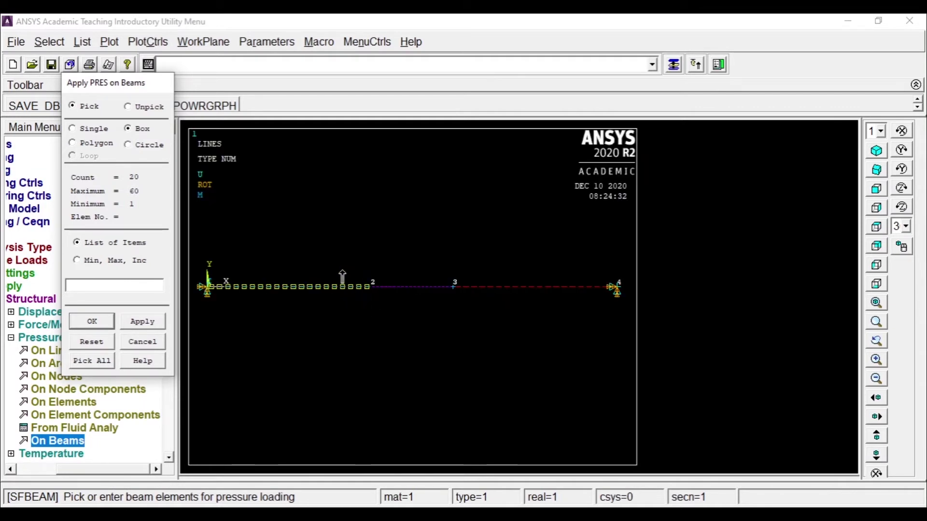
pyautogui.click(147, 325)
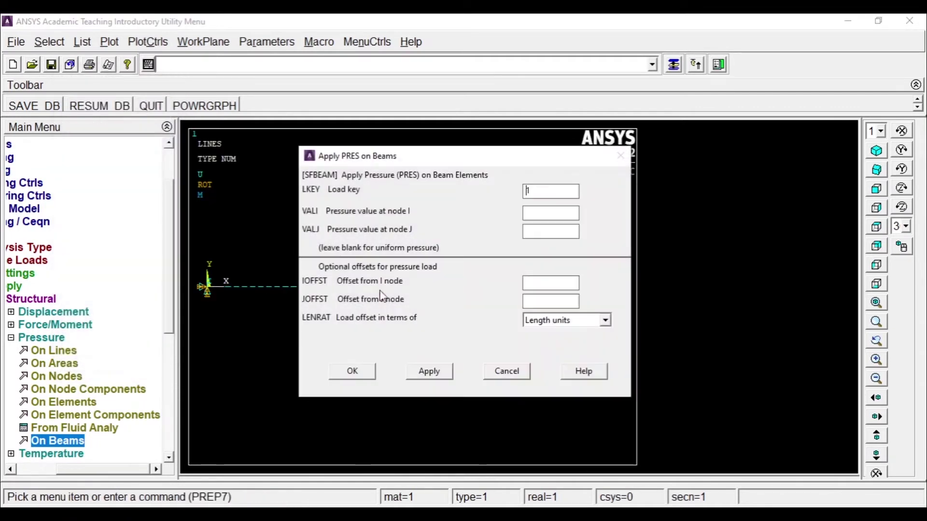
pyautogui.moveTo(541, 198); pyautogui.dragTo(478, 189)
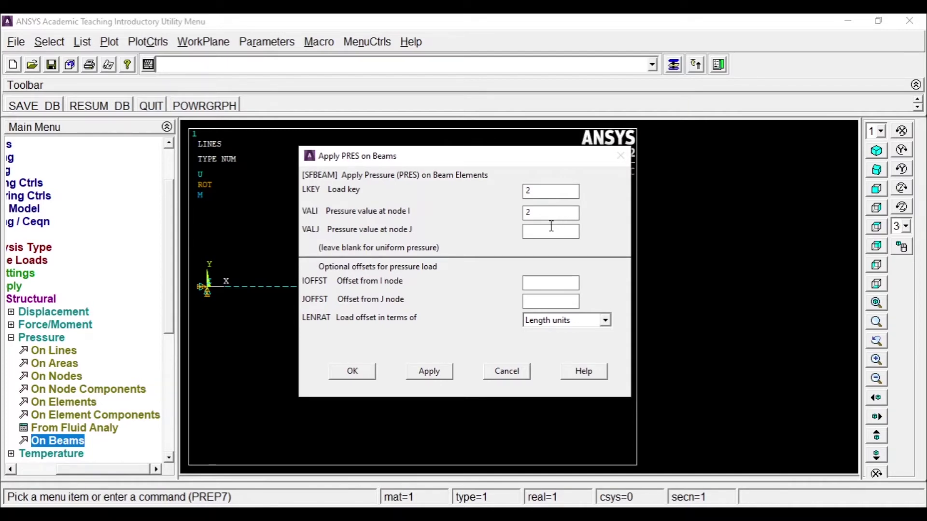
pyautogui.hotkey('alt', 'Tab')
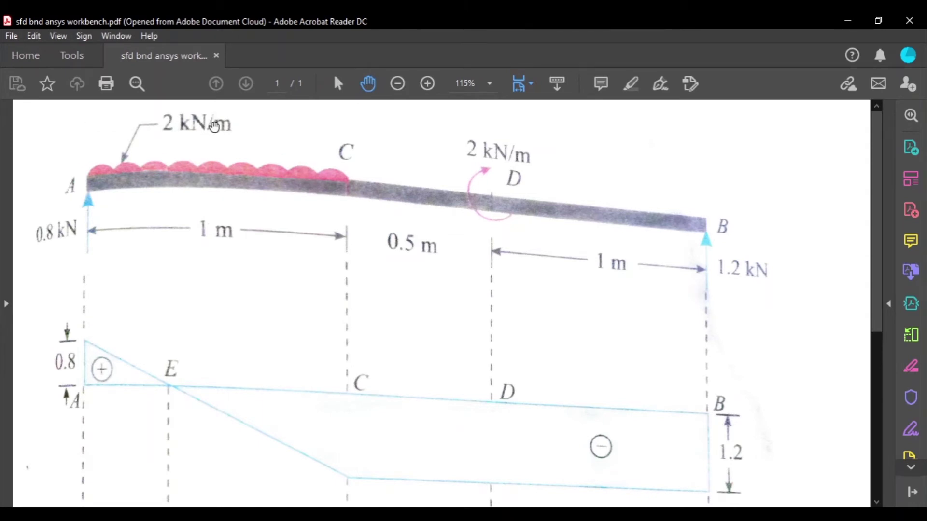
pyautogui.hotkey('alt', 'Tab')
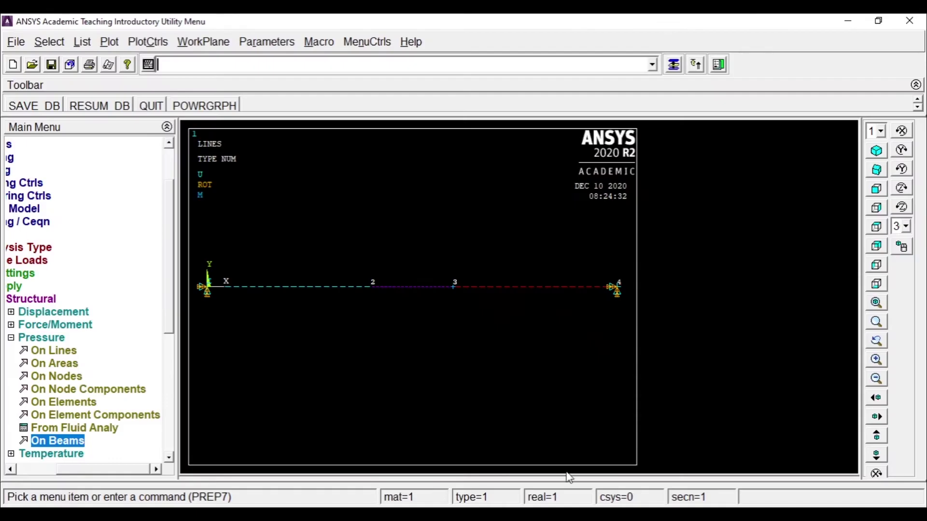
# Box-select all beam elements between keypoints 1 and 2 as the target for a beam pressure load.
pyautogui.click(68, 442)
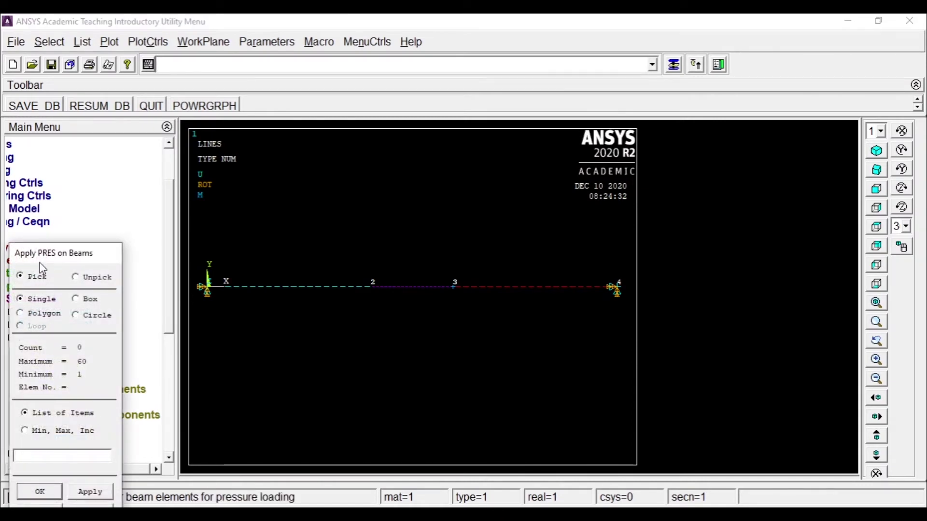
pyautogui.moveTo(42, 253); pyautogui.dragTo(58, 89)
pyautogui.click(91, 134)
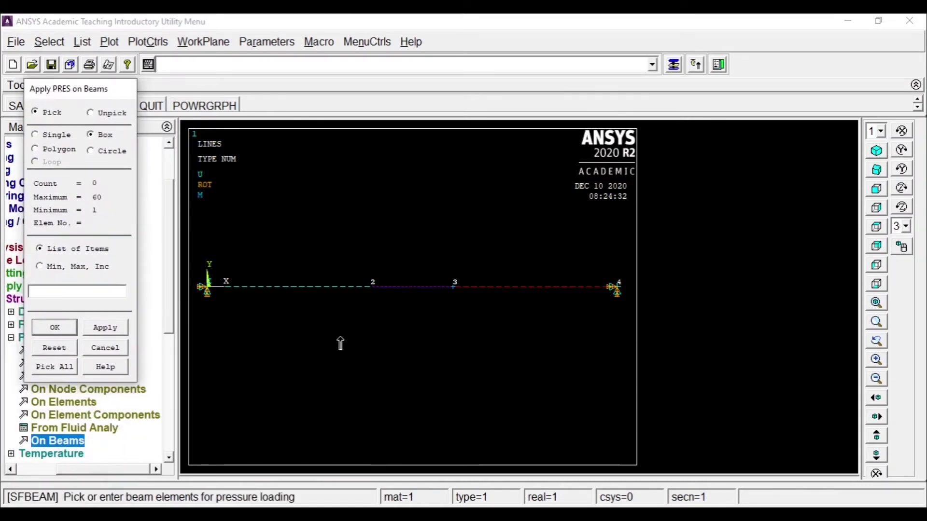
pyautogui.moveTo(371, 301); pyautogui.dragTo(196, 271)
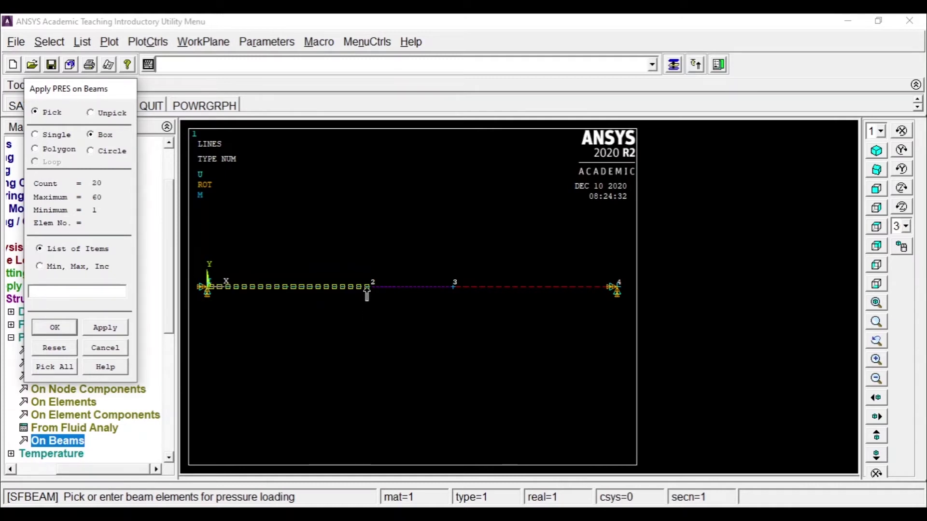
pyautogui.scroll(1, 363, 285)
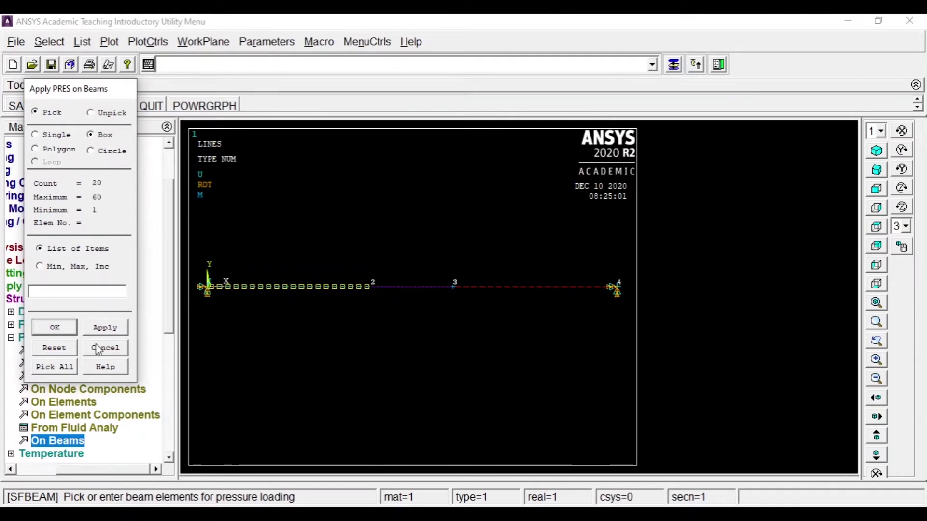
pyautogui.click(105, 327)
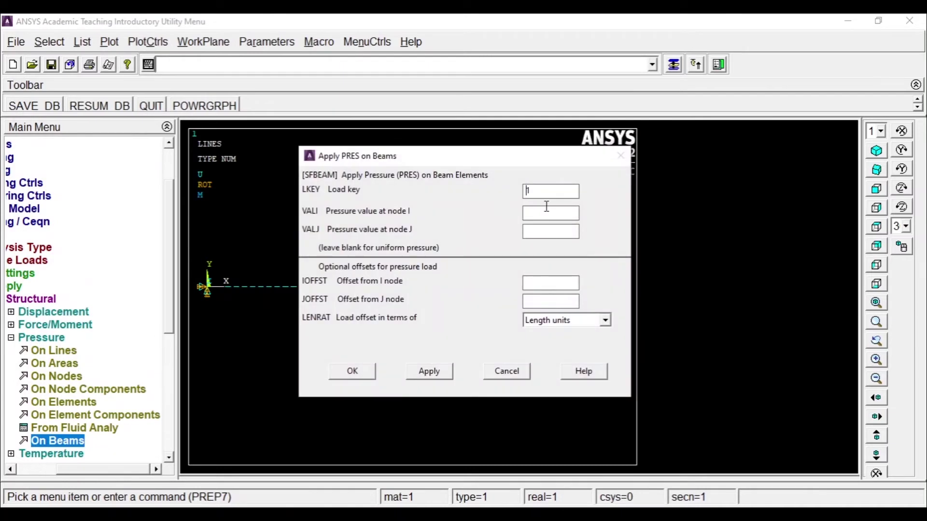
# Apply the pressure with load key 2 and a value of 2 at both nodes I and J, leaving the offsets blank.
pyautogui.doubleClick(540, 191)
pyautogui.write('2')
pyautogui.click(535, 216)
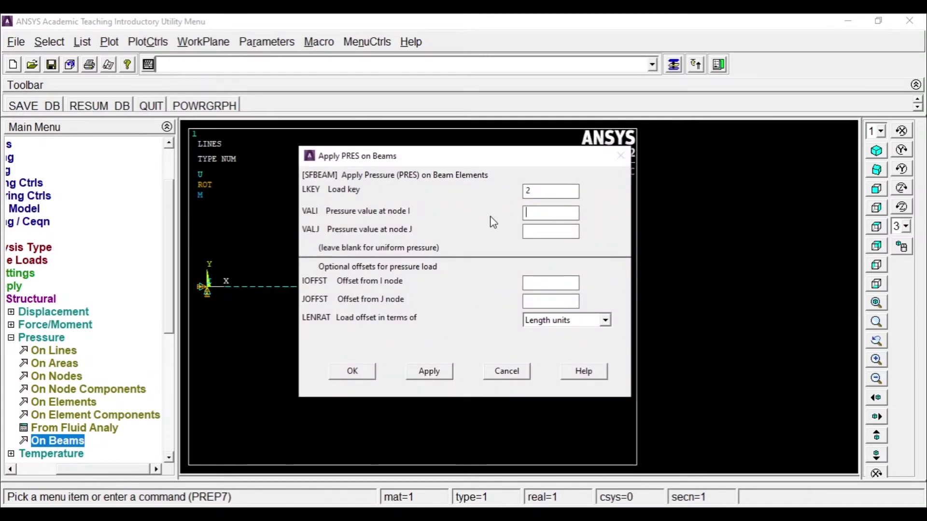
pyautogui.write('2')
pyautogui.click(544, 232)
pyautogui.write('2')
pyautogui.moveTo(508, 155); pyautogui.dragTo(678, 135)
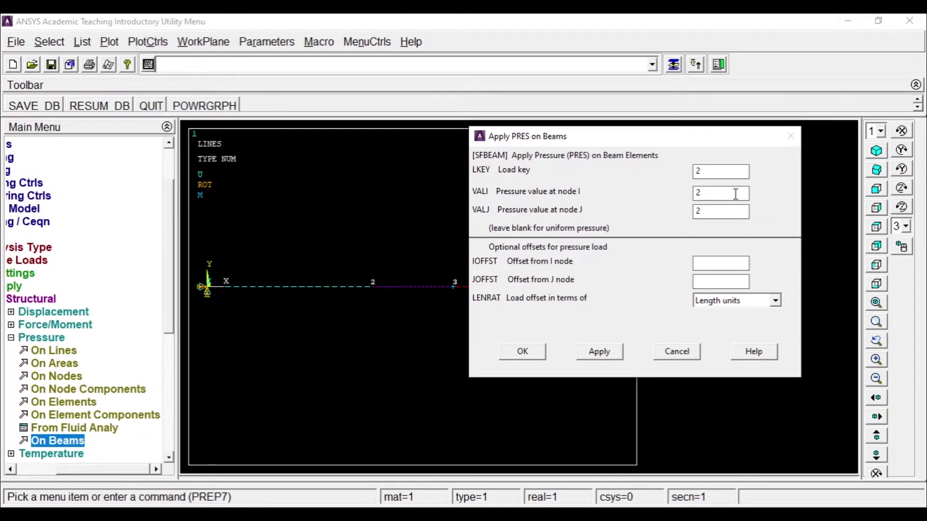
pyautogui.doubleClick(698, 193)
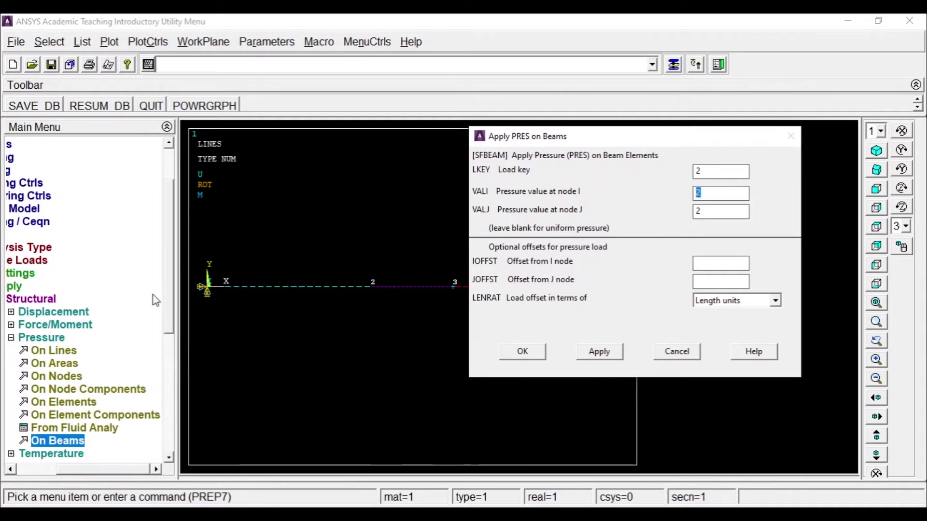
pyautogui.doubleClick(713, 210)
pyautogui.doubleClick(709, 193)
pyautogui.click(710, 266)
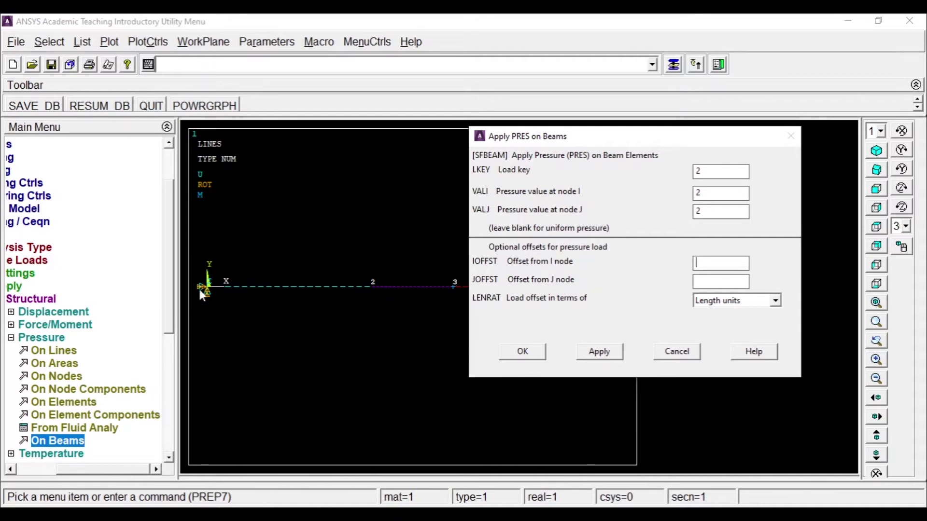
pyautogui.click(528, 352)
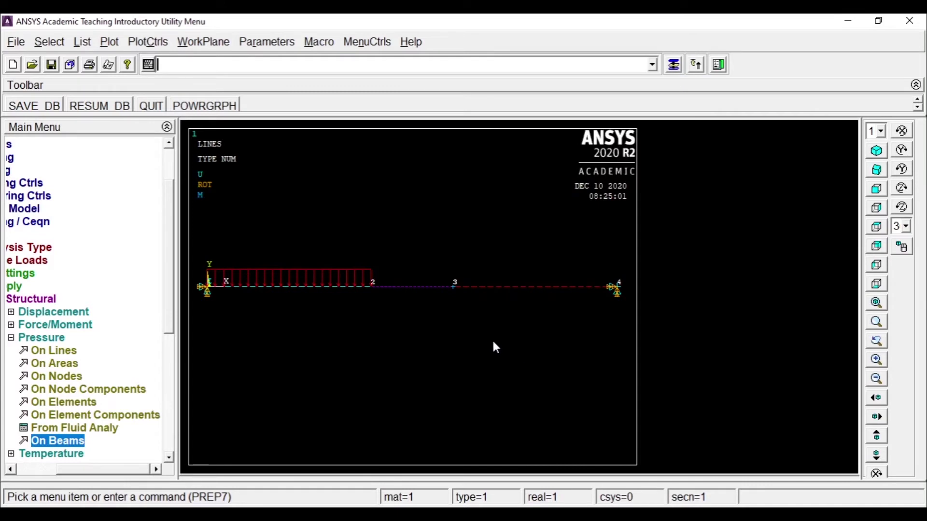
# Solve the current load step and close the solution note and status windows.
pyautogui.doubleClick(17, 338)
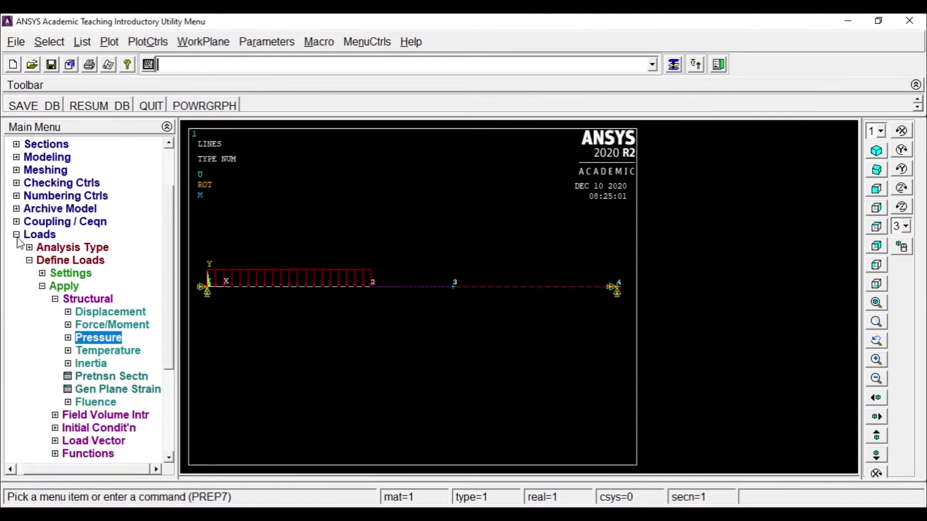
pyautogui.click(18, 235)
pyautogui.click(8, 323)
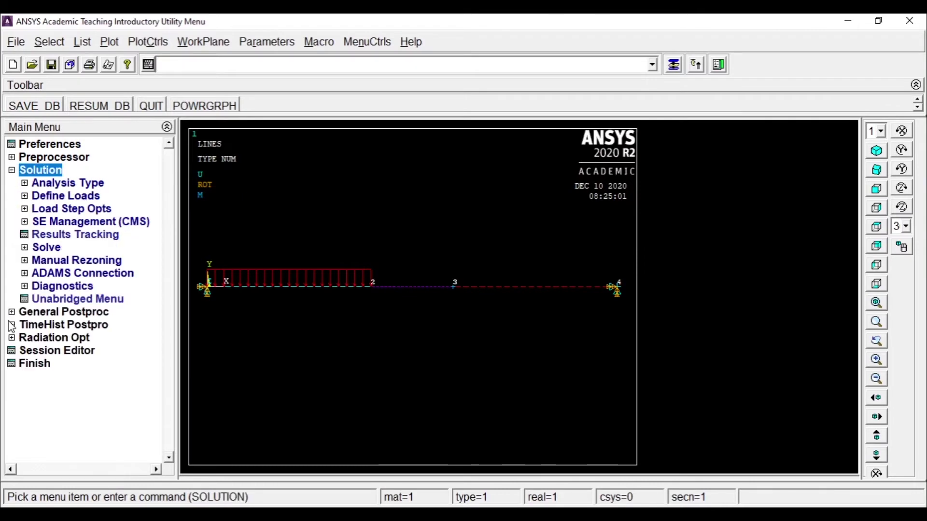
pyautogui.click(35, 248)
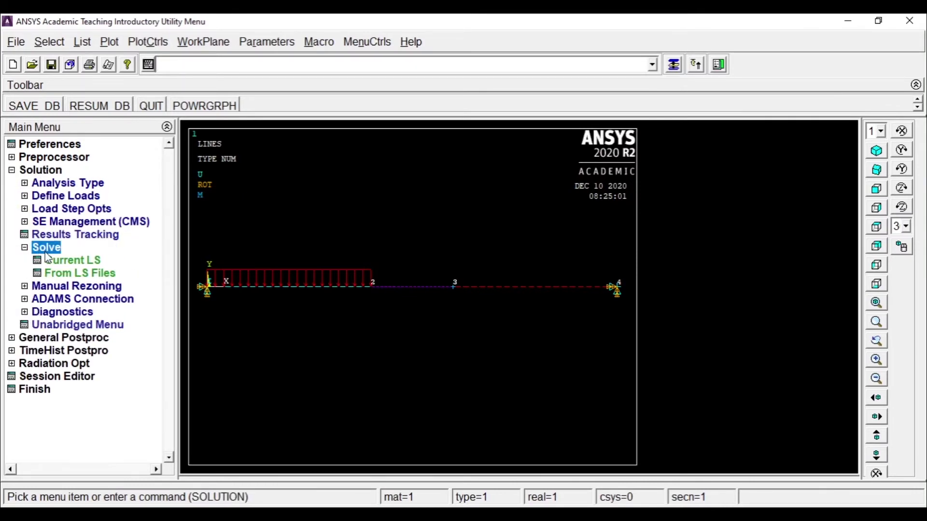
pyautogui.click(72, 261)
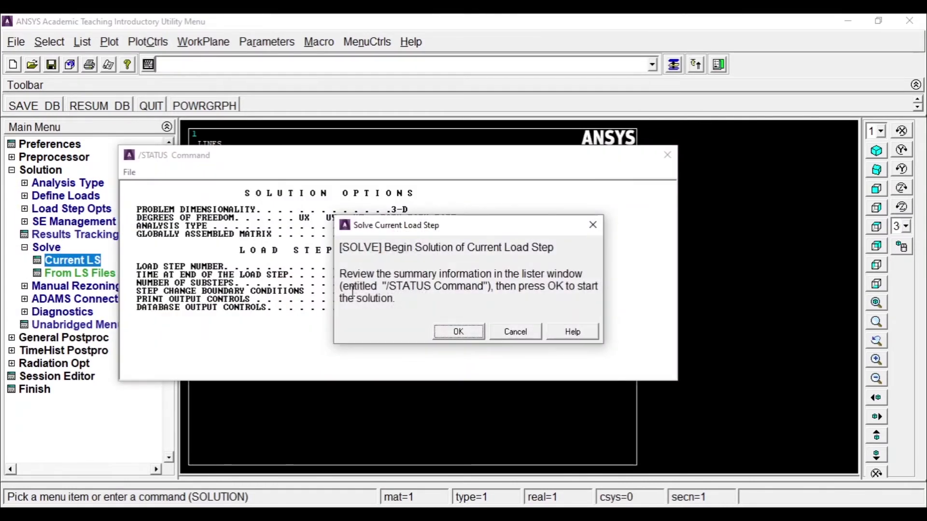
pyautogui.click(454, 331)
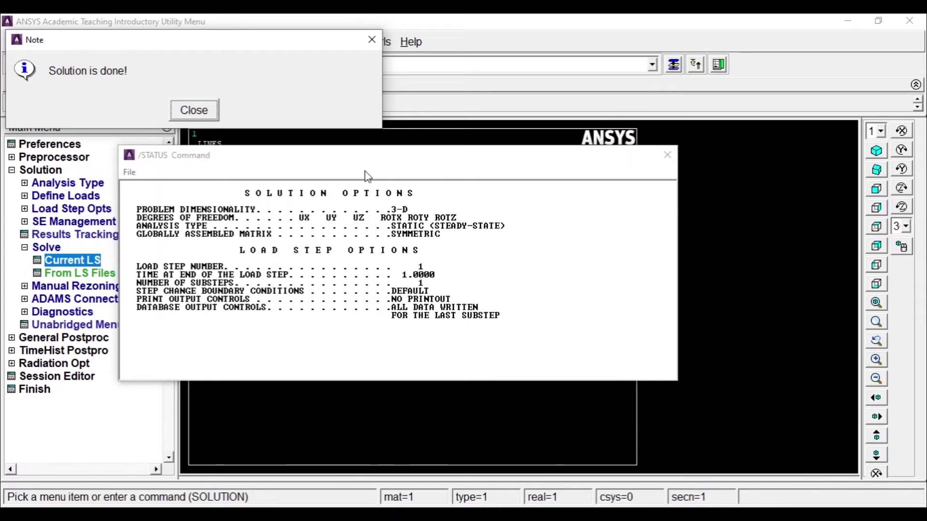
pyautogui.click(175, 106)
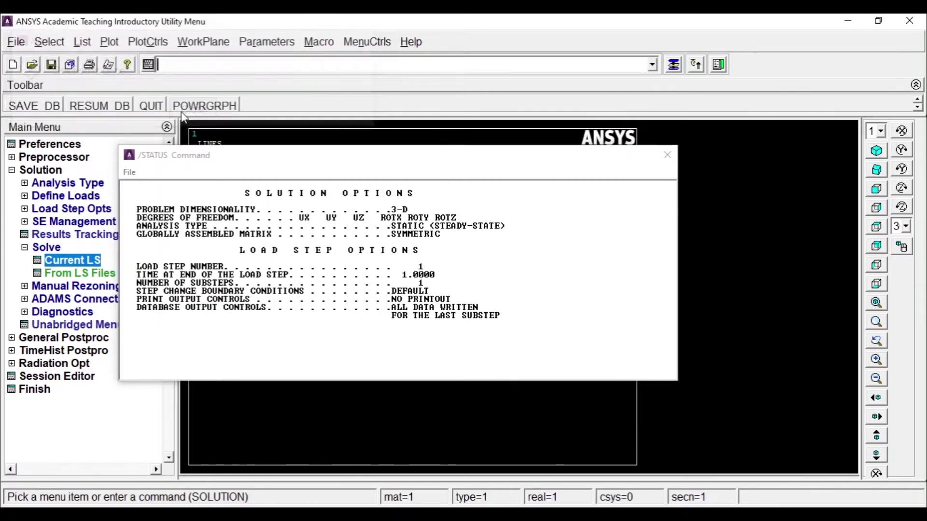
pyautogui.click(668, 155)
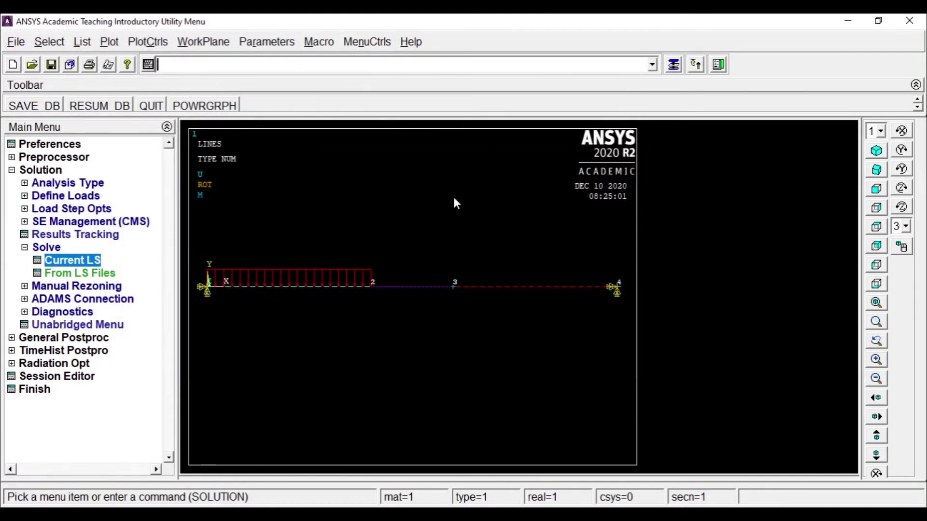
# Plot the rotation vector sum as a nodal contour in the Results Viewer and close the viewer.
pyautogui.click(24, 248)
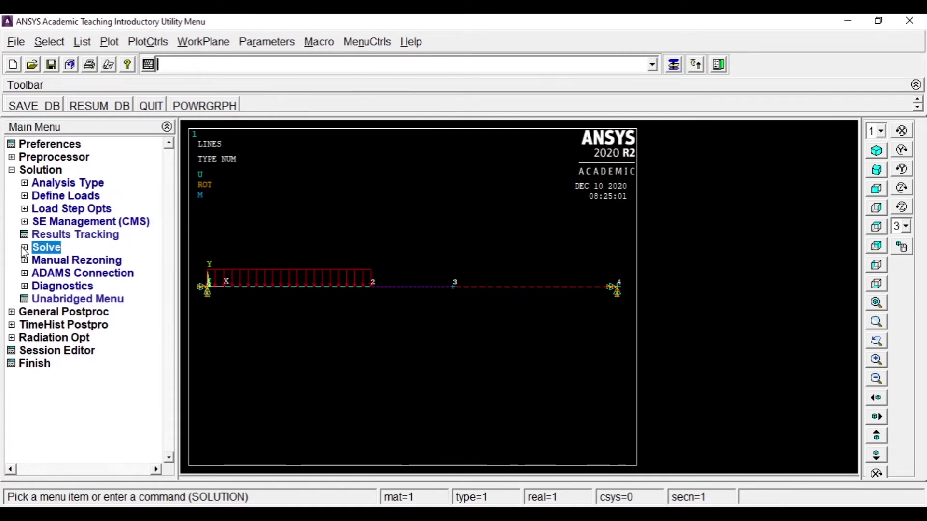
pyautogui.click(11, 312)
pyautogui.click(70, 299)
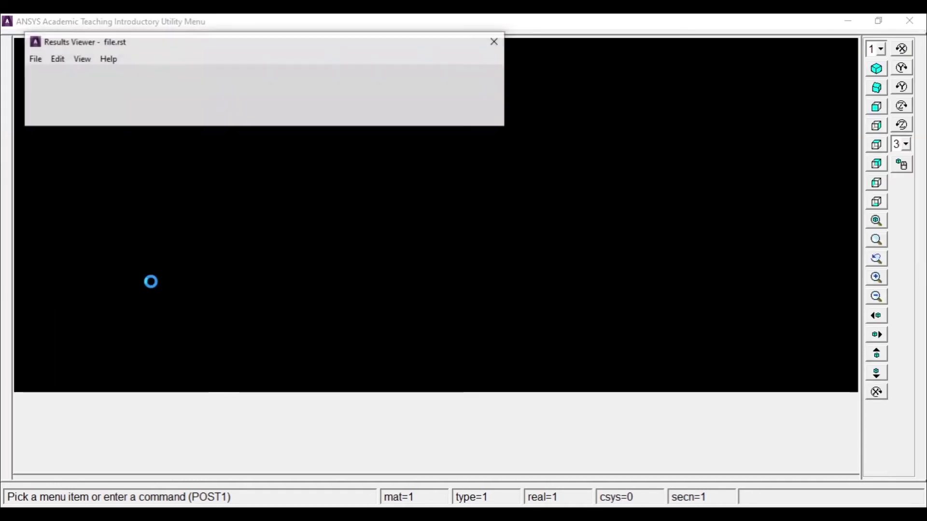
pyautogui.click(179, 75)
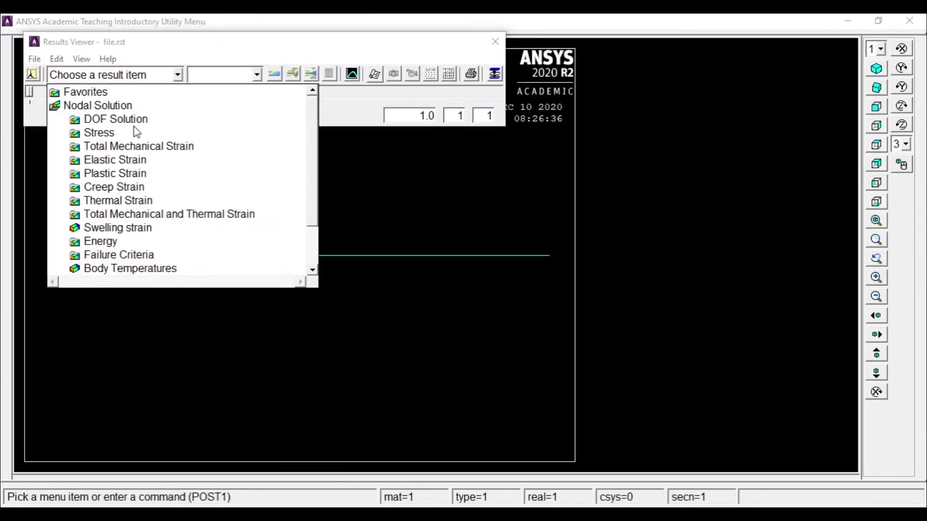
pyautogui.click(141, 120)
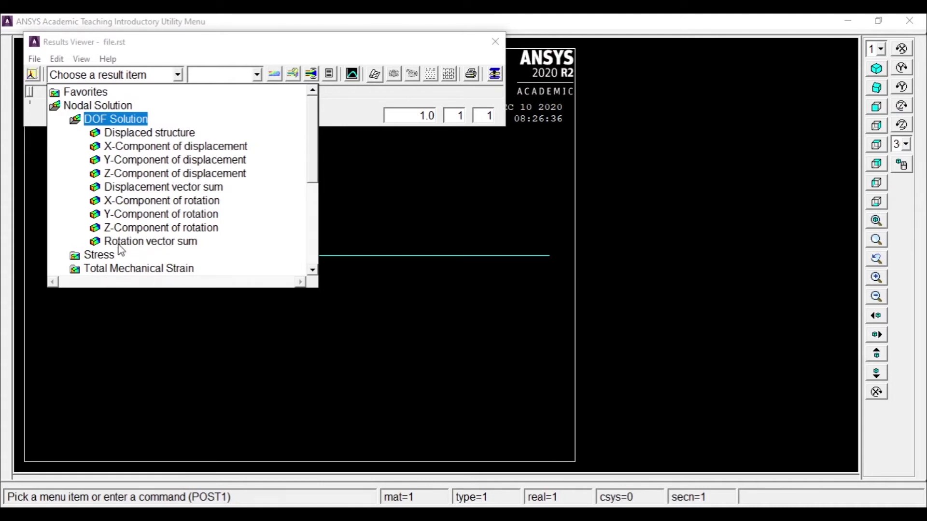
pyautogui.click(163, 246)
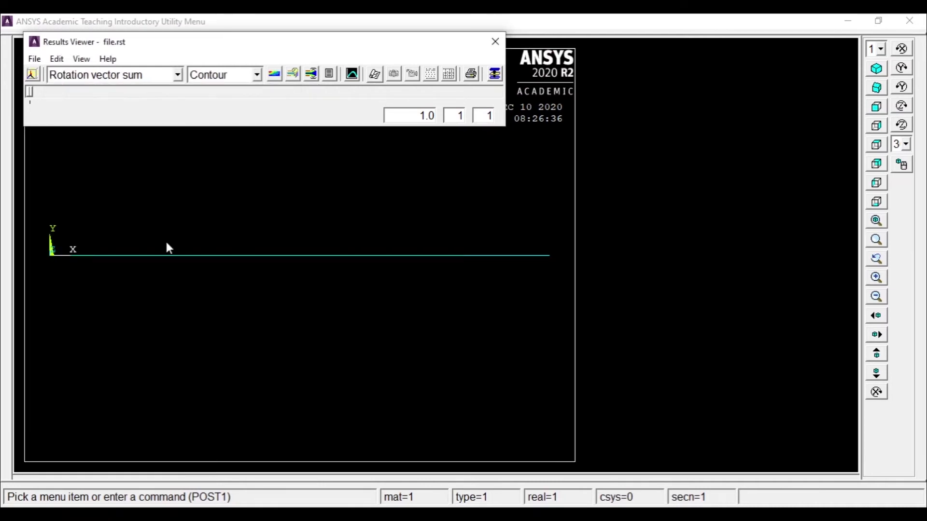
pyautogui.click(271, 76)
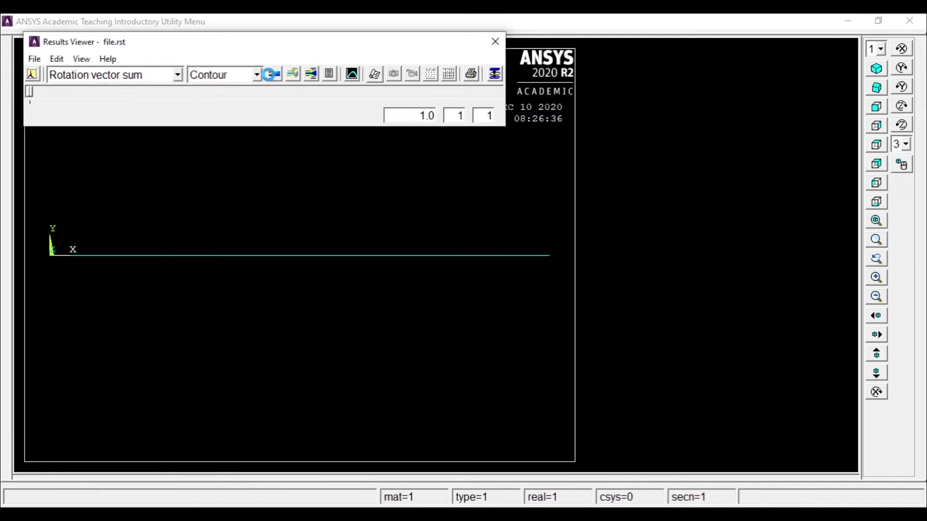
pyautogui.click(492, 41)
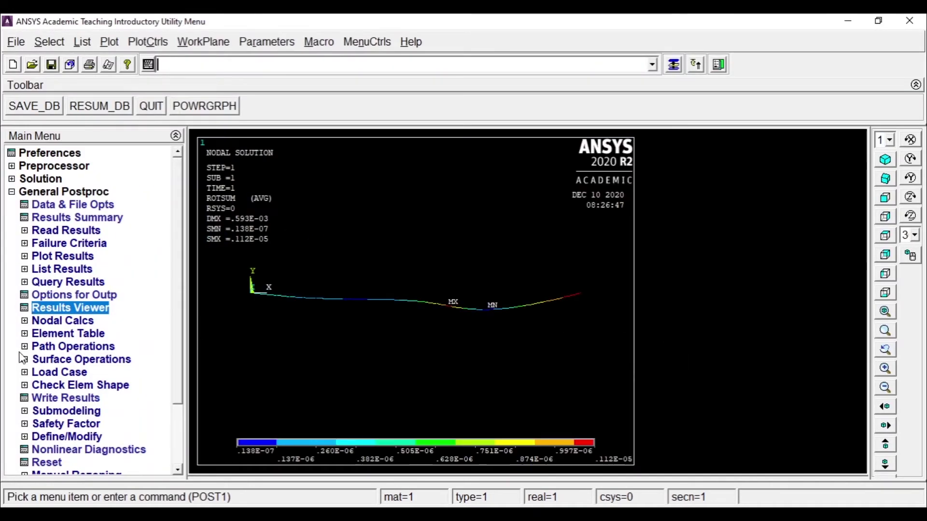
# Start defining element table data and add an item by sequence number as SMISC, 6.
pyautogui.click(25, 335)
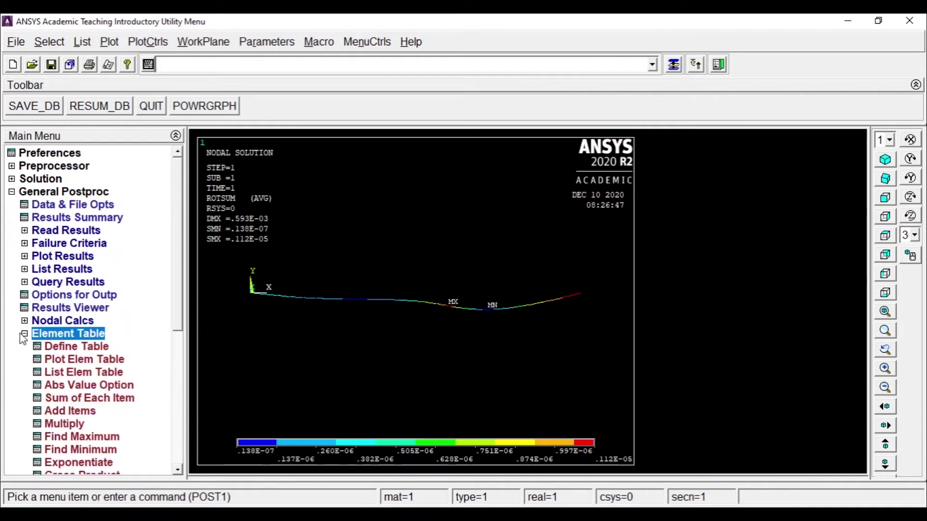
pyautogui.doubleClick(93, 347)
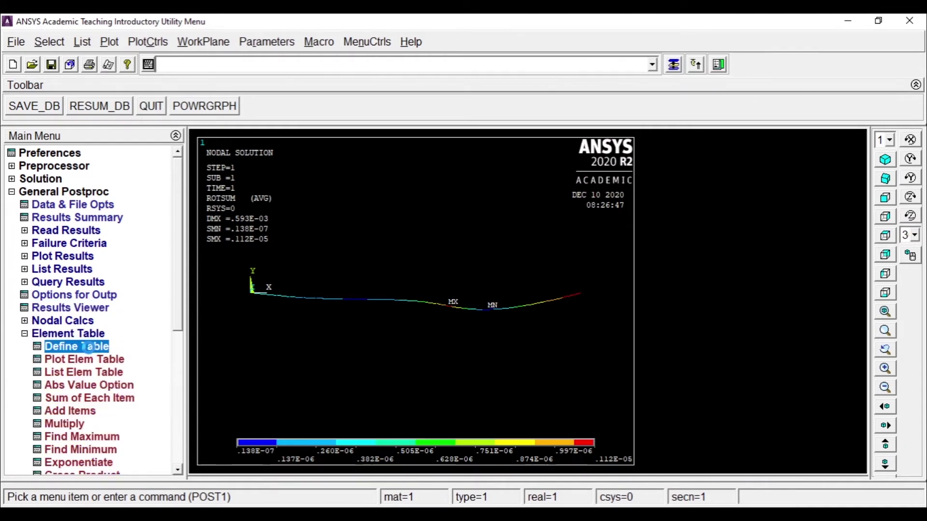
pyautogui.click(137, 361)
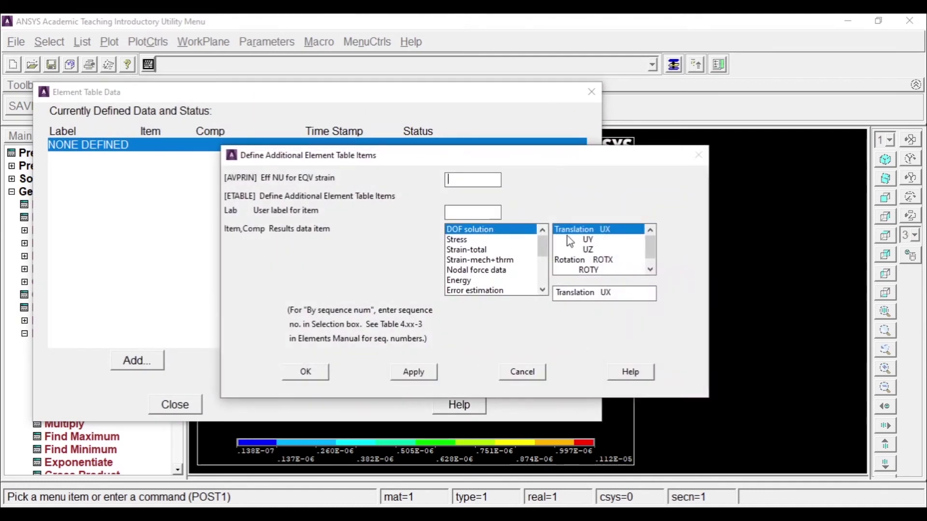
pyautogui.scroll(-2, 467, 268)
pyautogui.scroll(-2, 468, 268)
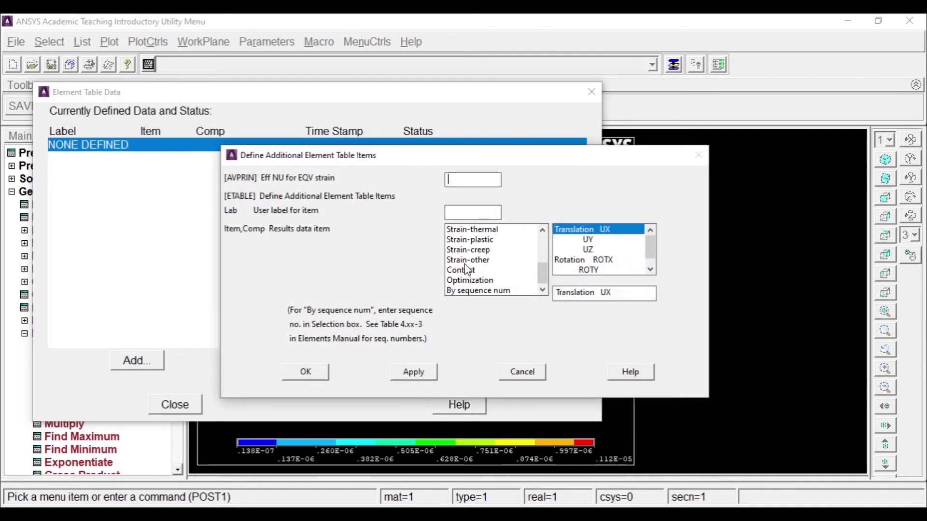
pyautogui.click(482, 291)
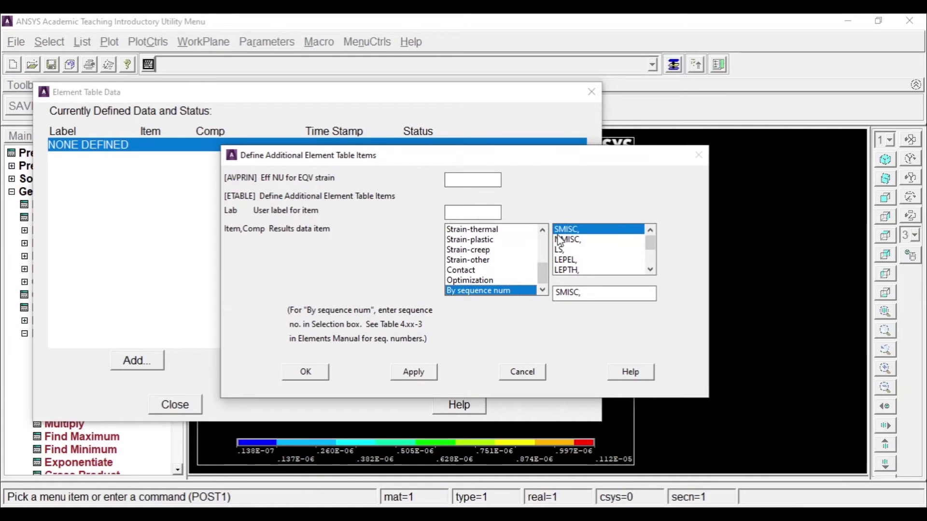
pyautogui.click(609, 294)
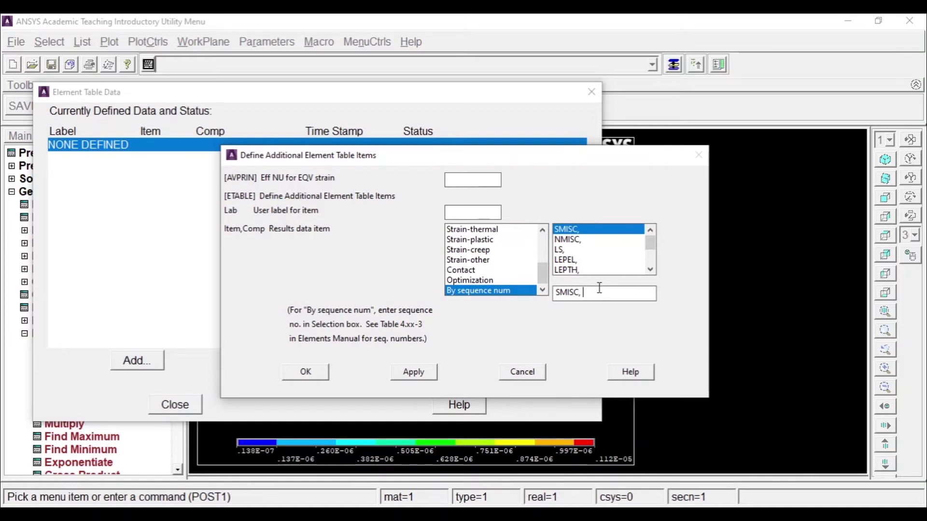
pyautogui.write('6')
pyautogui.click(414, 372)
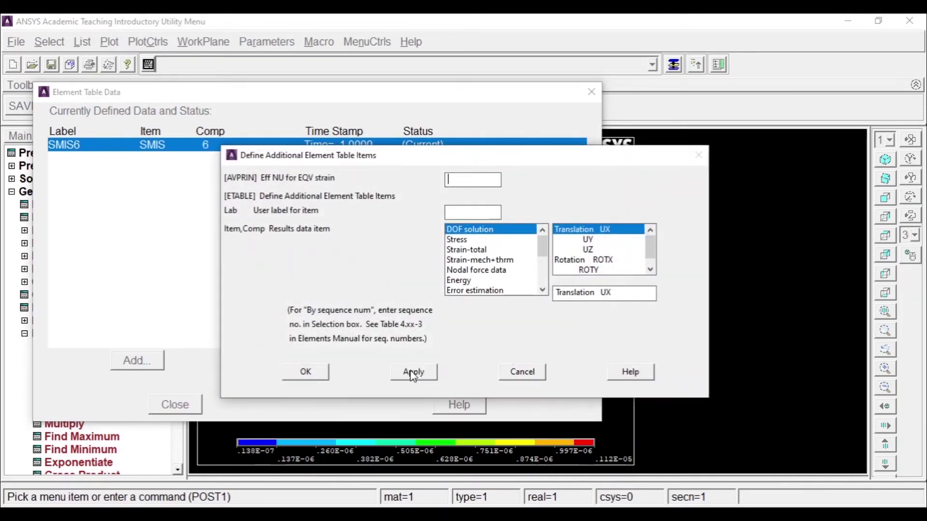
# Add a second element table item by sequence number as SMISC, 19.
pyautogui.scroll(-2, 501, 255)
pyautogui.scroll(-2, 500, 254)
pyautogui.click(488, 290)
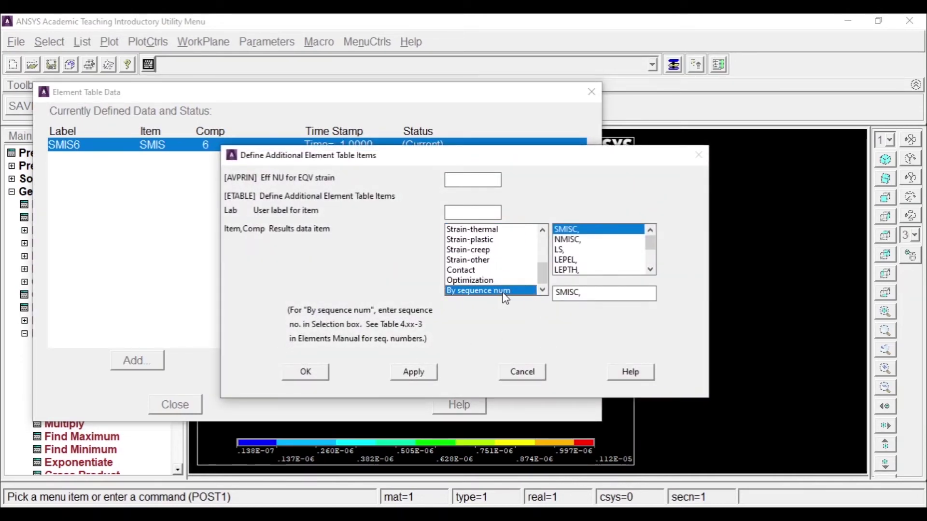
pyautogui.click(592, 292)
pyautogui.write('9')
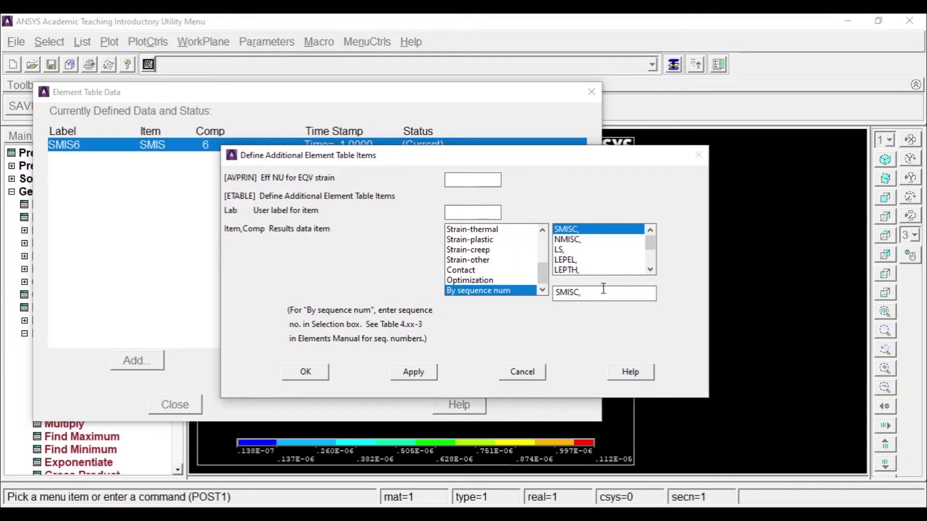
pyautogui.write('9')
pyautogui.click(430, 369)
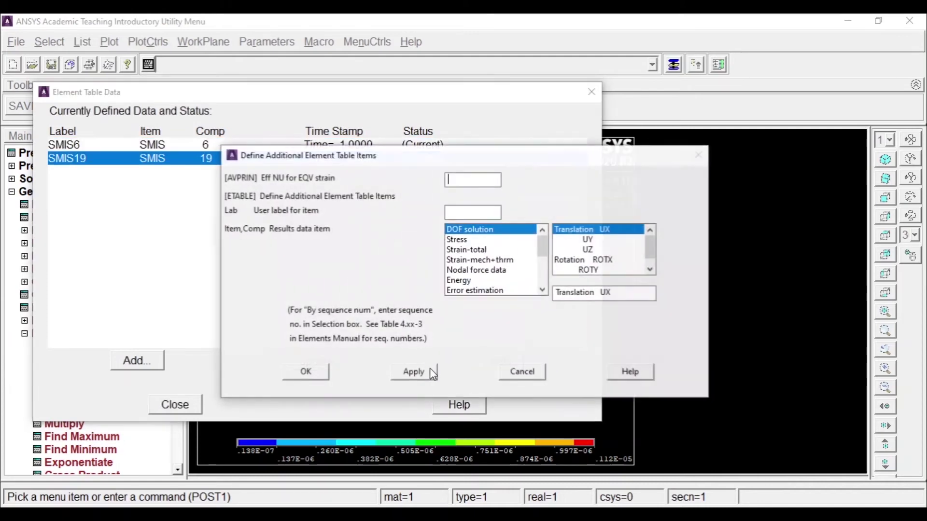
# Add a third element table item by sequence number as SMISC, 3.
pyautogui.scroll(-3, 464, 273)
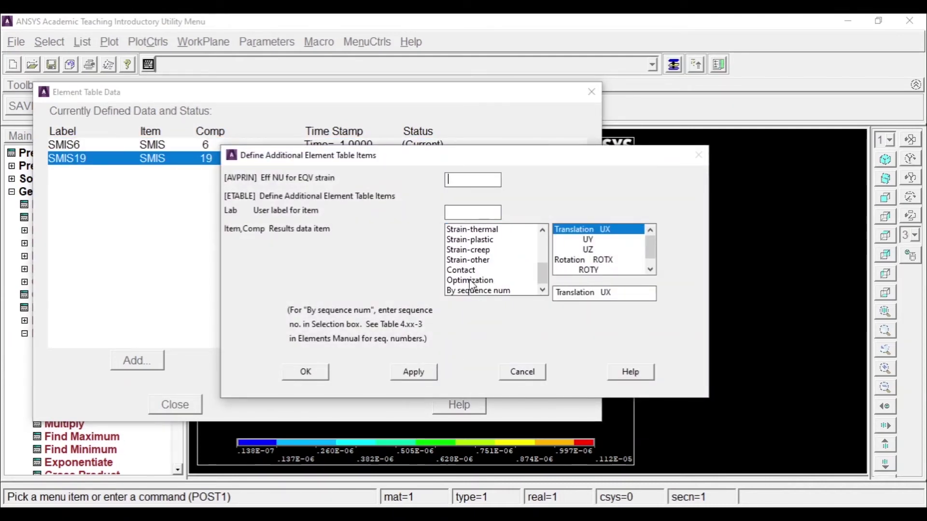
pyautogui.click(479, 291)
pyautogui.scroll(-3, 575, 246)
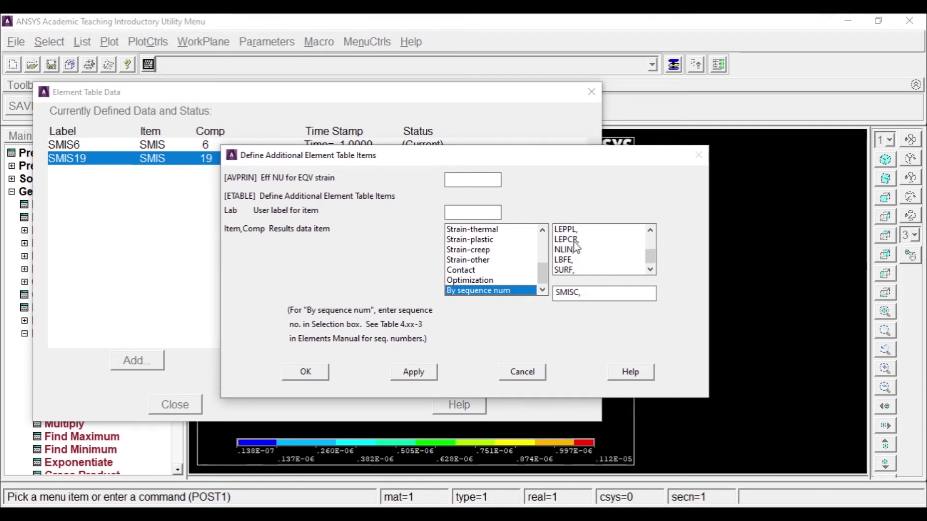
pyautogui.scroll(2, 579, 247)
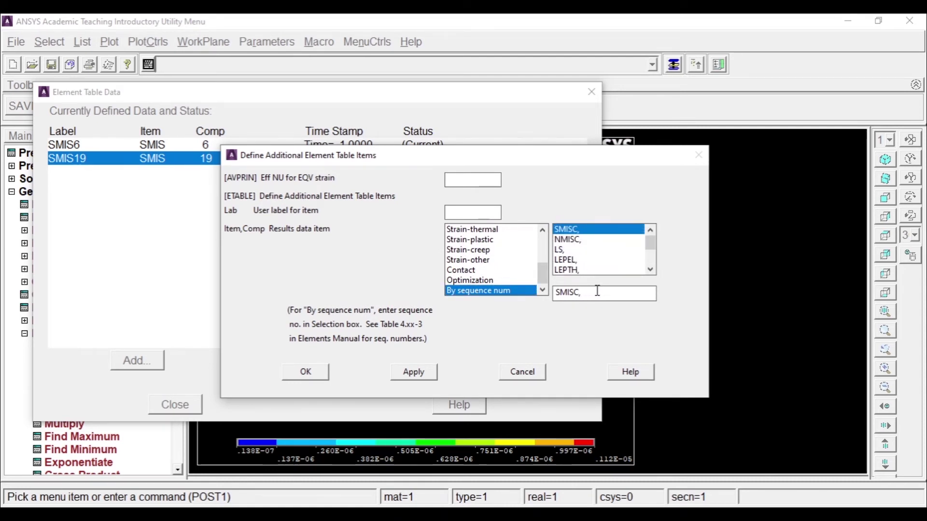
pyautogui.write('3')
pyautogui.click(413, 372)
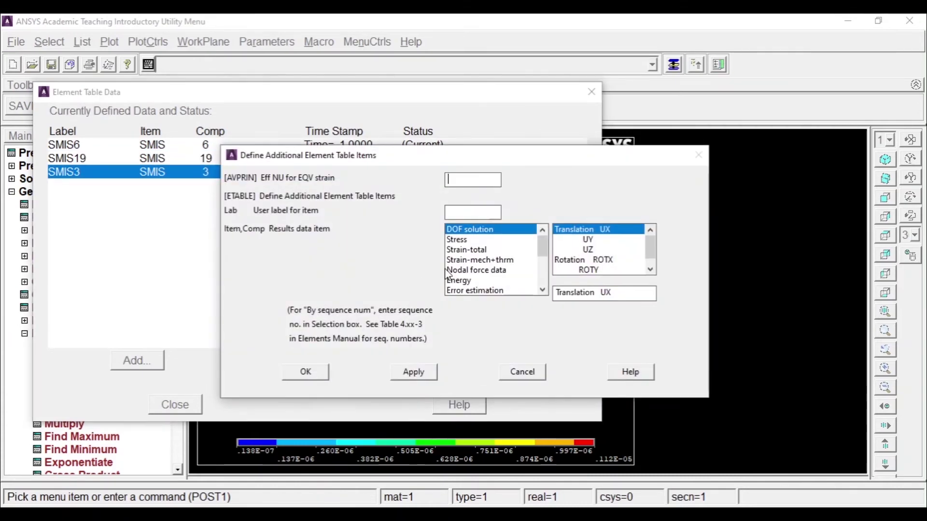
# Add the last element table item by sequence number as SMISC, 16 and close the element table data.
pyautogui.scroll(-5, 502, 268)
pyautogui.click(504, 290)
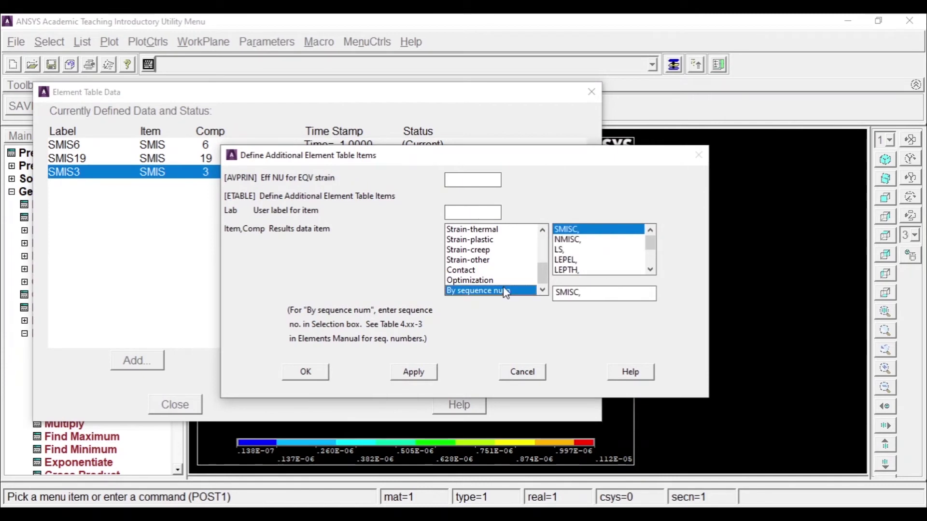
pyautogui.click(609, 294)
pyautogui.write('16')
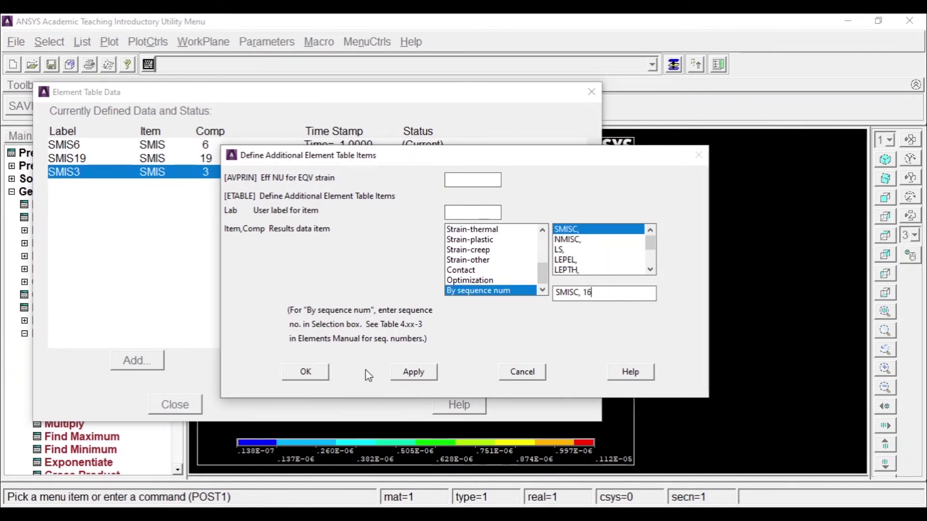
pyautogui.click(306, 372)
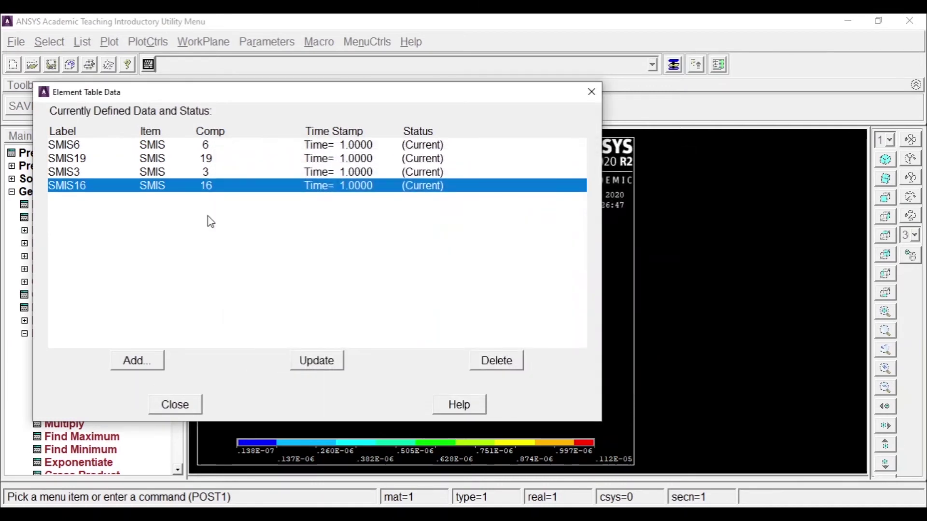
pyautogui.click(216, 148)
pyautogui.click(221, 159)
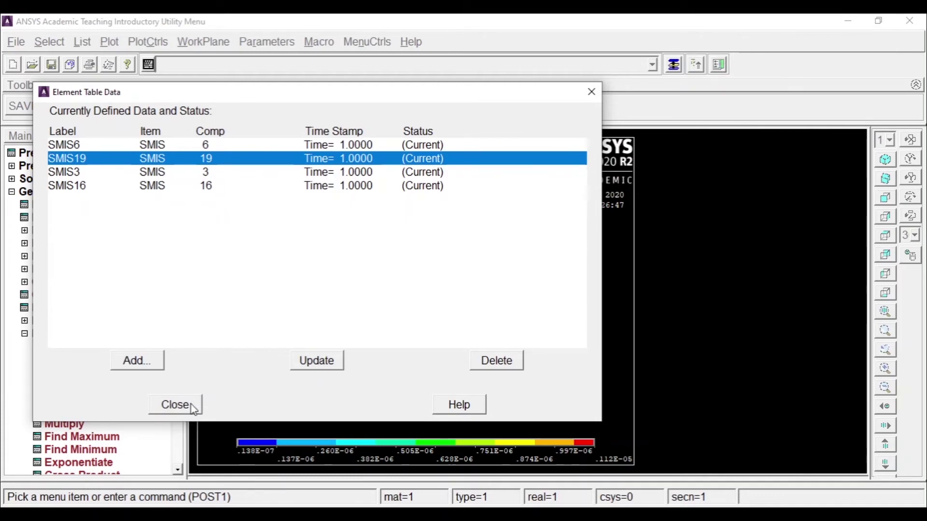
pyautogui.click(176, 405)
# Open the settings for a contour plot of line-element results.
pyautogui.click(25, 334)
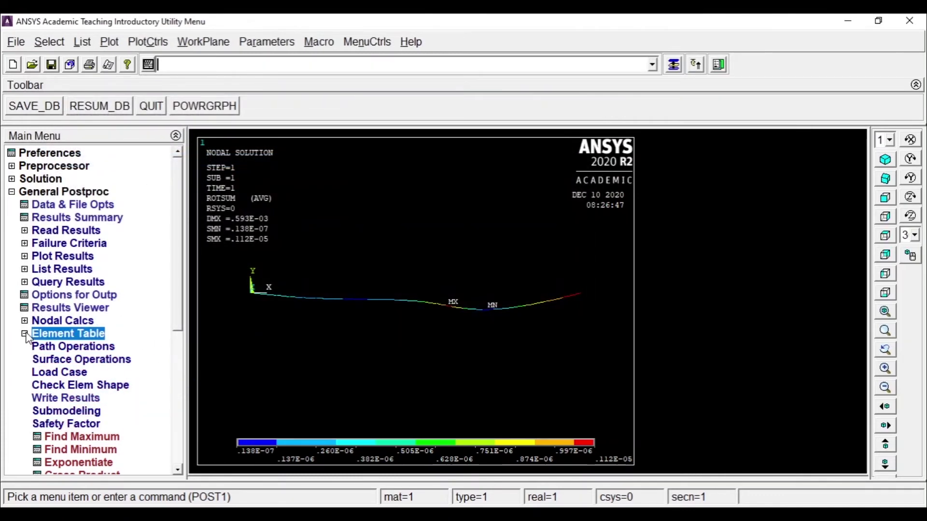
pyautogui.click(25, 231)
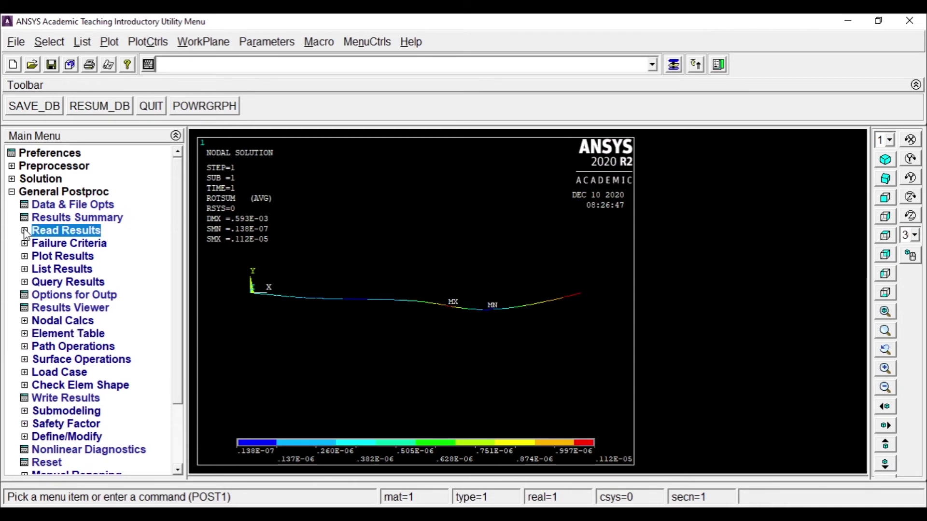
pyautogui.click(25, 231)
pyautogui.click(24, 257)
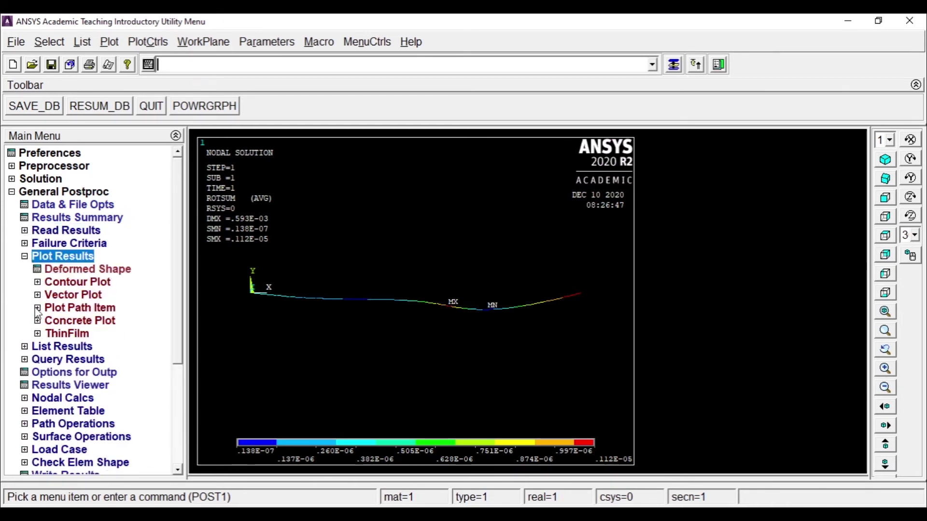
pyautogui.click(38, 283)
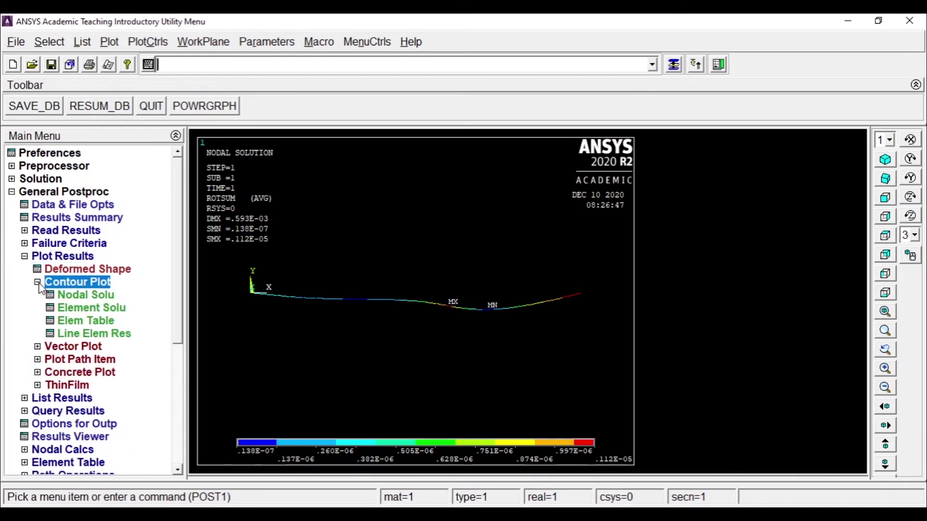
pyautogui.click(92, 322)
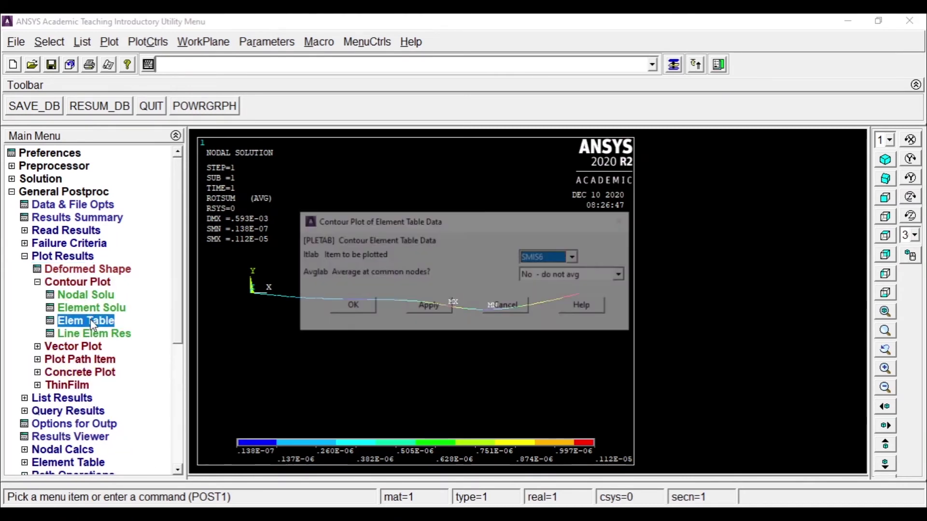
pyautogui.click(503, 310)
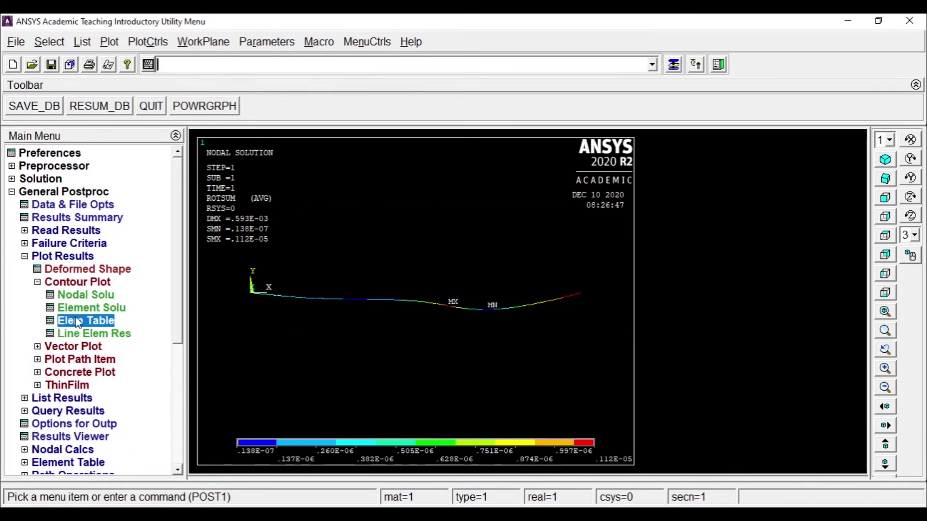
pyautogui.click(96, 334)
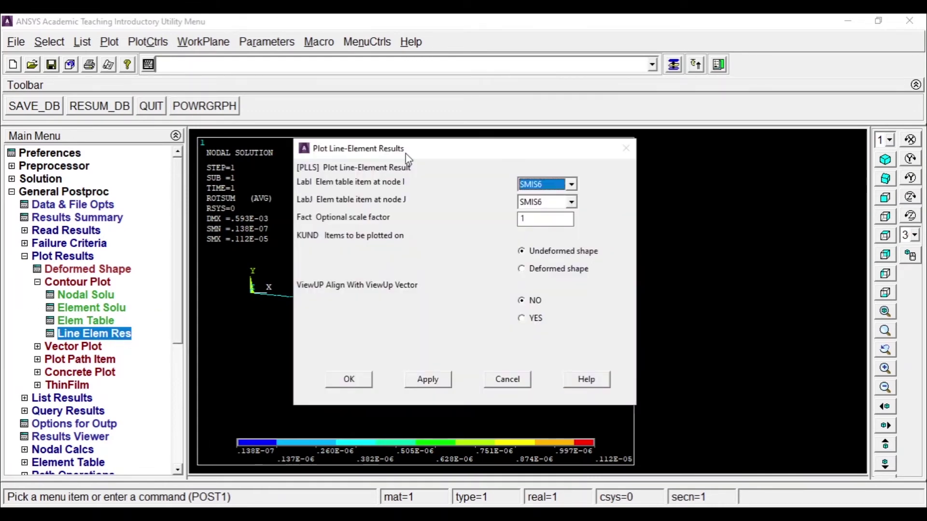
# Choose SMIS6 as the element table item at node I and SMIS19 at node J for the line-element plot.
pyautogui.moveTo(409, 153); pyautogui.dragTo(312, 146)
pyautogui.click(464, 177)
pyautogui.click(466, 179)
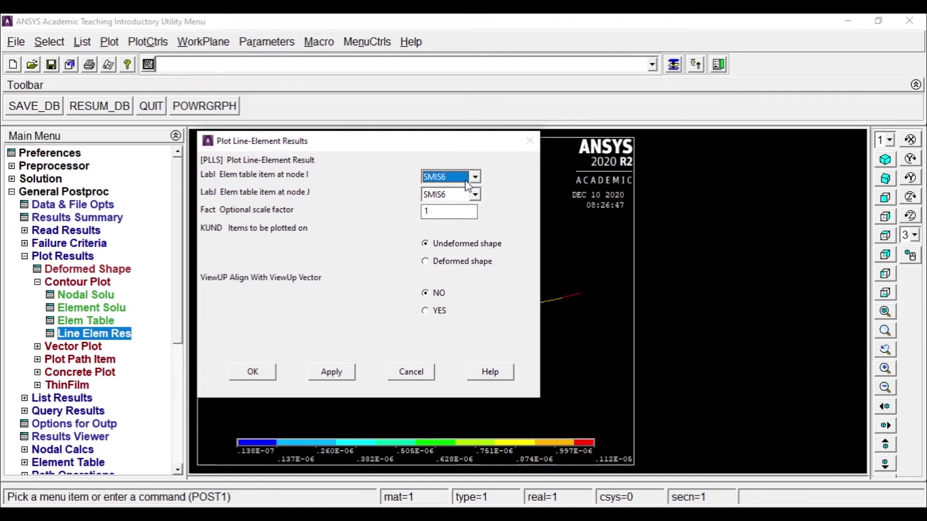
pyautogui.click(464, 194)
pyautogui.click(464, 216)
pyautogui.moveTo(439, 147); pyautogui.dragTo(248, 91)
pyautogui.moveTo(194, 85); pyautogui.dragTo(269, 73)
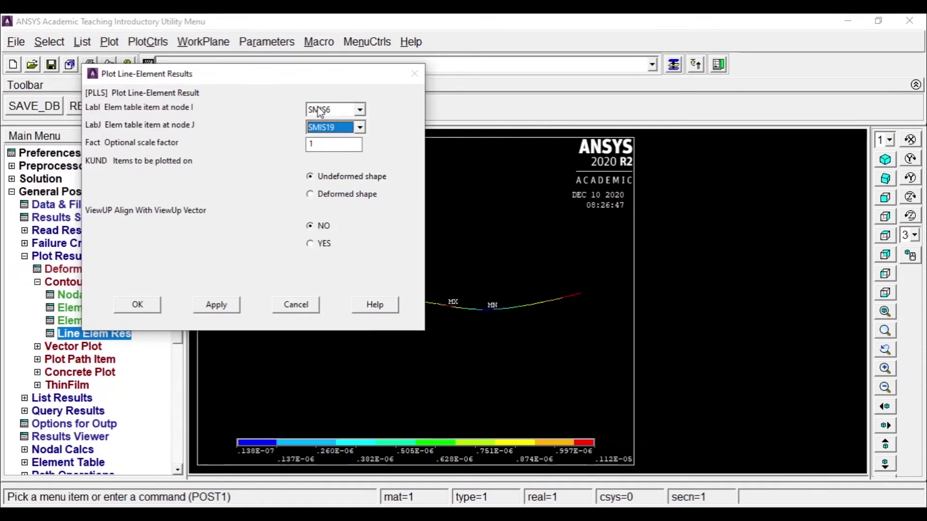
# Plot the SMIS6 and SMIS19 line-element results on the undeformed shape with scale factor 1, and move the dialog clear of the diagram.
pyautogui.click(344, 112)
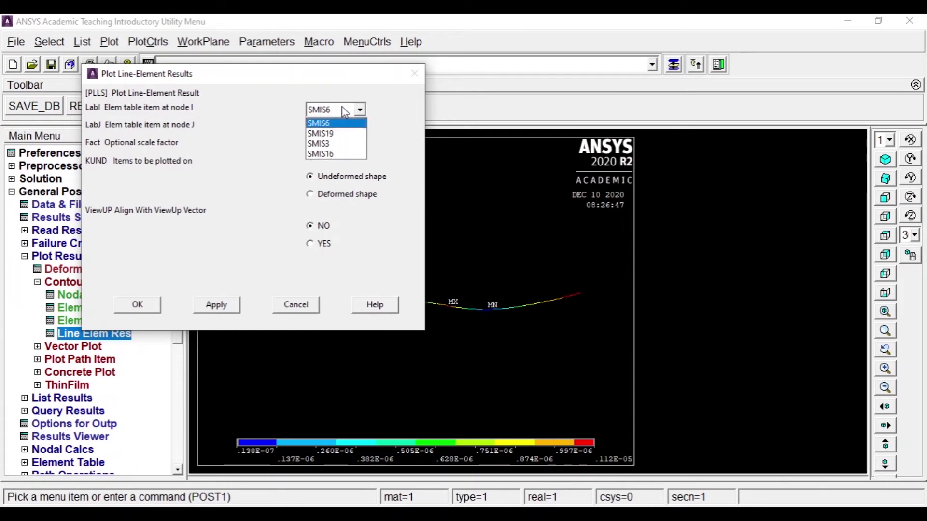
pyautogui.click(345, 112)
pyautogui.click(345, 112)
pyautogui.click(345, 113)
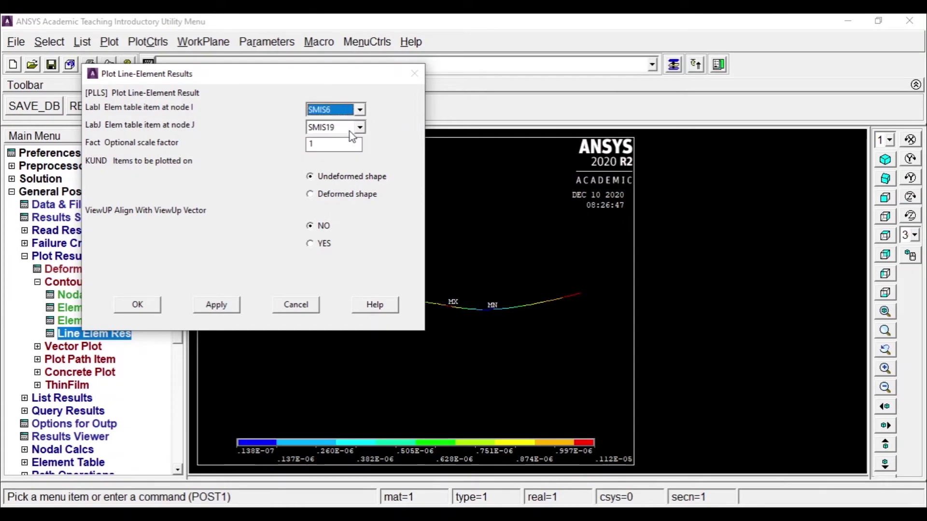
pyautogui.click(346, 127)
pyautogui.click(352, 137)
pyautogui.click(215, 304)
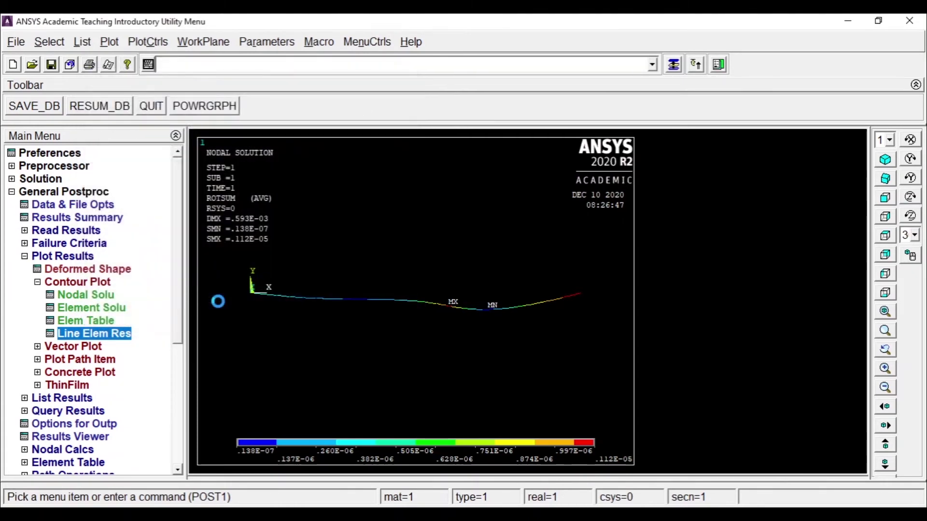
pyautogui.moveTo(301, 68); pyautogui.dragTo(116, 23)
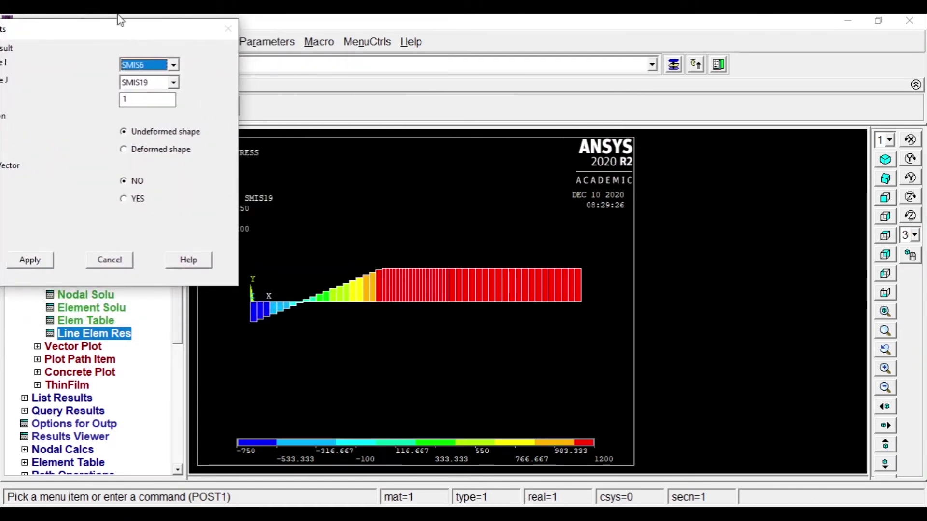
pyautogui.moveTo(119, 37); pyautogui.dragTo(153, 301)
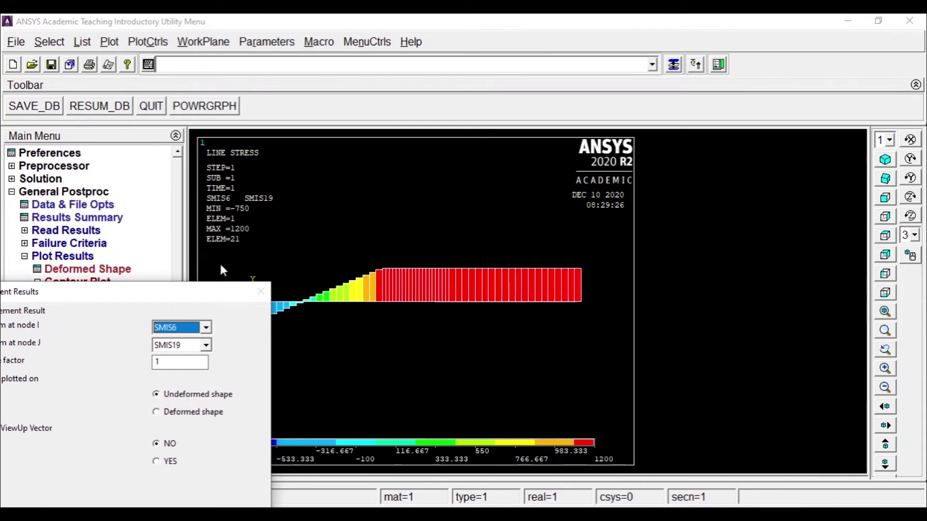
pyautogui.moveTo(210, 294); pyautogui.dragTo(220, 351)
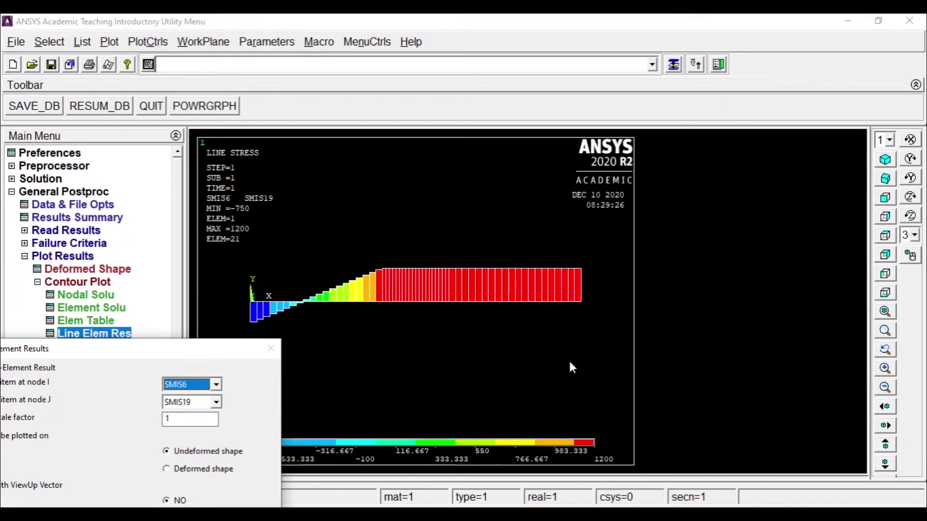
# Switch to the reference PDF in Adobe Acrobat Reader and examine its shear force diagram for comparison with the plotted results.
pyautogui.hotkey('alt', 'Tab')
pyautogui.scroll(-6, 425, 276)
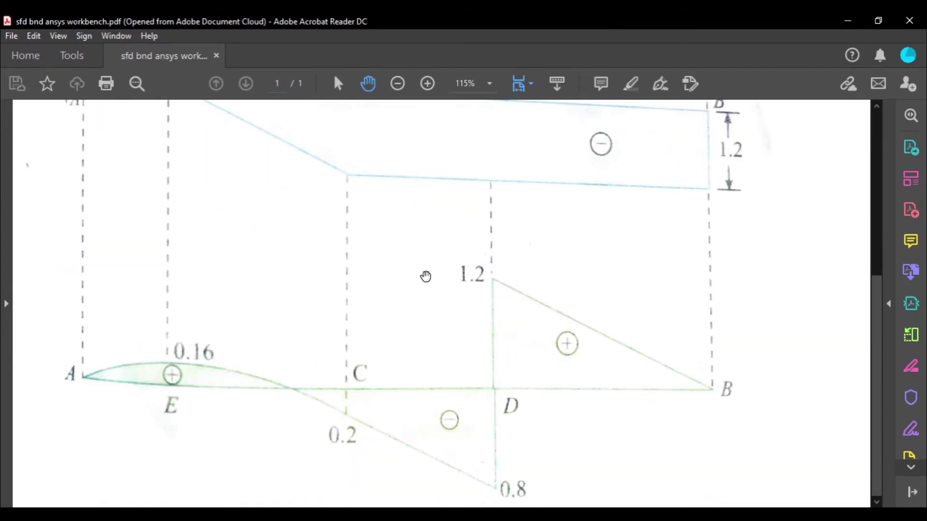
pyautogui.scroll(5, 425, 276)
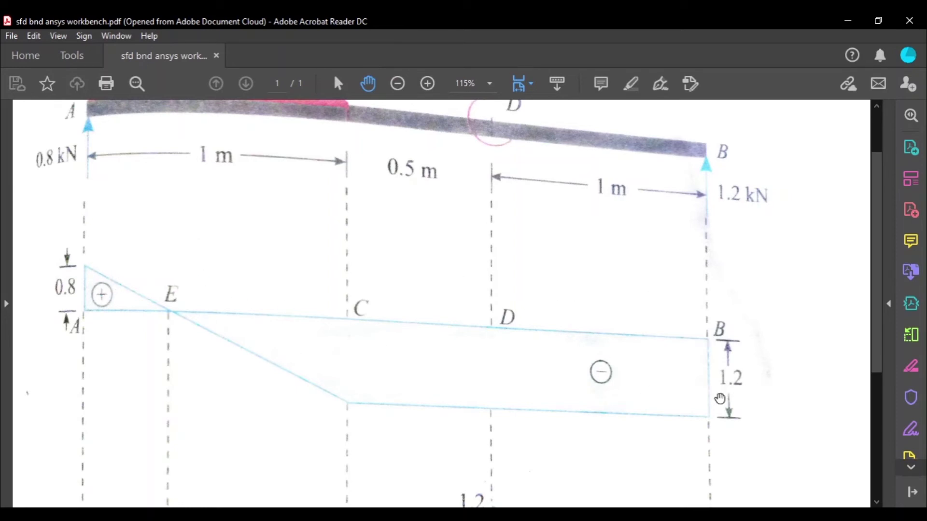
# Switch back to ANSYS and plot the line-element results with SMIS3 at node I and SMIS16 at node J, keeping the dialog clear of the diagram.
pyautogui.hotkey('alt', 'Tab')
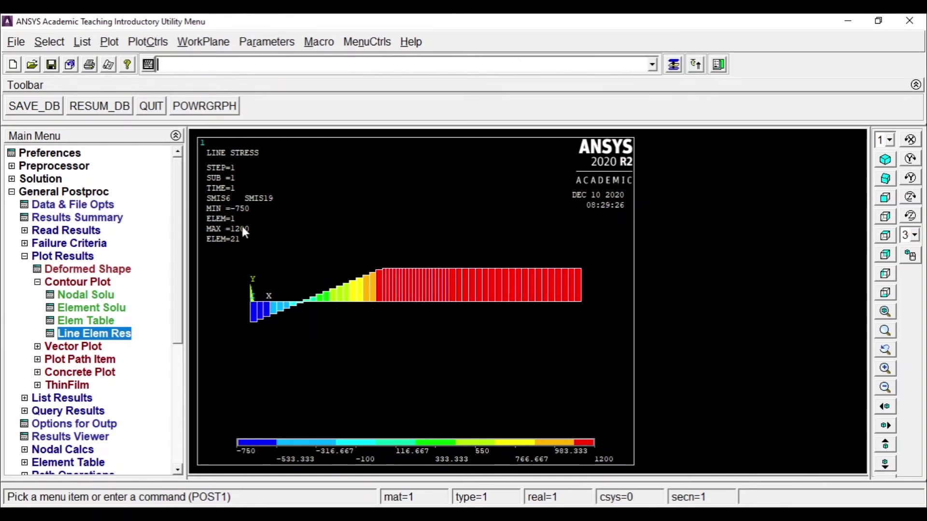
pyautogui.click(109, 335)
pyautogui.moveTo(214, 74); pyautogui.dragTo(141, 56)
pyautogui.click(287, 93)
pyautogui.click(274, 127)
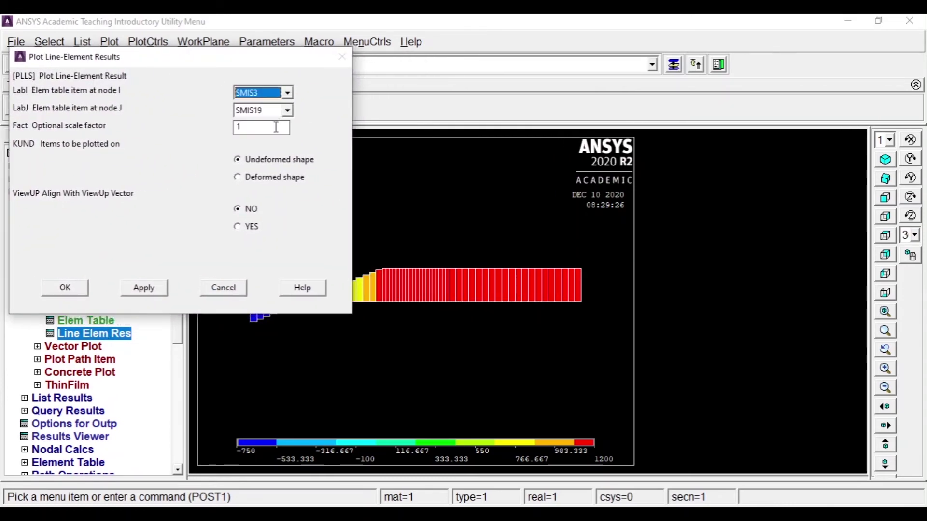
pyautogui.click(287, 115)
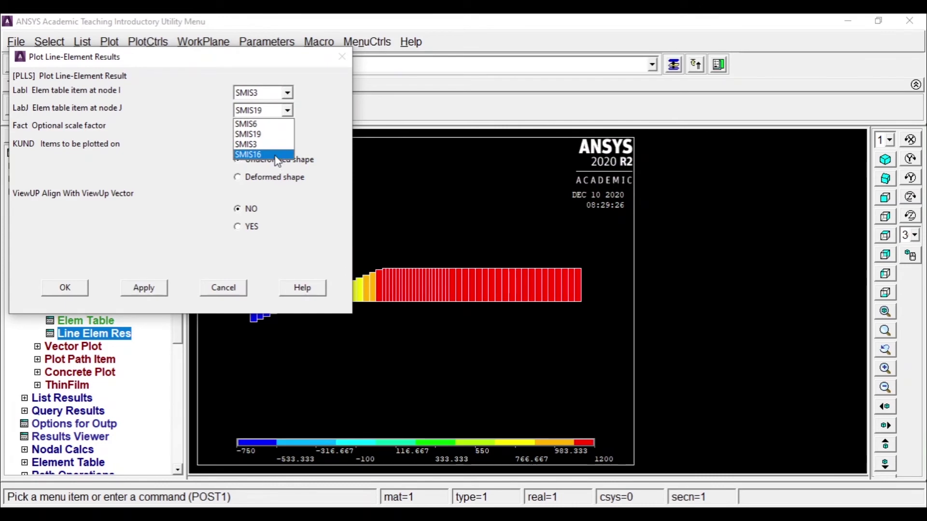
pyautogui.click(278, 154)
pyautogui.click(155, 287)
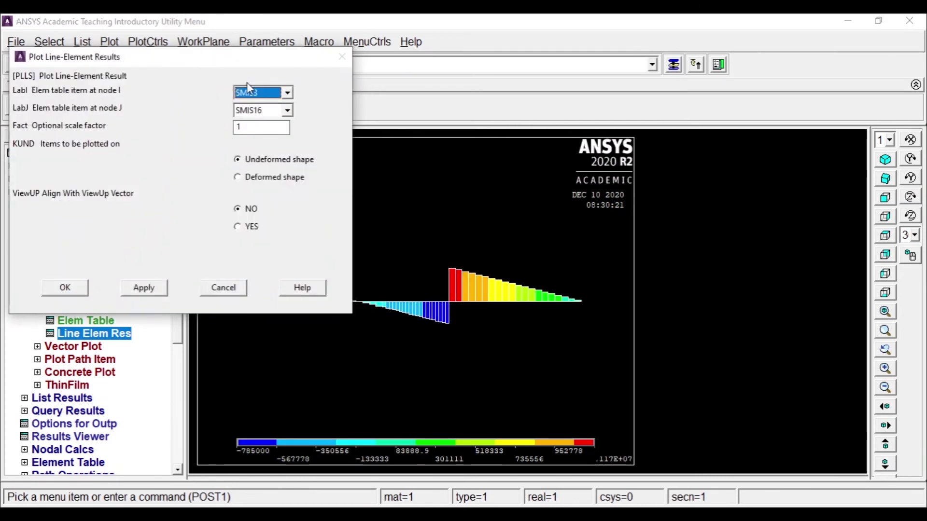
pyautogui.moveTo(251, 63); pyautogui.dragTo(149, 325)
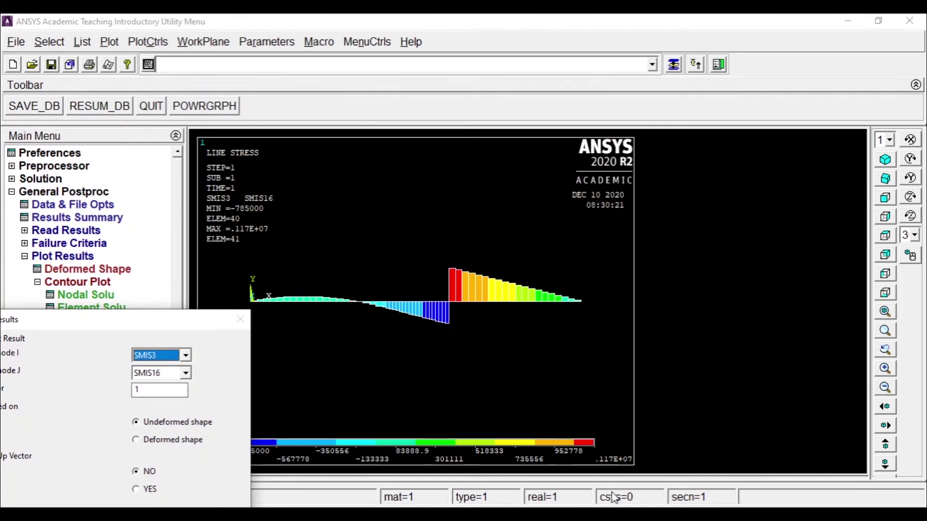
# Examine the bending moment diagram in the reference PDF in Adobe Acrobat Reader for comparison with the plot, and return to ANSYS.
pyautogui.hotkey('alt', 'Tab')
pyautogui.scroll(-5, 514, 356)
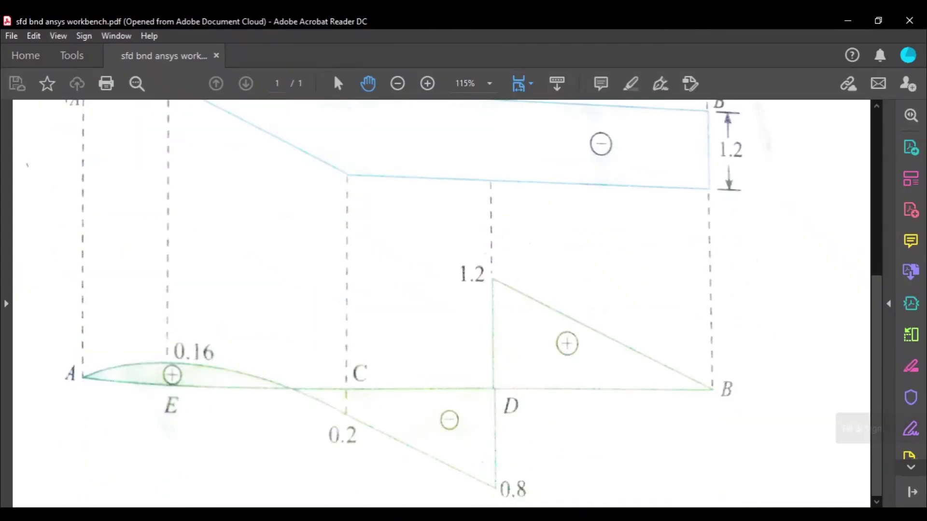
pyautogui.hotkey('alt', 'Tab')
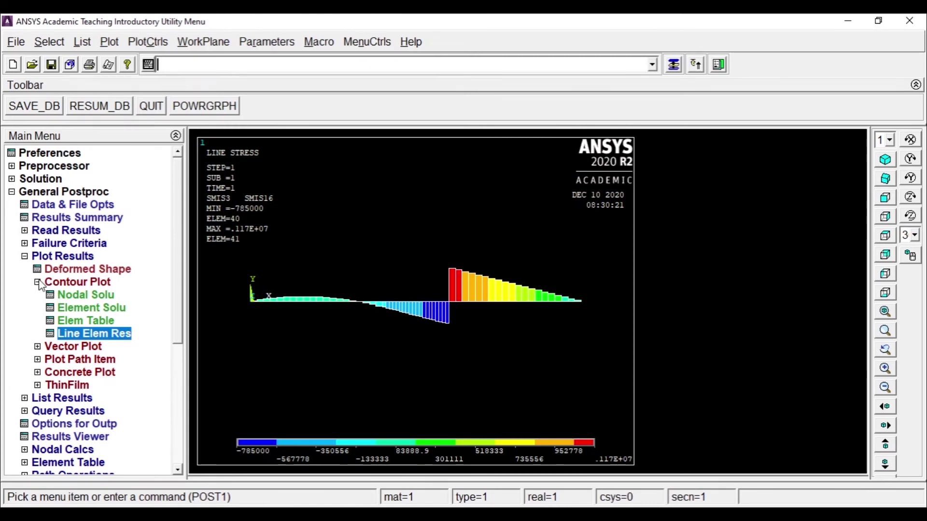
# List the reaction solution for the structural force component FY.
pyautogui.click(24, 256)
pyautogui.click(25, 269)
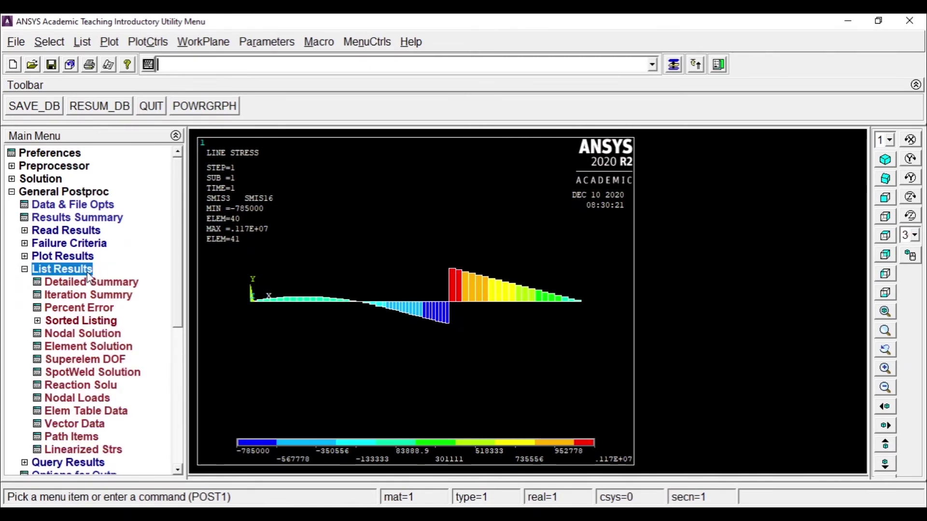
pyautogui.click(96, 386)
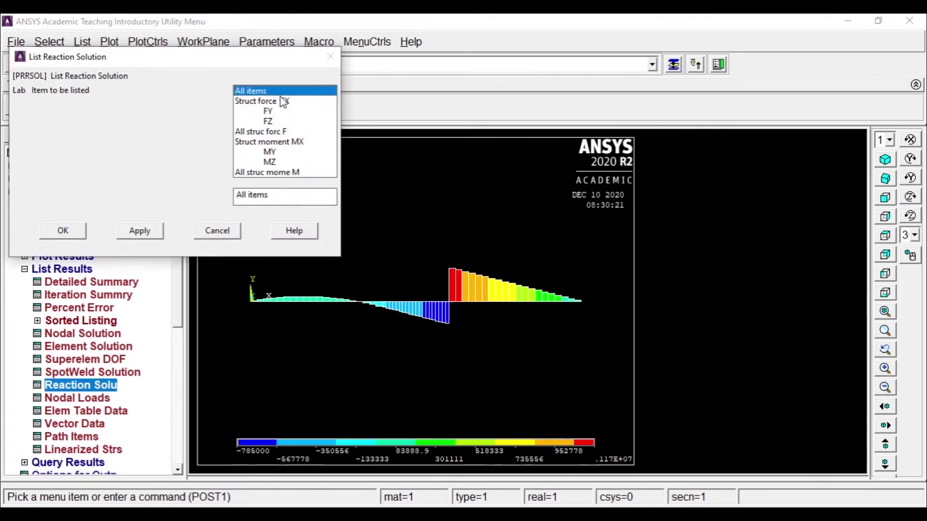
pyautogui.moveTo(217, 50); pyautogui.dragTo(216, 60)
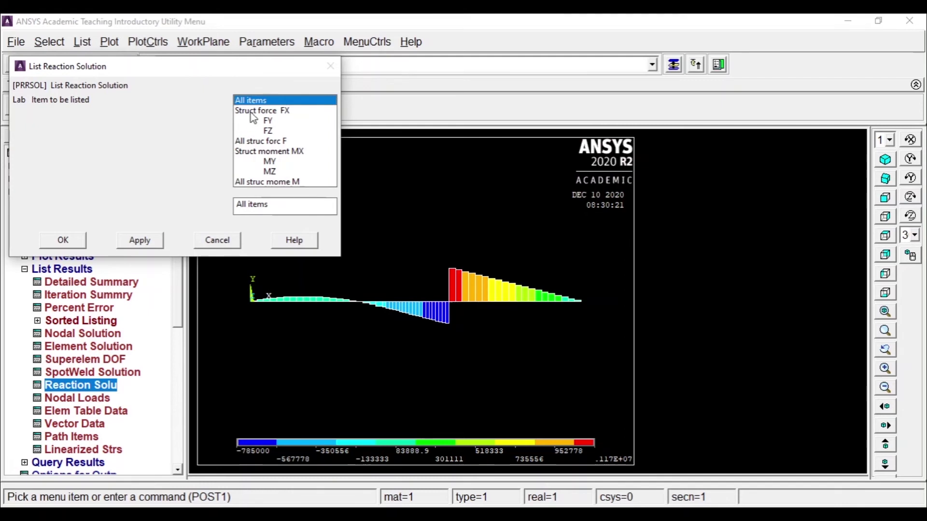
pyautogui.click(271, 142)
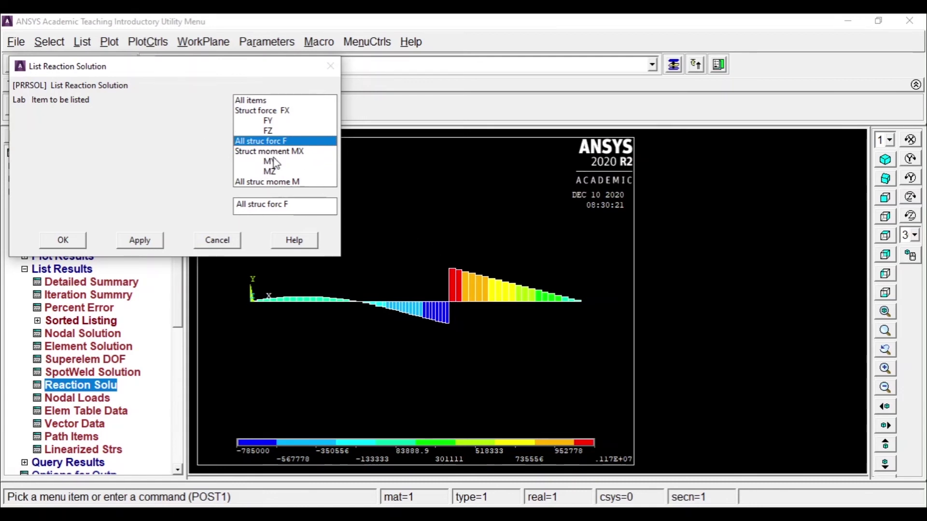
pyautogui.click(267, 182)
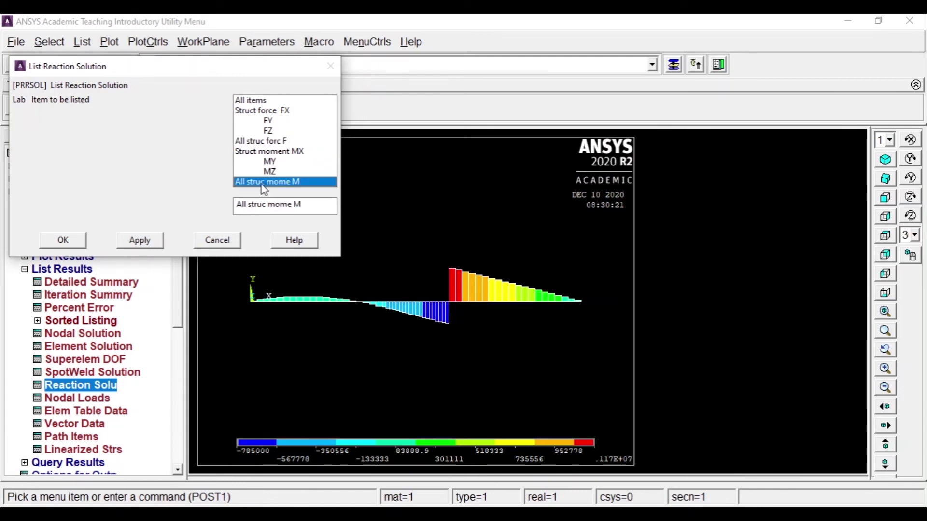
pyautogui.click(292, 101)
pyautogui.click(286, 142)
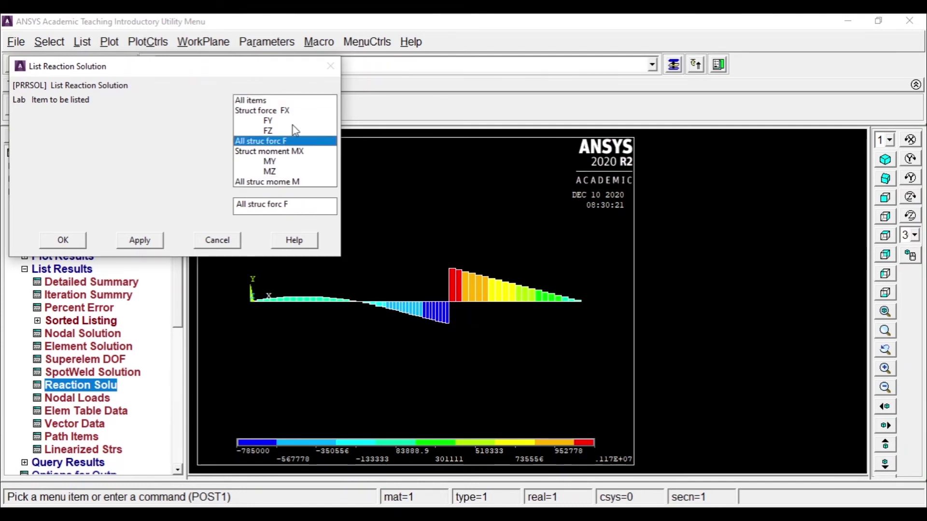
pyautogui.click(282, 120)
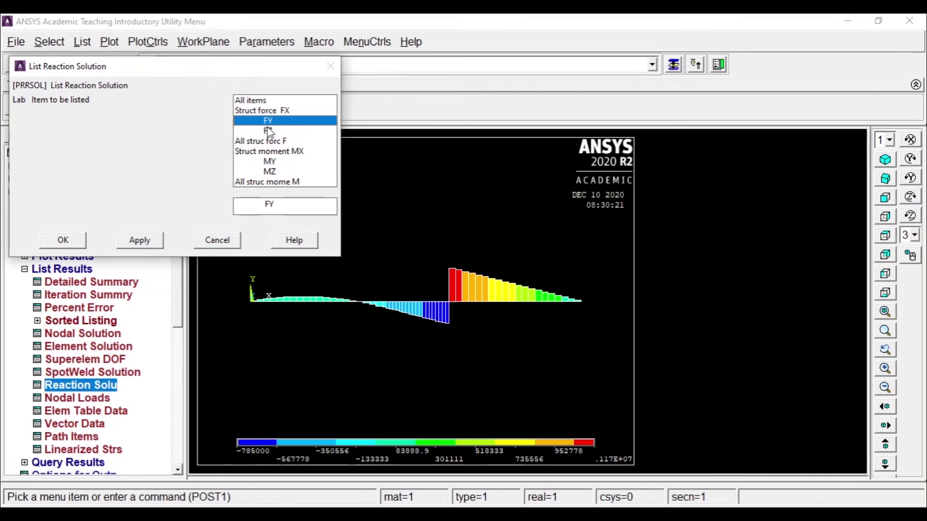
pyautogui.click(273, 101)
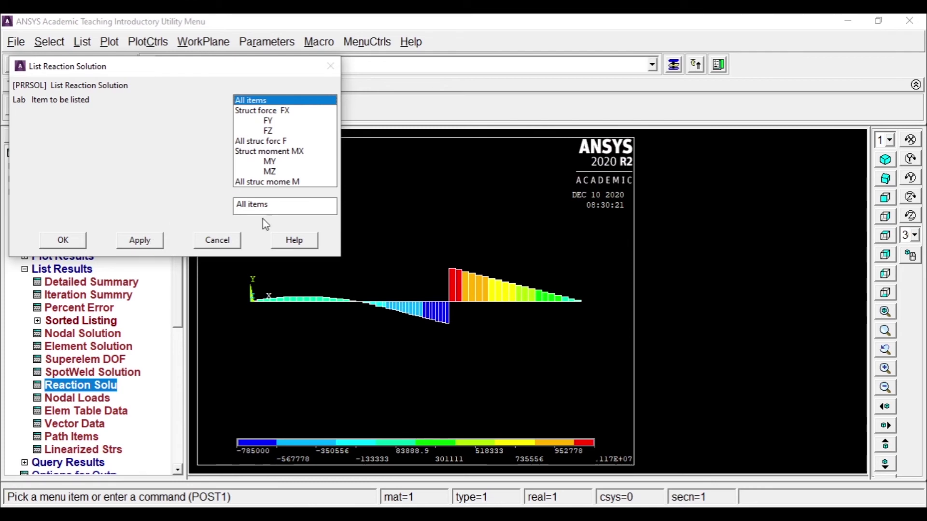
pyautogui.click(285, 121)
pyautogui.click(147, 245)
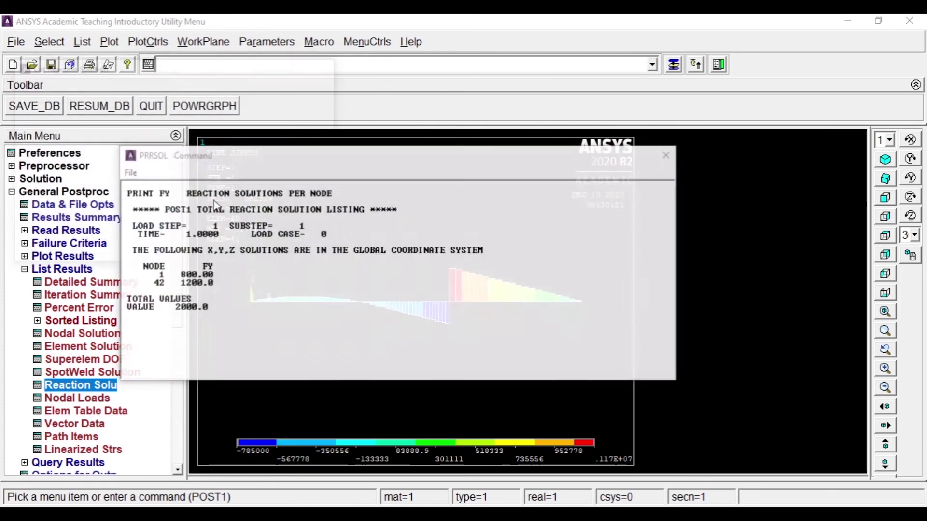
# Examine the FY reactions at nodes 1 and 42 in the listing and close it.
pyautogui.click(404, 171)
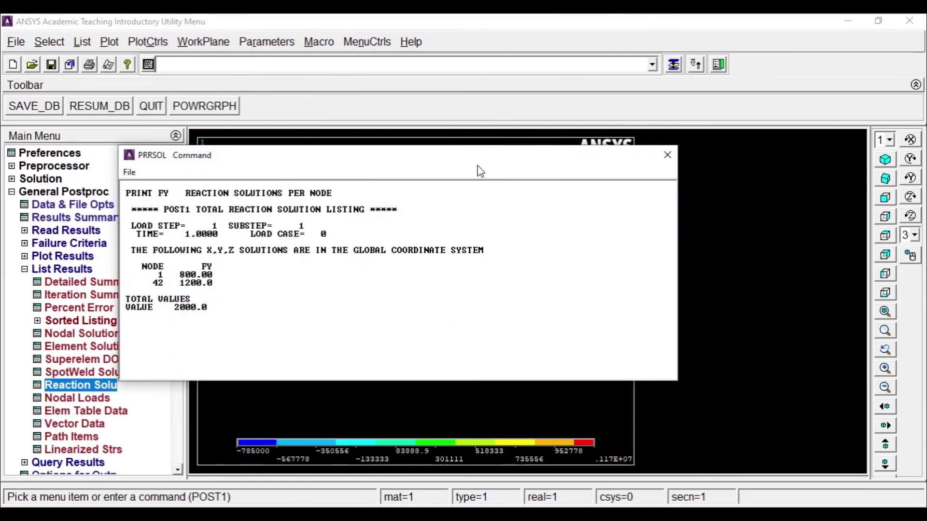
pyautogui.moveTo(177, 273); pyautogui.dragTo(221, 273)
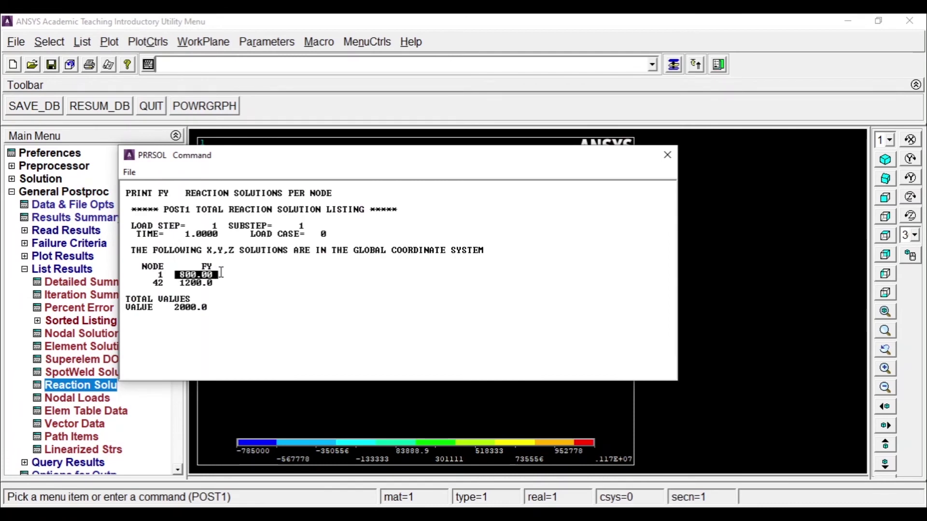
pyautogui.moveTo(295, 161)
pyautogui.mouseDown()
pyautogui.moveTo(434, 322)
pyautogui.moveTo(307, 158)
pyautogui.mouseUp()
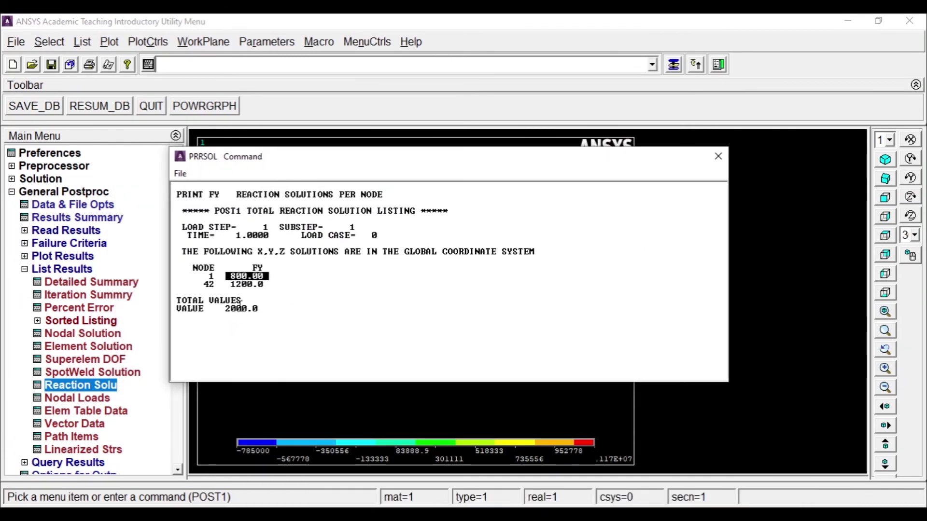
pyautogui.moveTo(231, 284); pyautogui.dragTo(277, 282)
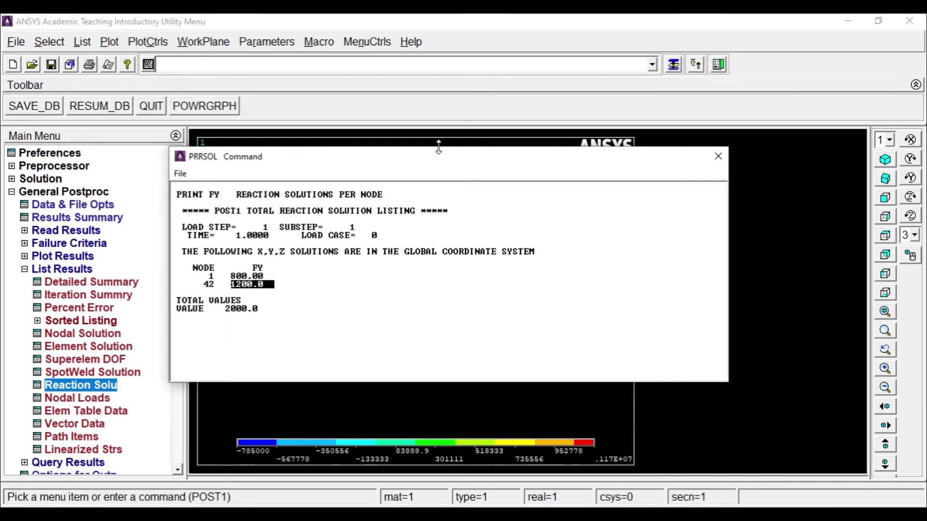
pyautogui.moveTo(443, 163); pyautogui.dragTo(316, 246)
pyautogui.click(636, 230)
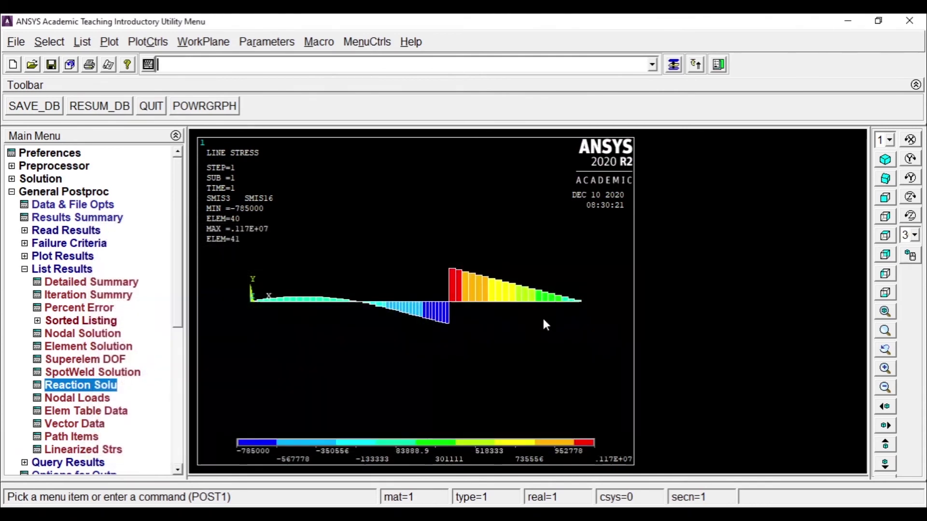
# List the reaction solution for all items, read the force and moment components, and close the listing.
pyautogui.click(81, 386)
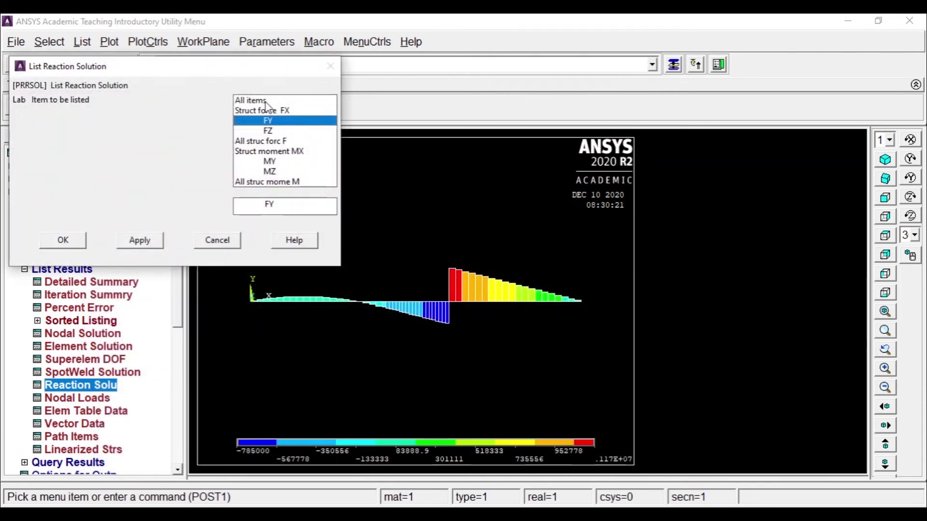
pyautogui.click(139, 240)
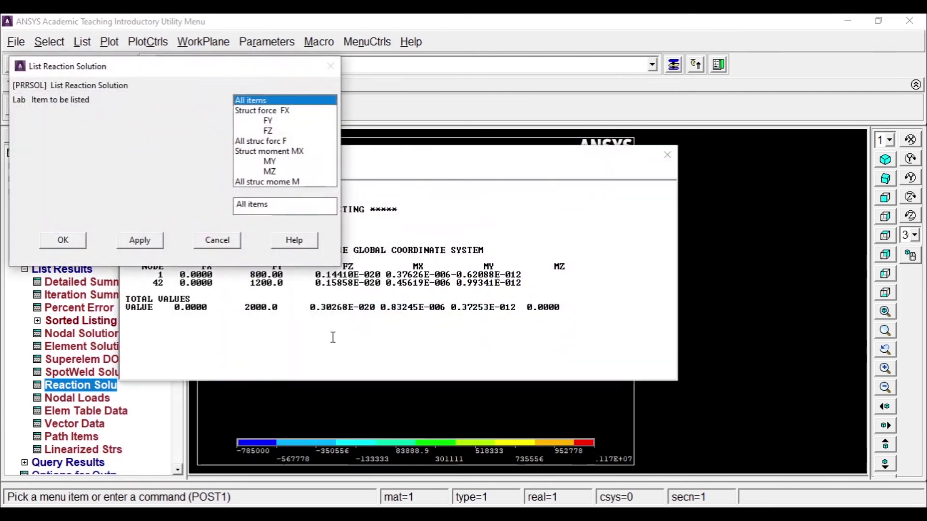
pyautogui.click(395, 310)
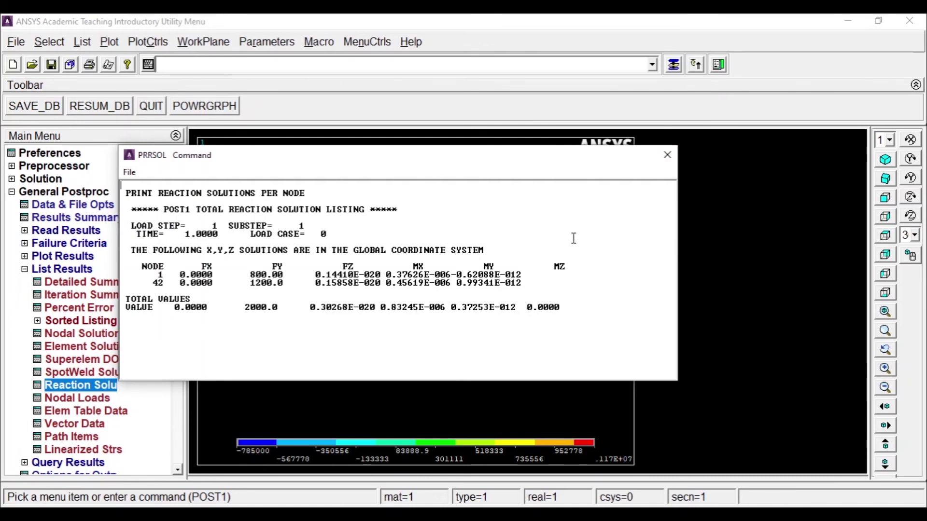
pyautogui.click(664, 158)
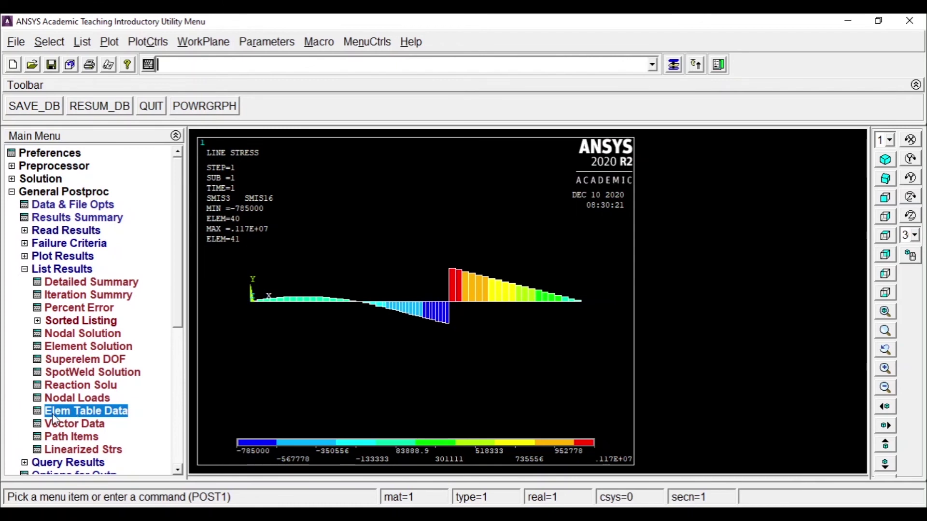
# List the element table data for the items SMIS6, SMIS19, SMIS3 and SMIS16.
pyautogui.click(71, 413)
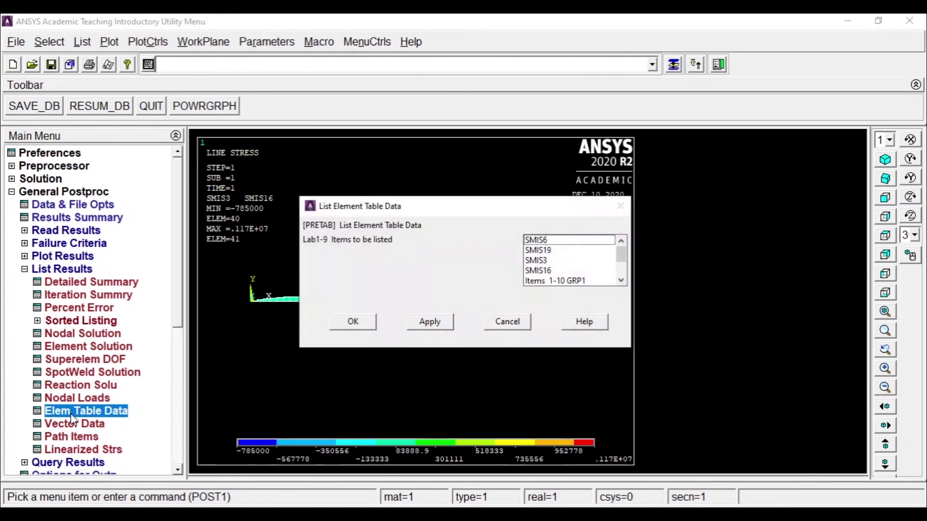
pyautogui.click(552, 240)
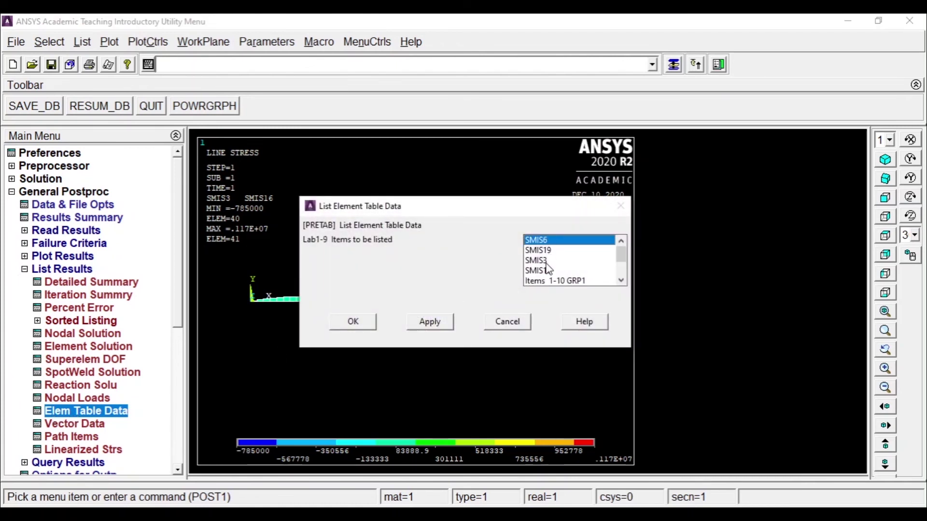
pyautogui.click(551, 261)
pyautogui.click(553, 251)
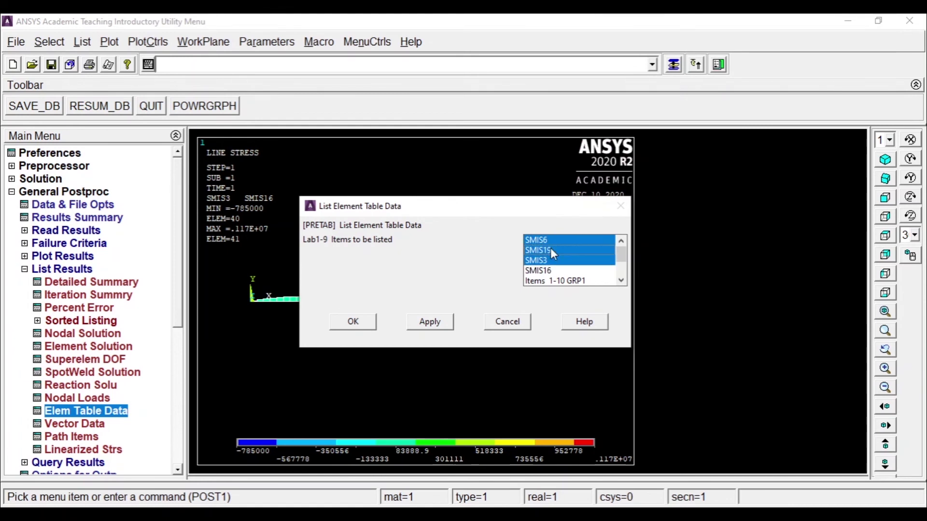
pyautogui.click(552, 251)
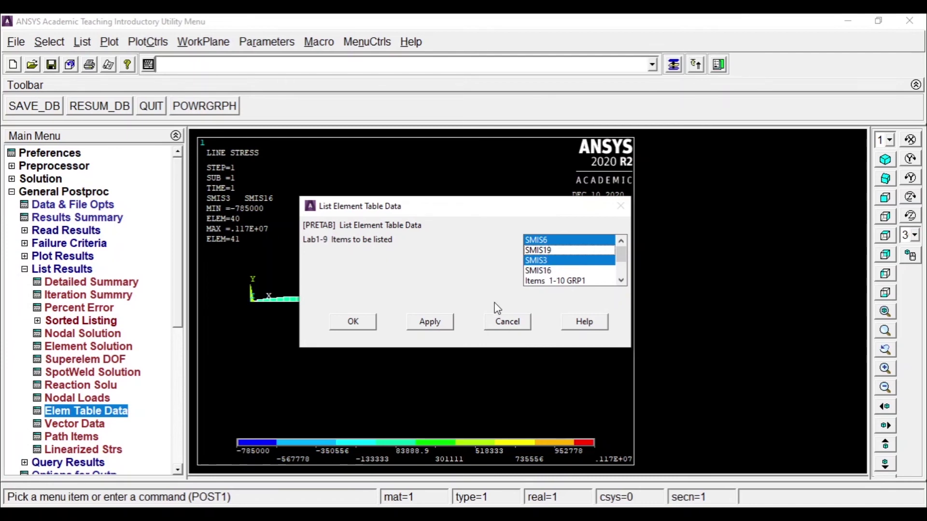
pyautogui.click(562, 250)
pyautogui.click(554, 272)
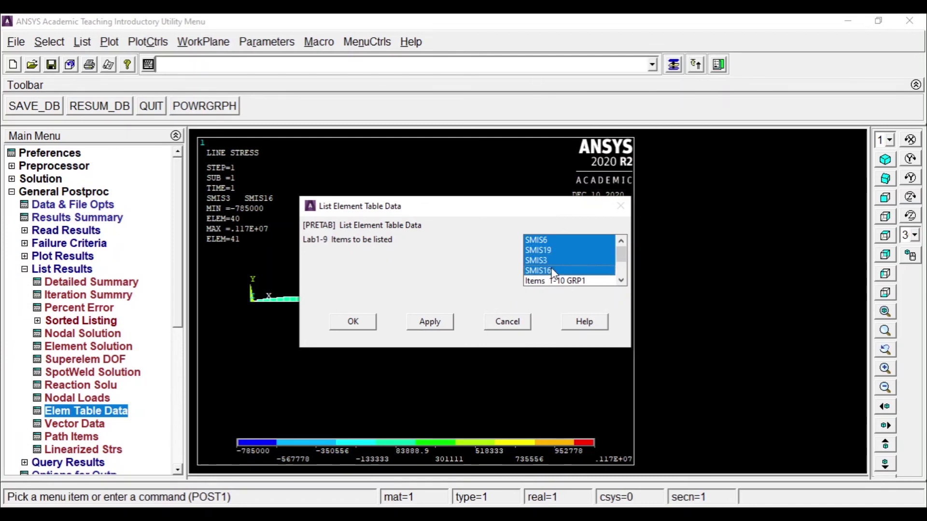
pyautogui.click(430, 322)
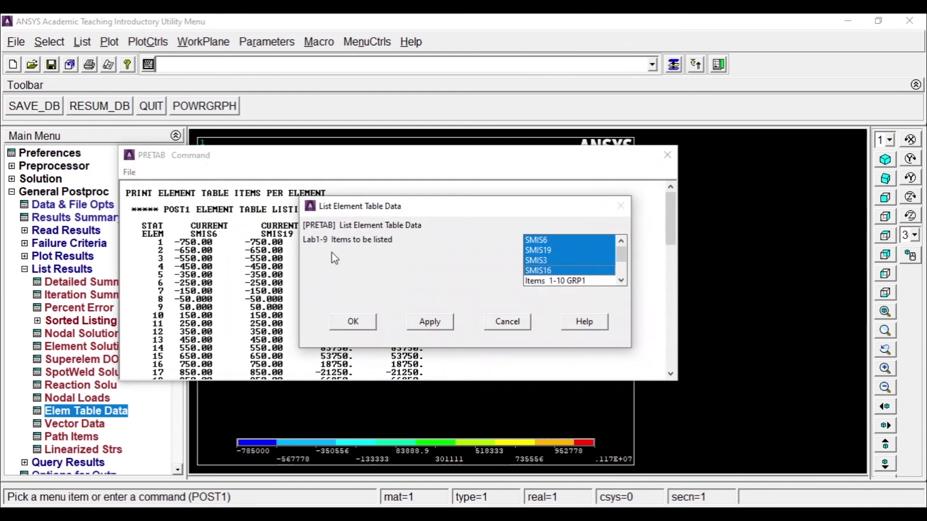
# Examine the SMIS6 and SMIS19 shear force values per element in the element table listing, starting with element 1.
pyautogui.click(320, 164)
pyautogui.scroll(-2, 263, 263)
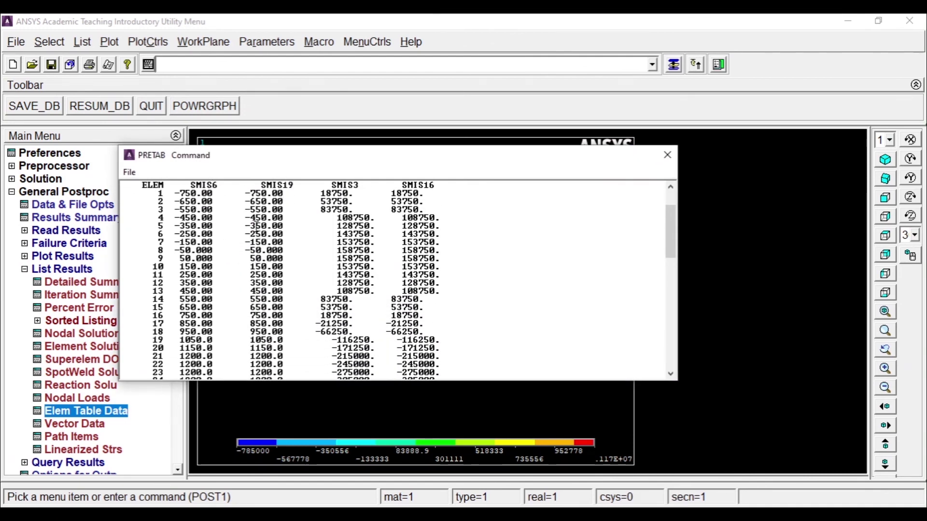
pyautogui.scroll(1, 285, 207)
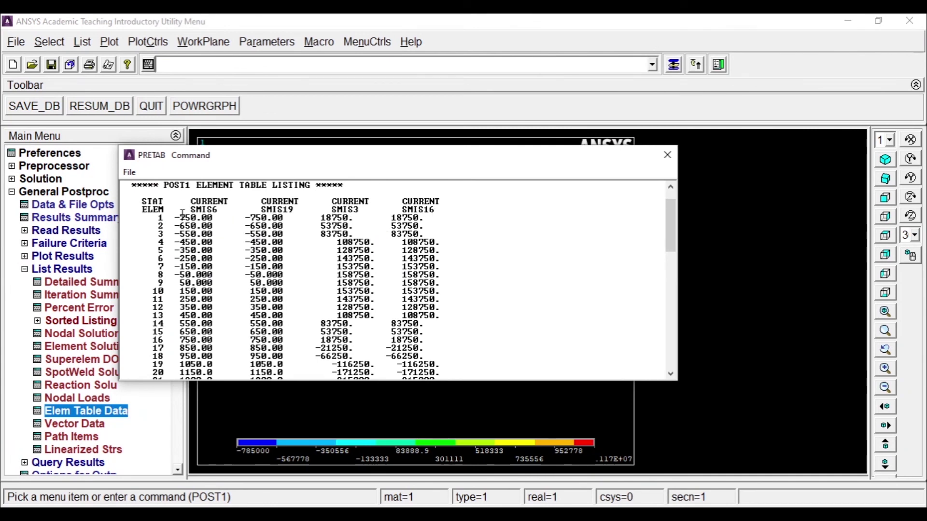
pyautogui.moveTo(185, 218); pyautogui.dragTo(287, 220)
pyautogui.moveTo(181, 231); pyautogui.dragTo(287, 219)
pyautogui.scroll(-3, 192, 283)
pyautogui.scroll(-8, 192, 284)
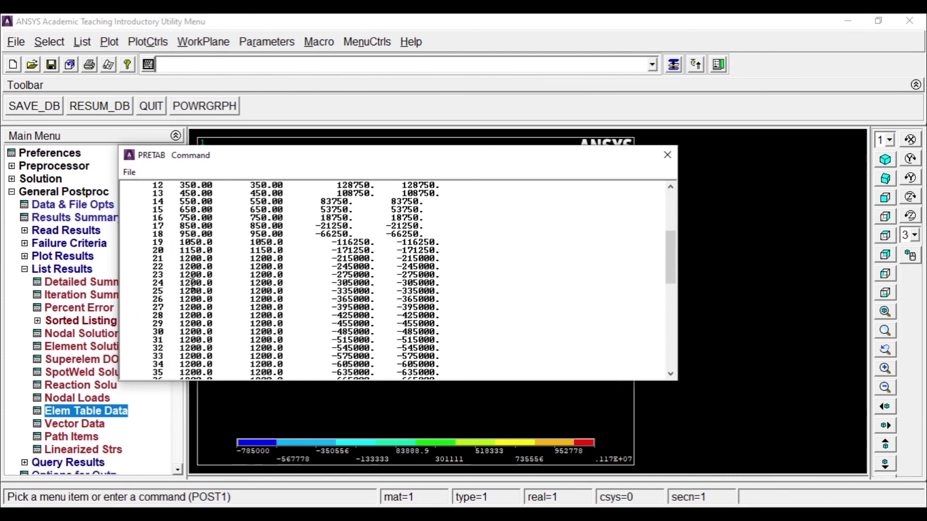
pyautogui.scroll(12, 192, 283)
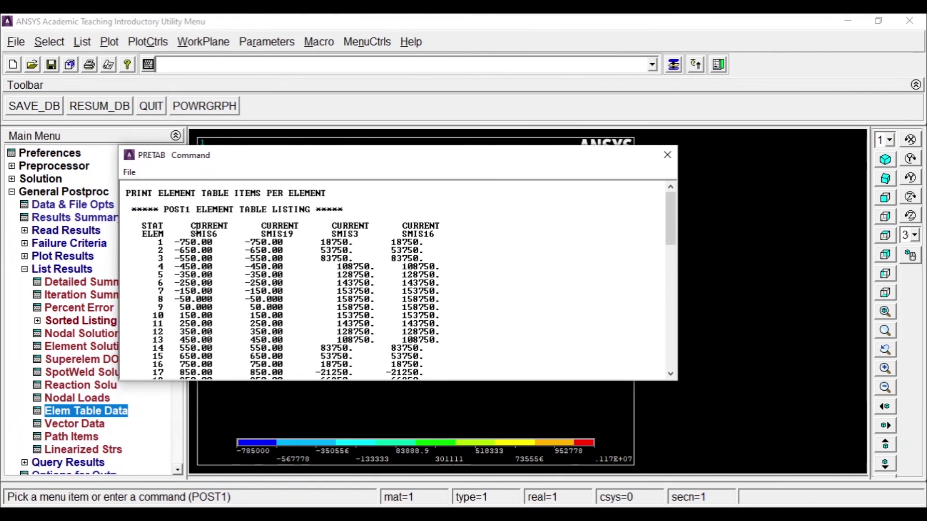
# Compare the SMIS6 and SMIS19 shear force values along the beam, from the first elements through the last ones in the listing.
pyautogui.scroll(-15, 193, 227)
pyautogui.scroll(4, 196, 230)
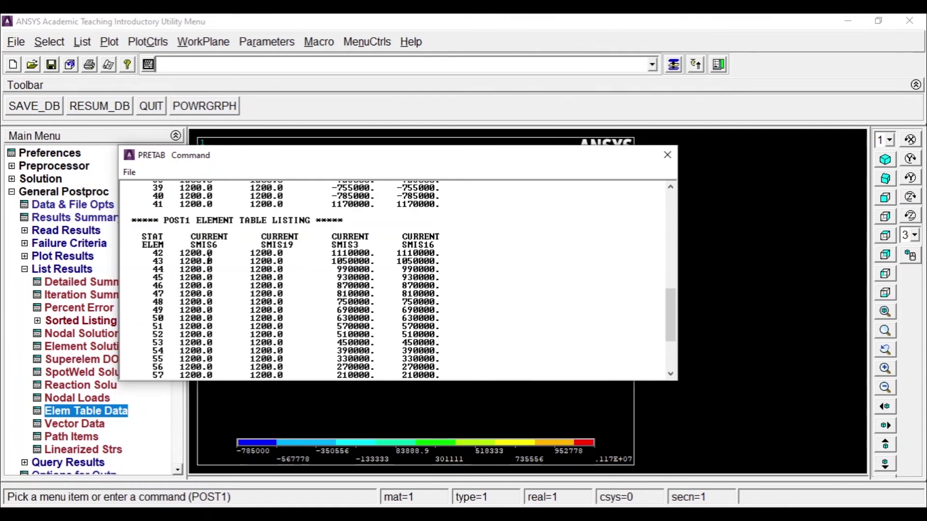
pyautogui.scroll(12, 210, 261)
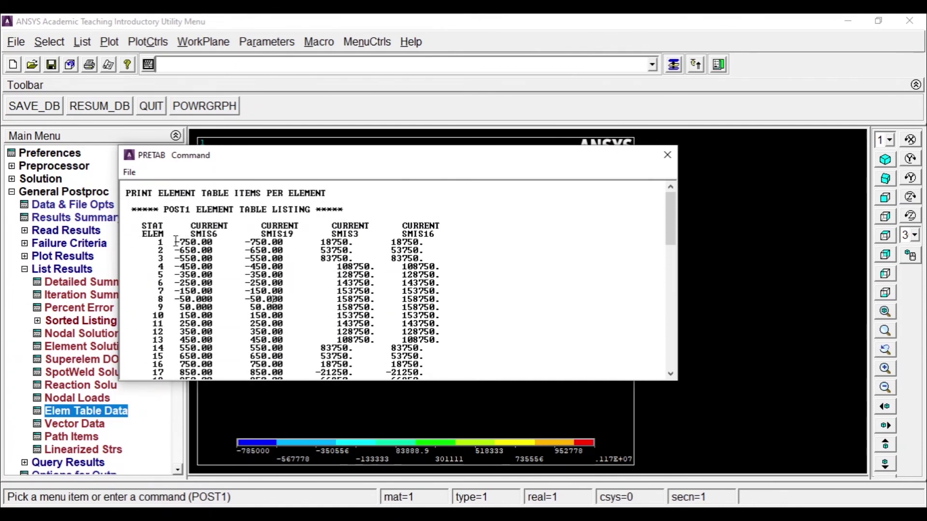
pyautogui.moveTo(176, 241); pyautogui.dragTo(186, 291)
pyautogui.click(168, 256)
pyautogui.scroll(-10, 187, 284)
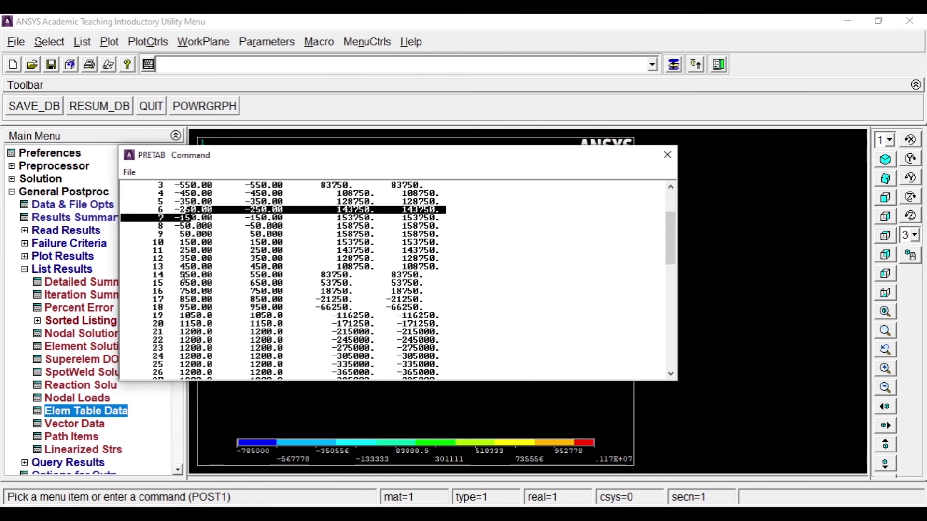
pyautogui.scroll(10, 195, 305)
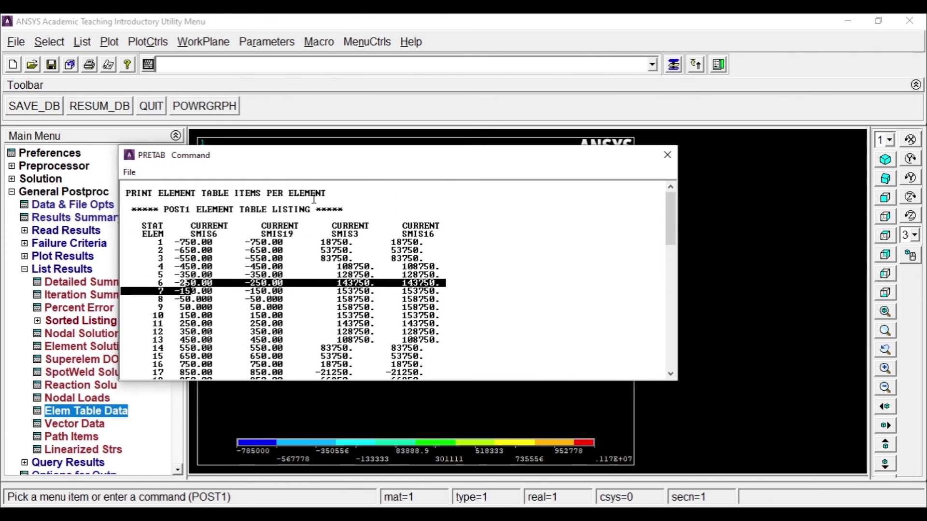
# Examine the SMIS3 and SMIS16 bending moment values per element in the element table listing and close it.
pyautogui.scroll(-9, 333, 251)
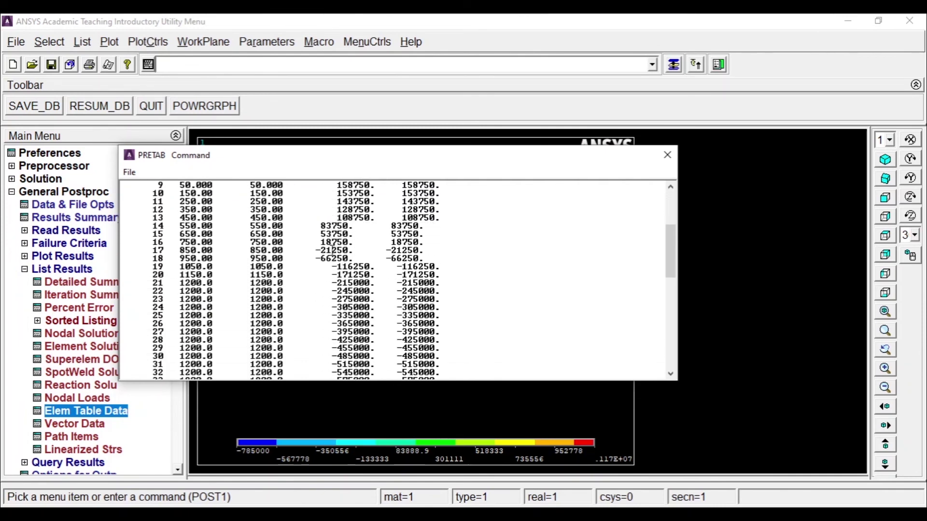
pyautogui.scroll(-3, 332, 251)
pyautogui.scroll(7, 332, 251)
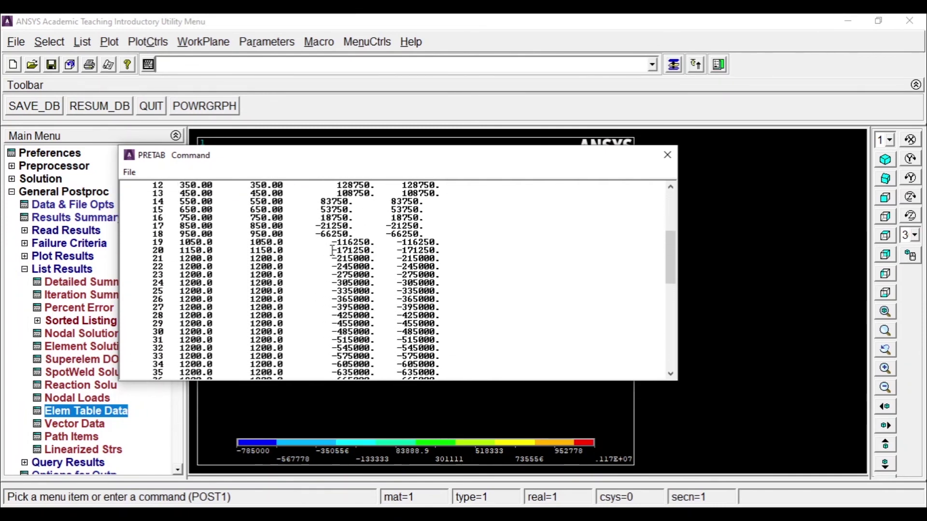
pyautogui.scroll(5, 333, 250)
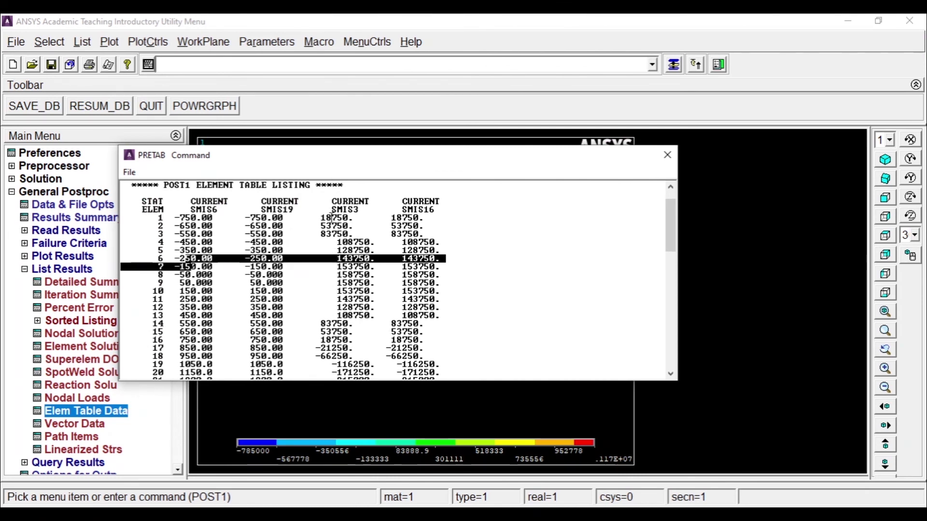
pyautogui.scroll(-2, 332, 217)
pyautogui.scroll(4, 333, 218)
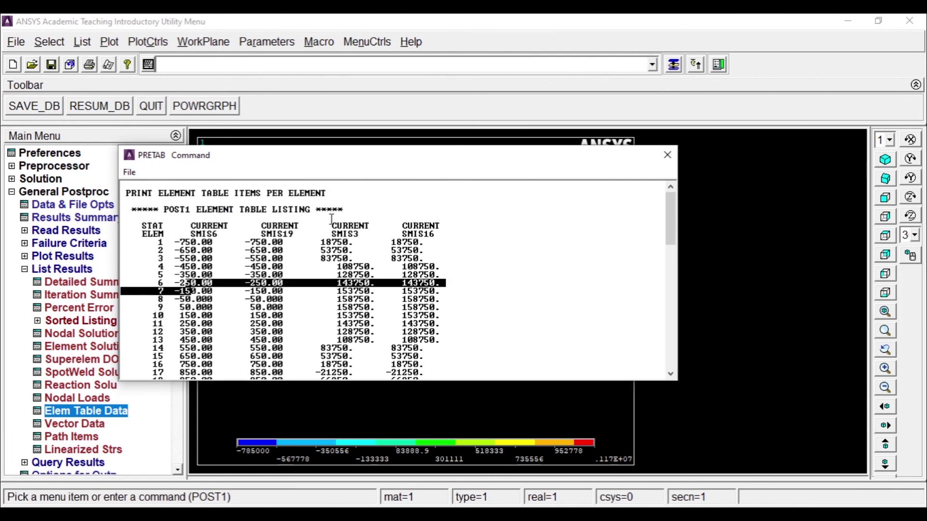
pyautogui.click(351, 274)
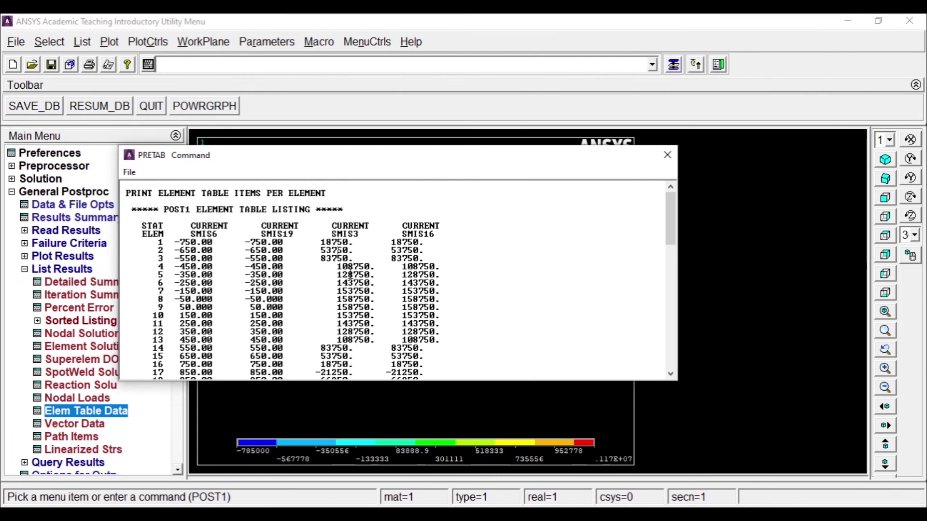
pyautogui.click(667, 155)
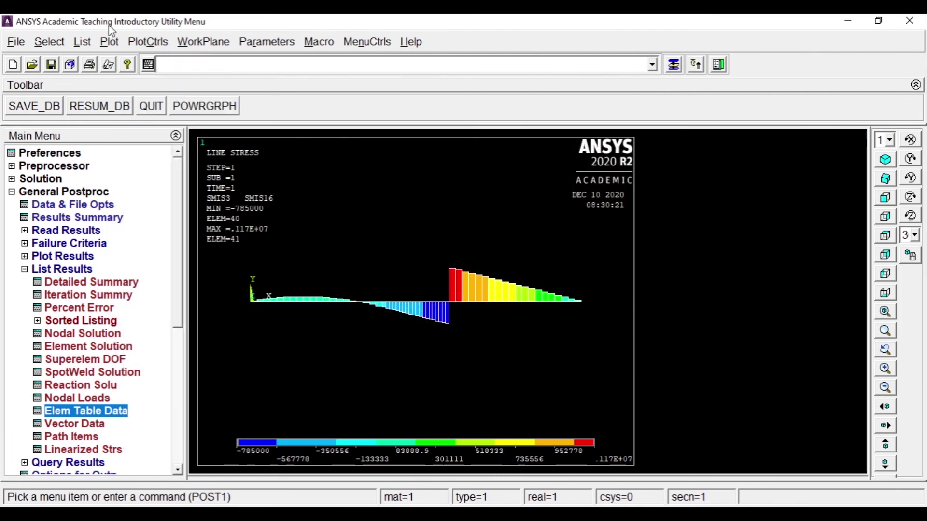
# Animate the beam's deformed shape only, using 10 frames and a time delay of 0.5 seconds.
pyautogui.click(147, 42)
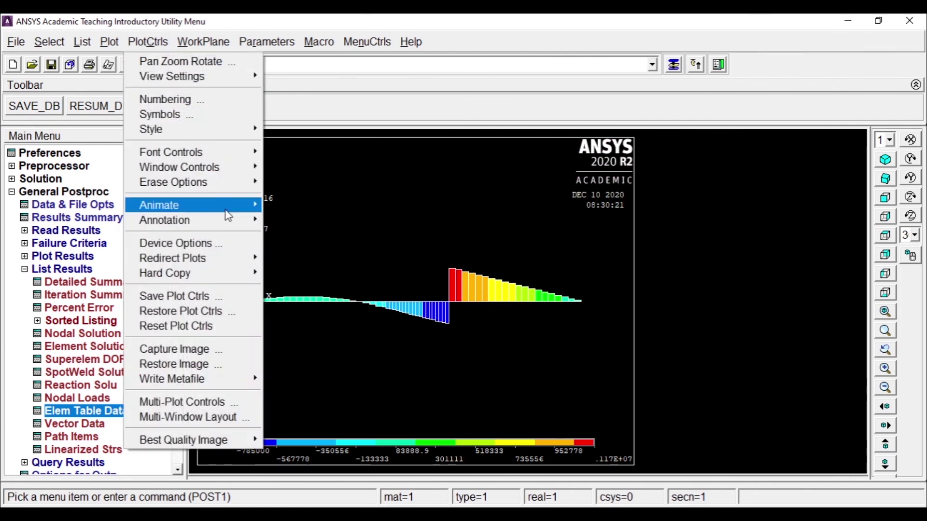
pyautogui.moveTo(227, 207)
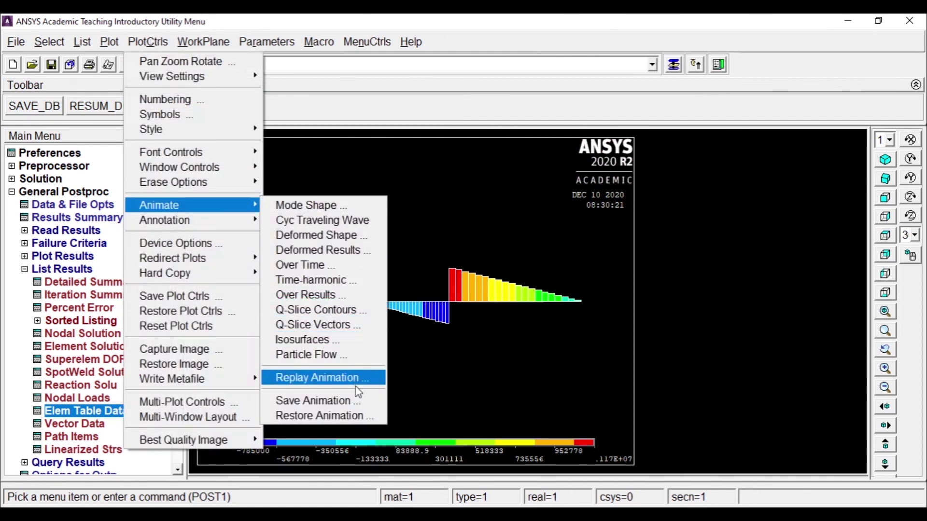
pyautogui.click(334, 235)
pyautogui.moveTo(474, 166); pyautogui.dragTo(248, 95)
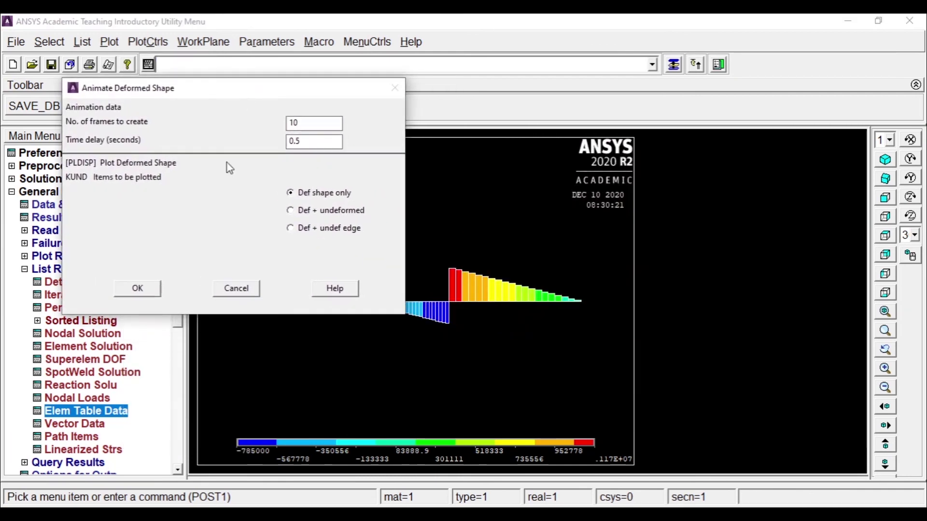
pyautogui.click(137, 291)
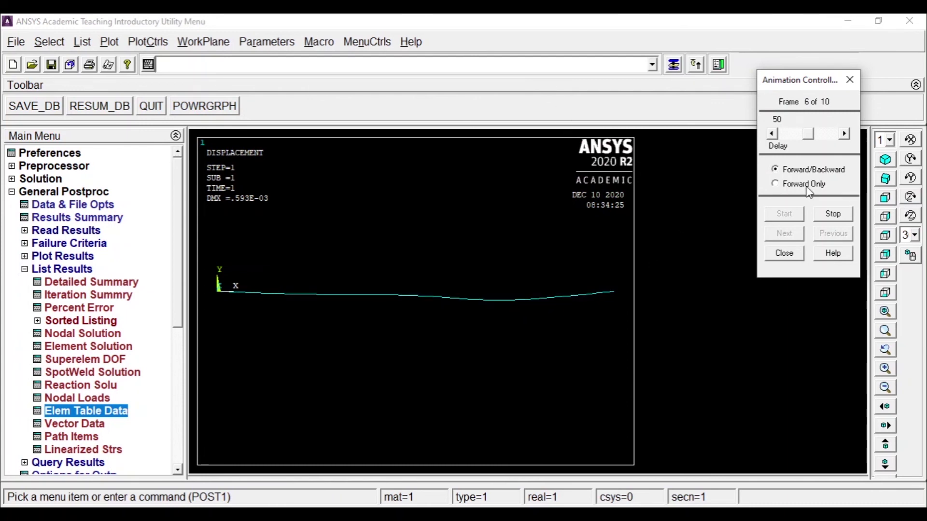
# Switch the deformed shape animation to forward-only playback and stop it.
pyautogui.click(784, 186)
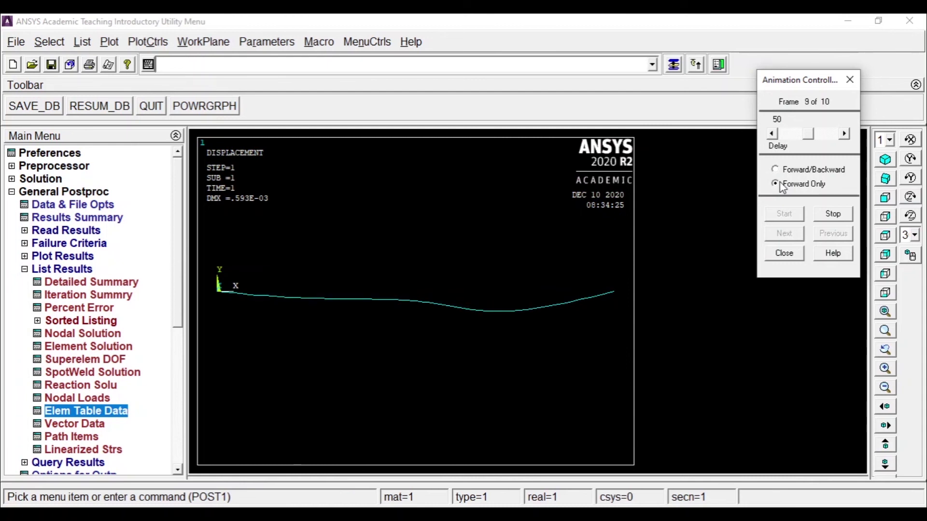
pyautogui.click(832, 216)
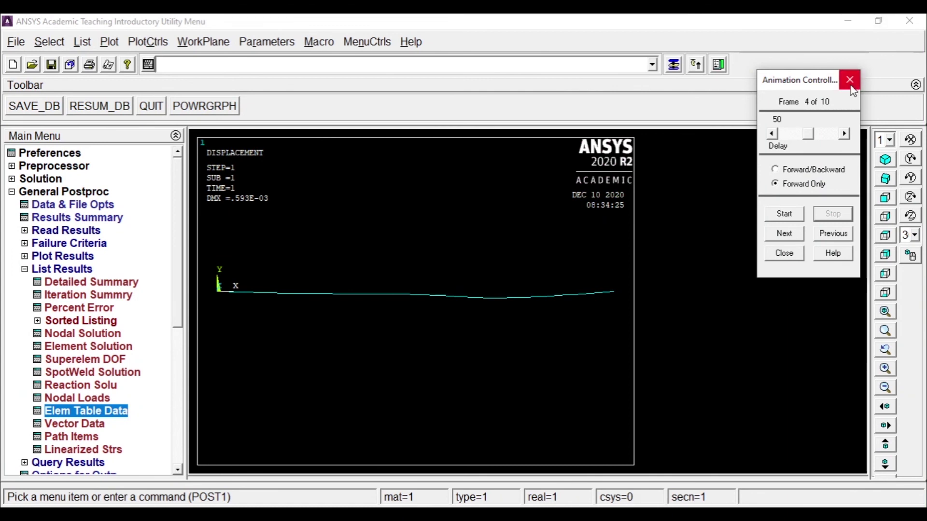